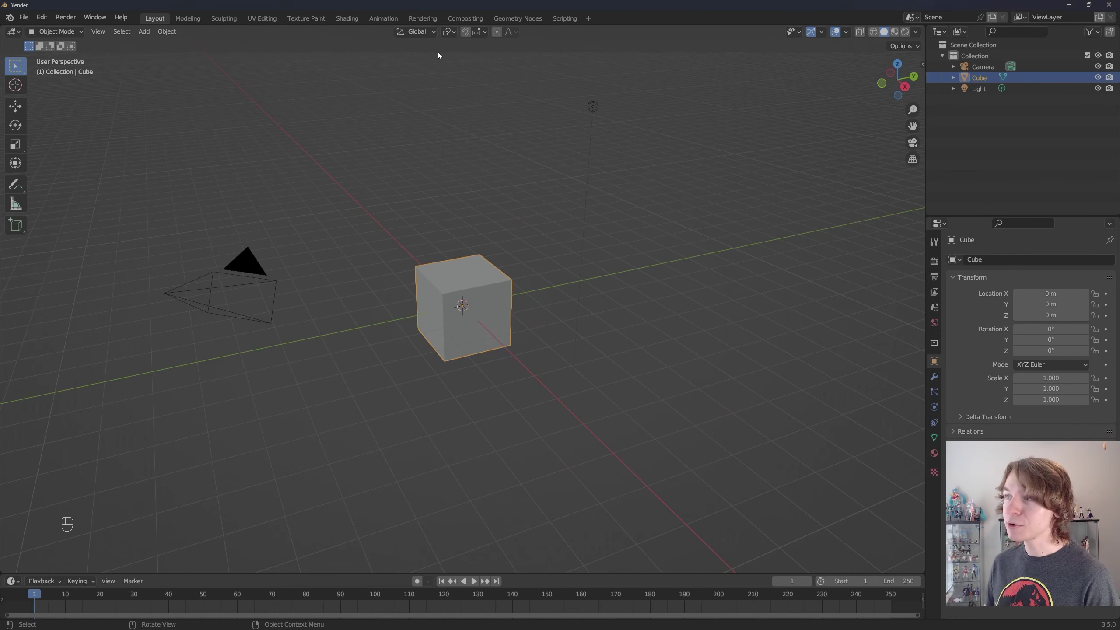
Switch to the Animation workspace and insert a Location, Rotation & Scale keyframe for the cube at frame 1
click(384, 18)
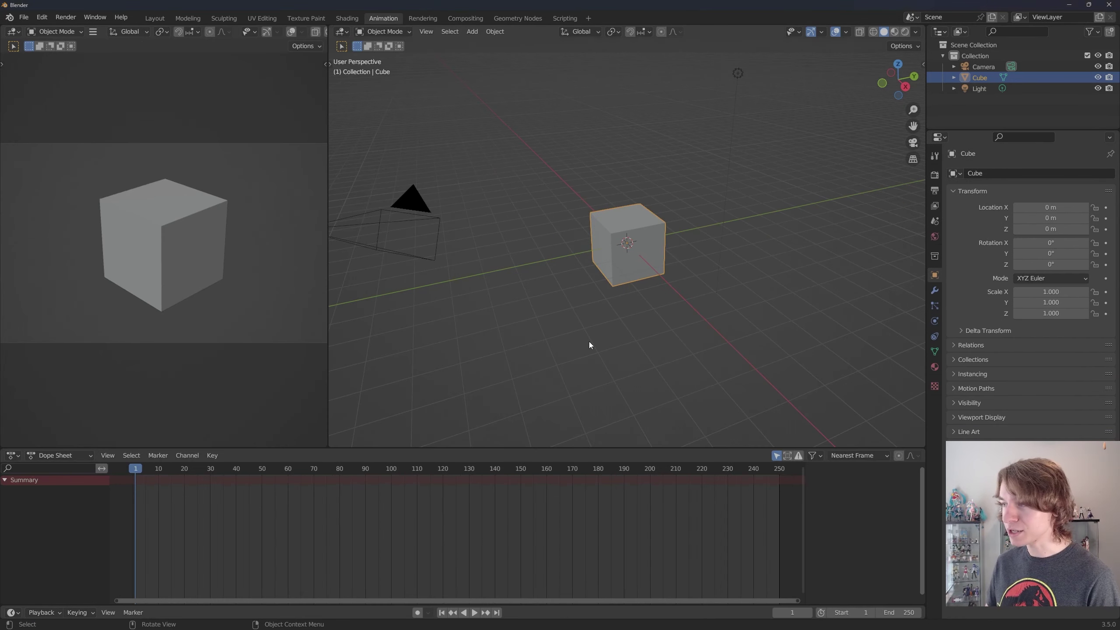
key(i)
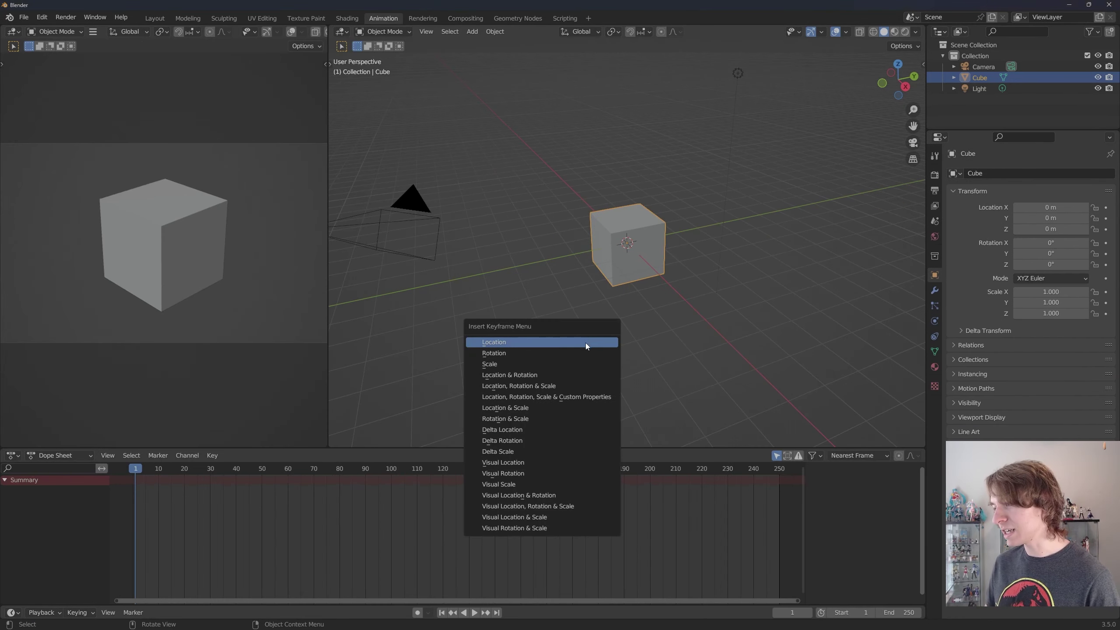
click(570, 385)
Insert a Location, Rotation & Scale keyframe for the cube at frame 50
drag(146, 476, 261, 479)
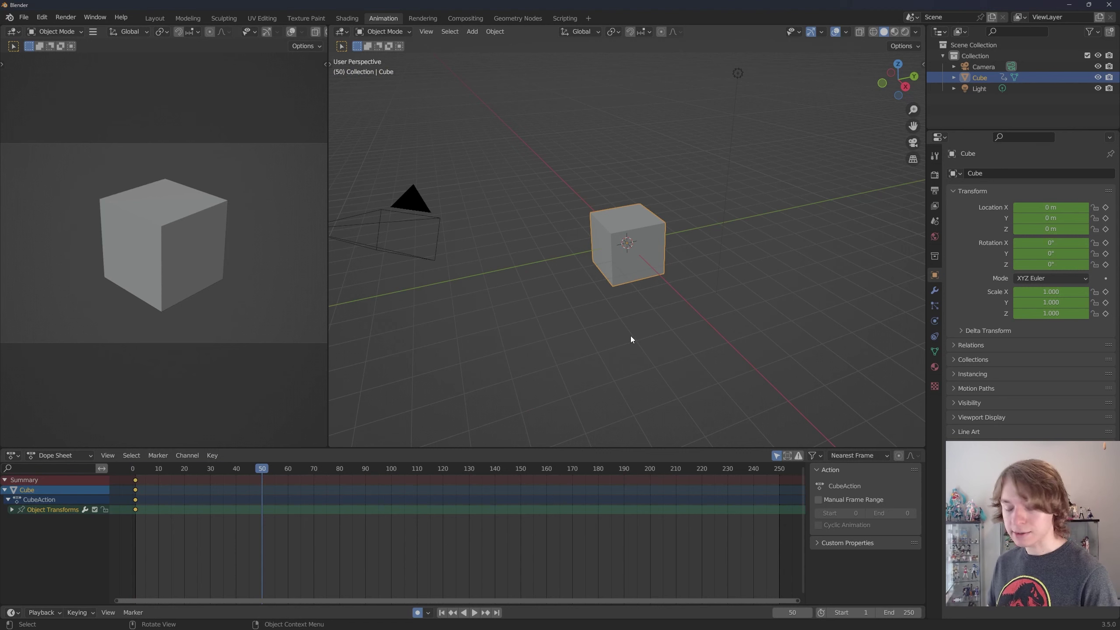
key(i)
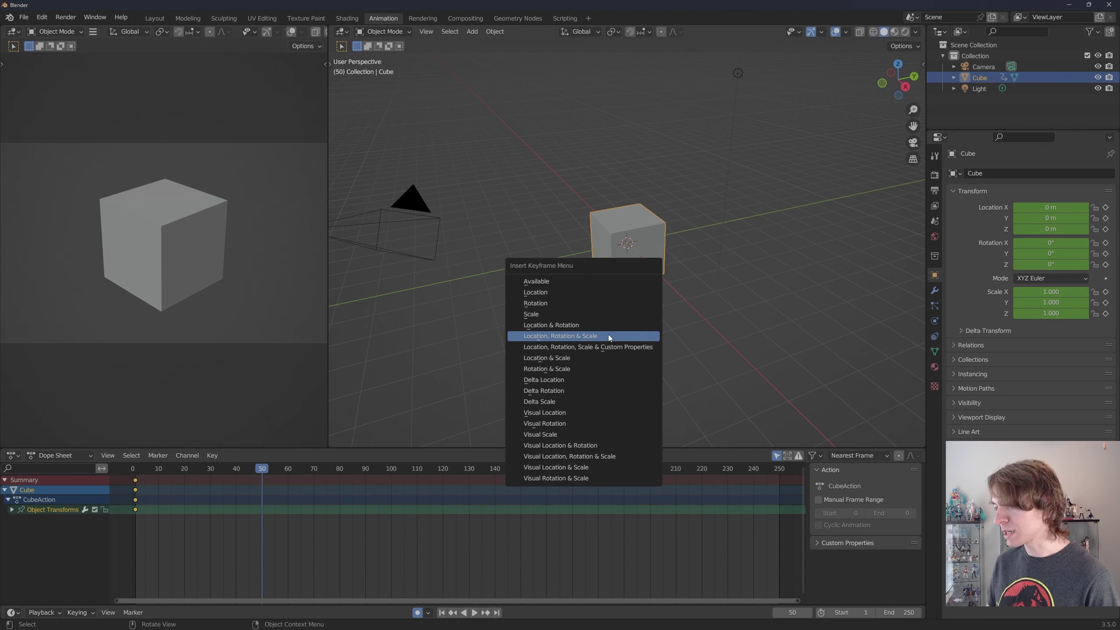
click(609, 336)
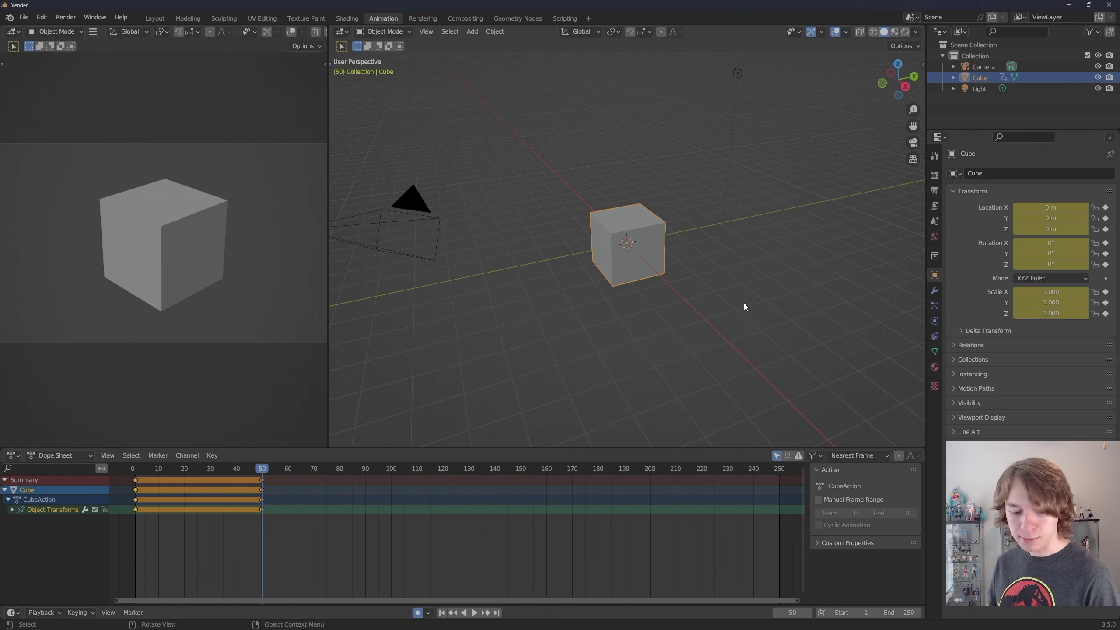
Move the cube about 8.06 m along the global Y axis at frame 50
key(g)
key(y)
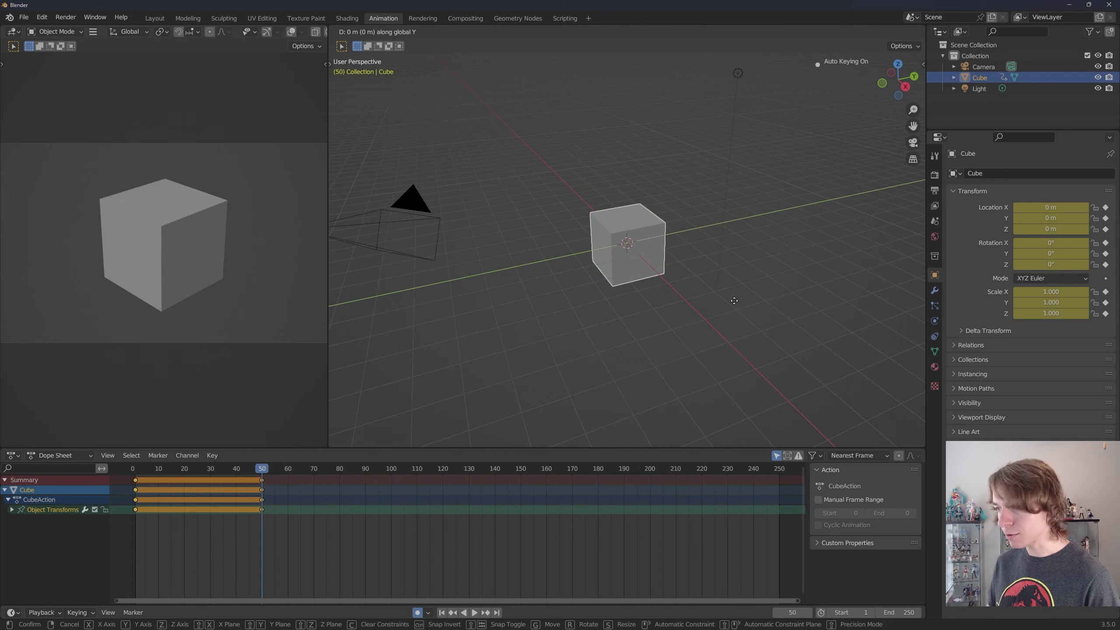
click(898, 242)
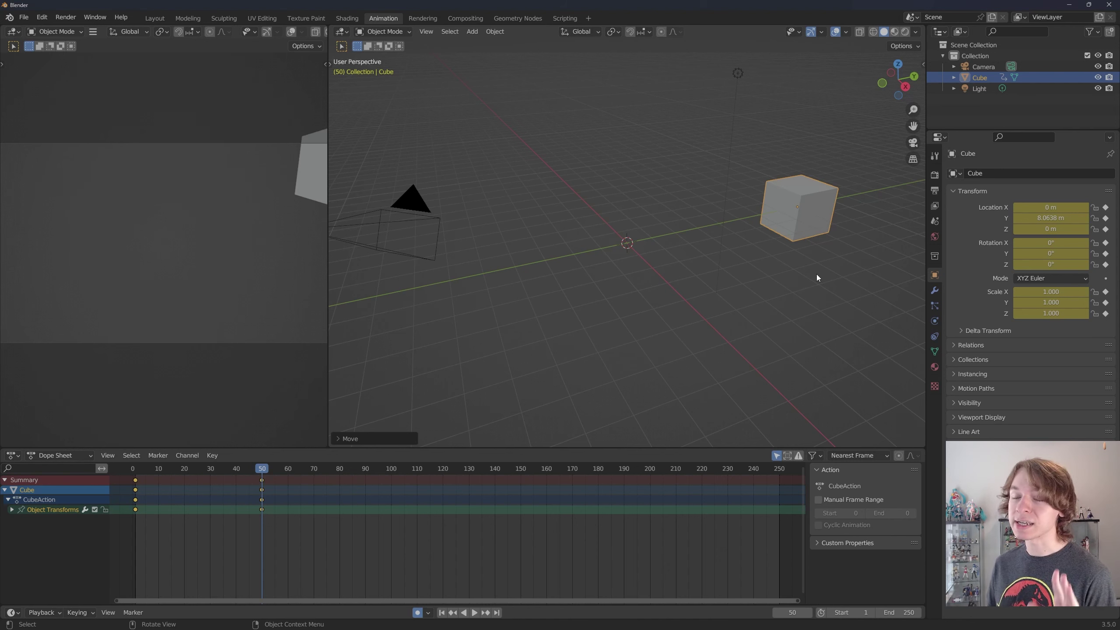
Scale the cube up to about 1.69 and rotate it freehand nearly two turns, mostly about X, at frame 50
middle_drag(759, 308, 749, 278)
key(s)
click(819, 287)
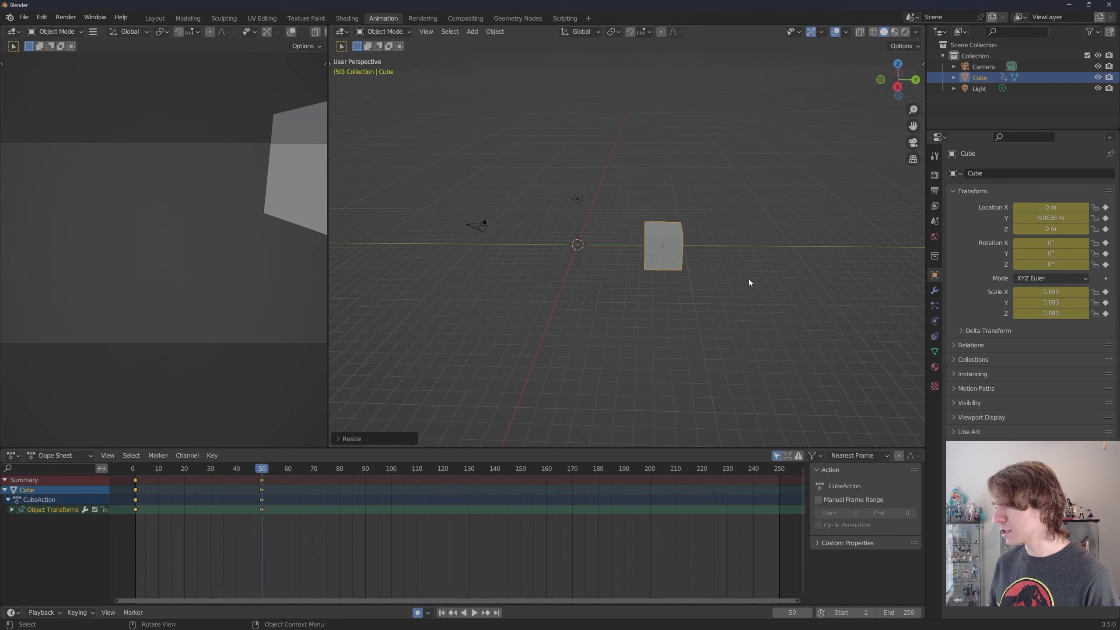
key(r)
click(705, 320)
mouse_move(705, 321)
middle_down()
mouse_move(604, 312)
mouse_move(700, 308)
mouse_move(713, 318)
middle_up()
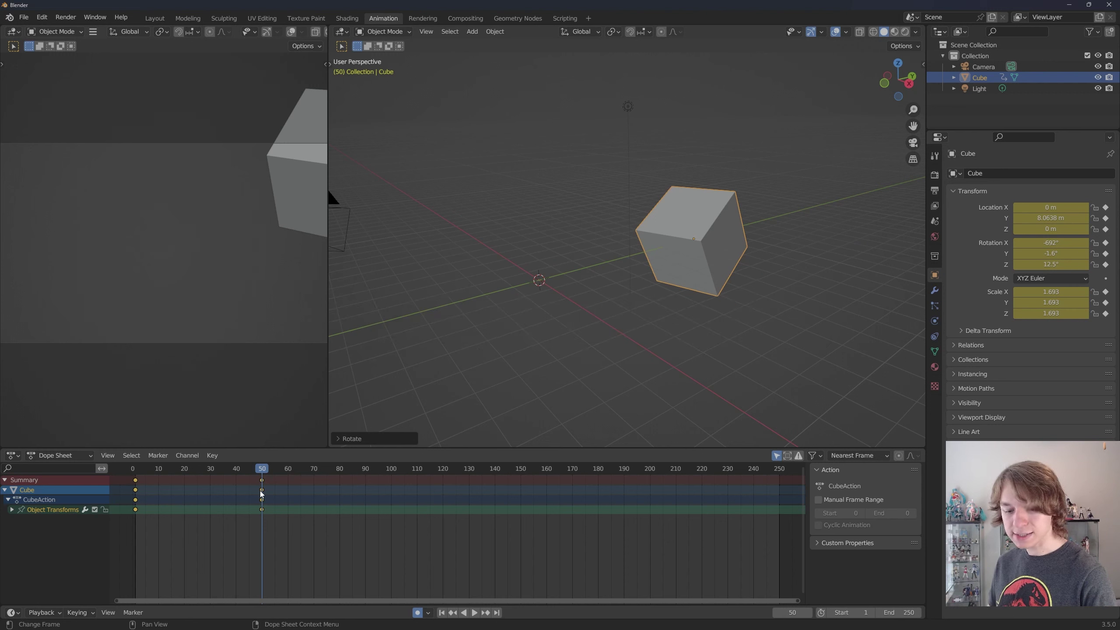
Set the preview range to frames 1 to 50 and switch the Dope Sheet to the Graph Editor
key(ctrl+alt+p)
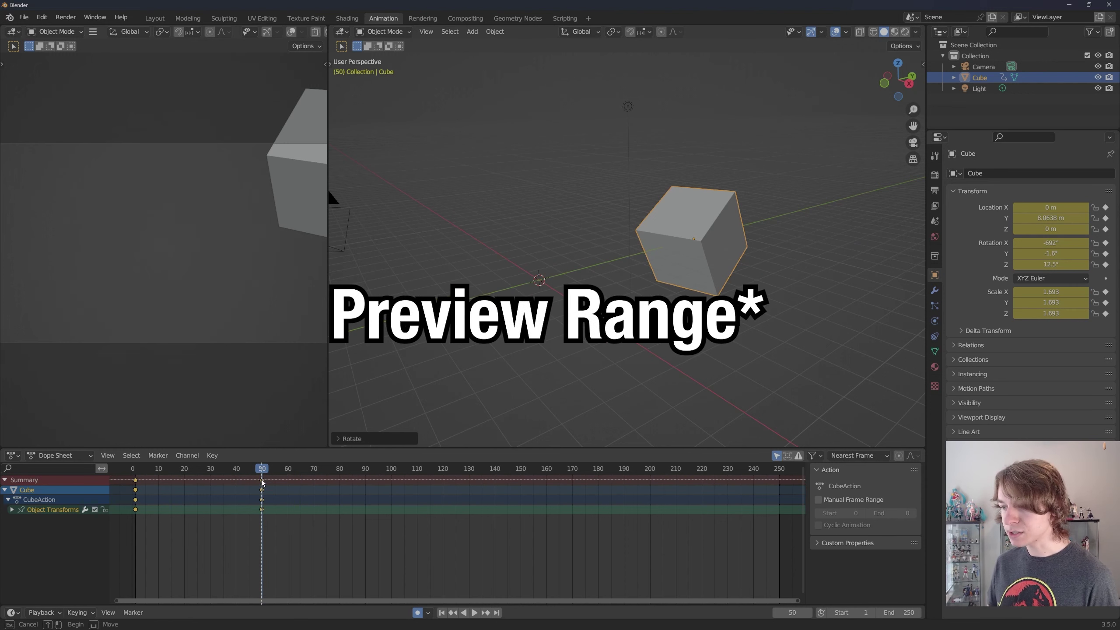
drag(262, 479, 137, 531)
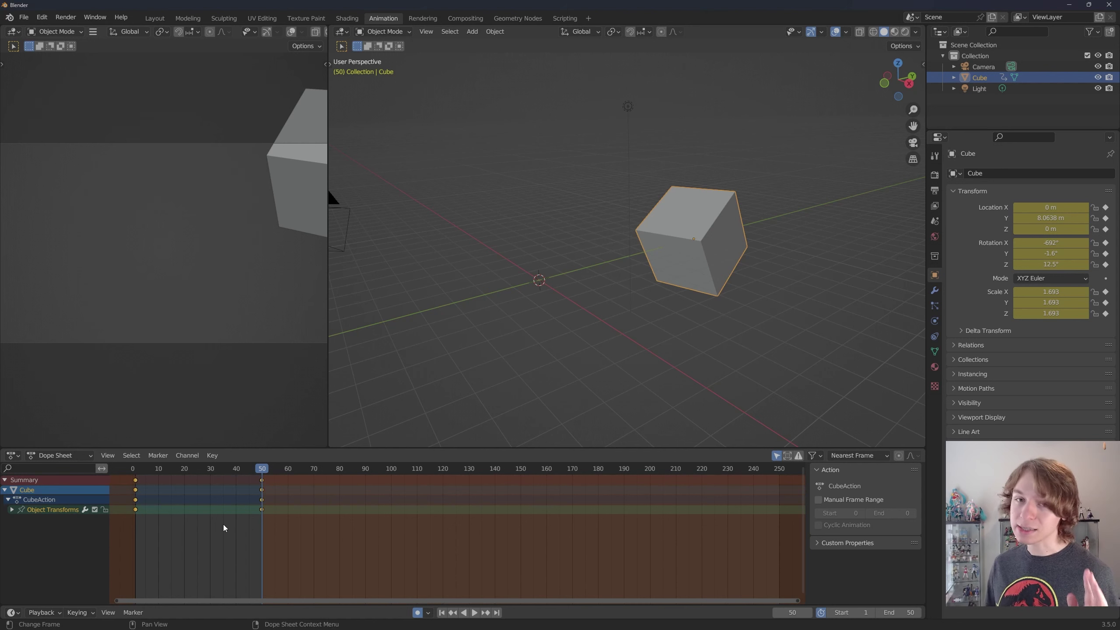
scroll(403, 533, up, 3)
ctrl+scroll(402, 533, left, 6)
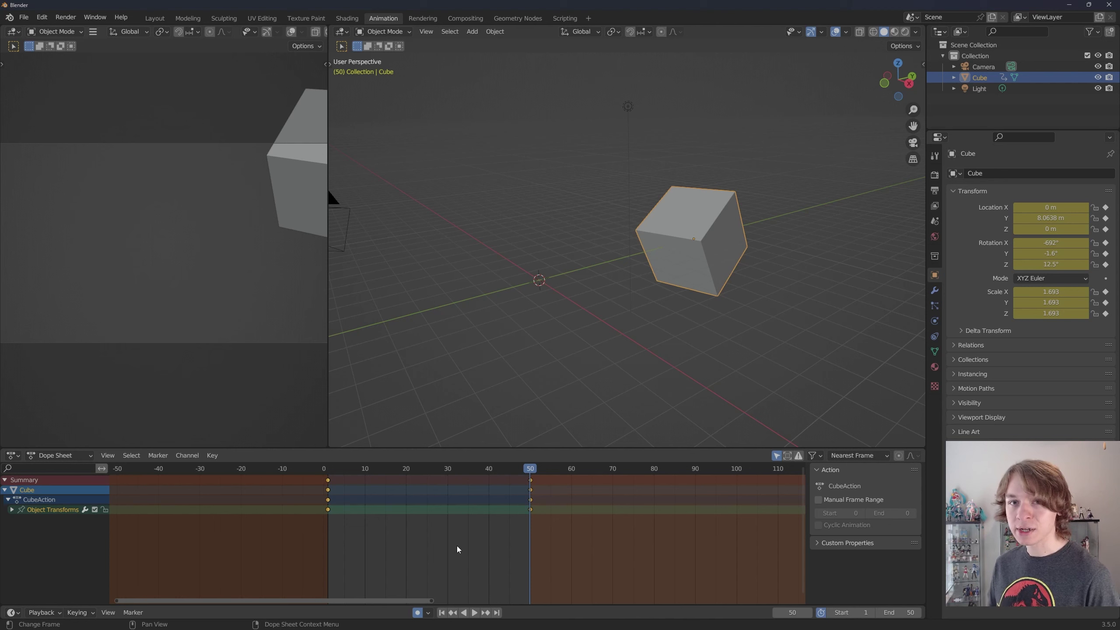
key(ctrl+Tab)
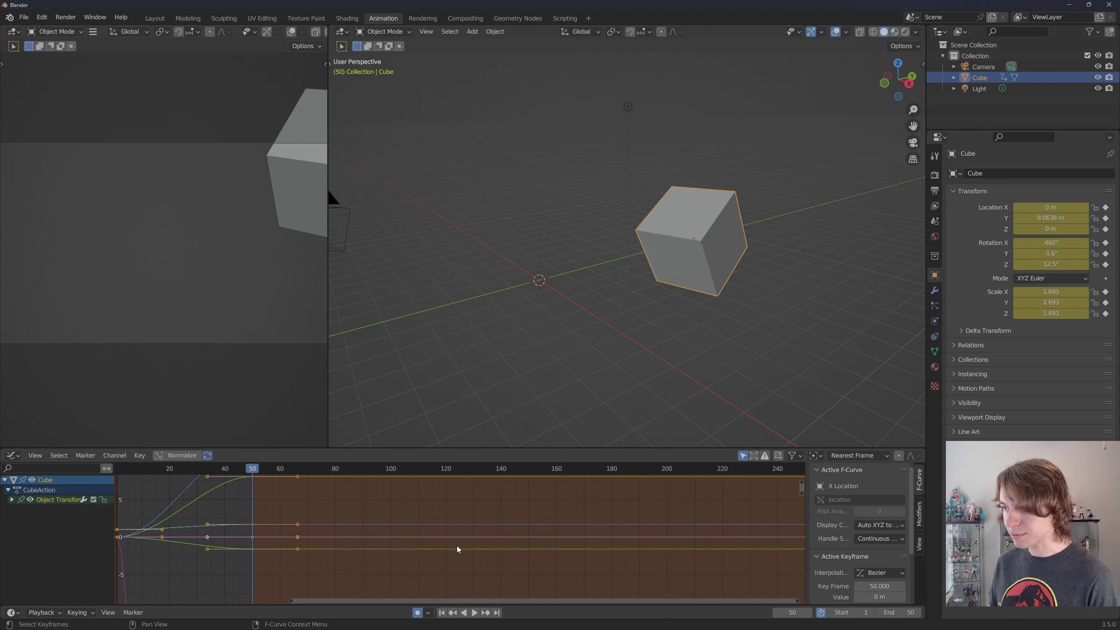
Re-enable the Screencast Keys display in the 3D viewport and hide its sidebar again
key(n)
click(919, 163)
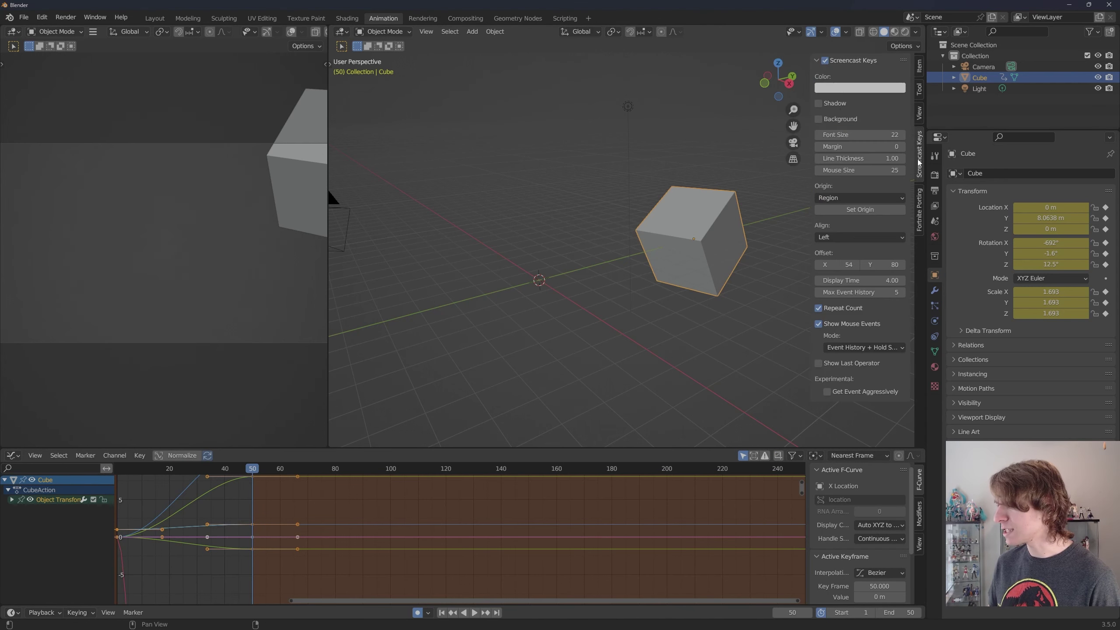
click(824, 60)
key(n)
shift+middle_drag(555, 194, 660, 213)
Turn on Normalize for the cube's animation curves in the Graph Editor and deselect all curves
middle_drag(209, 510, 378, 506)
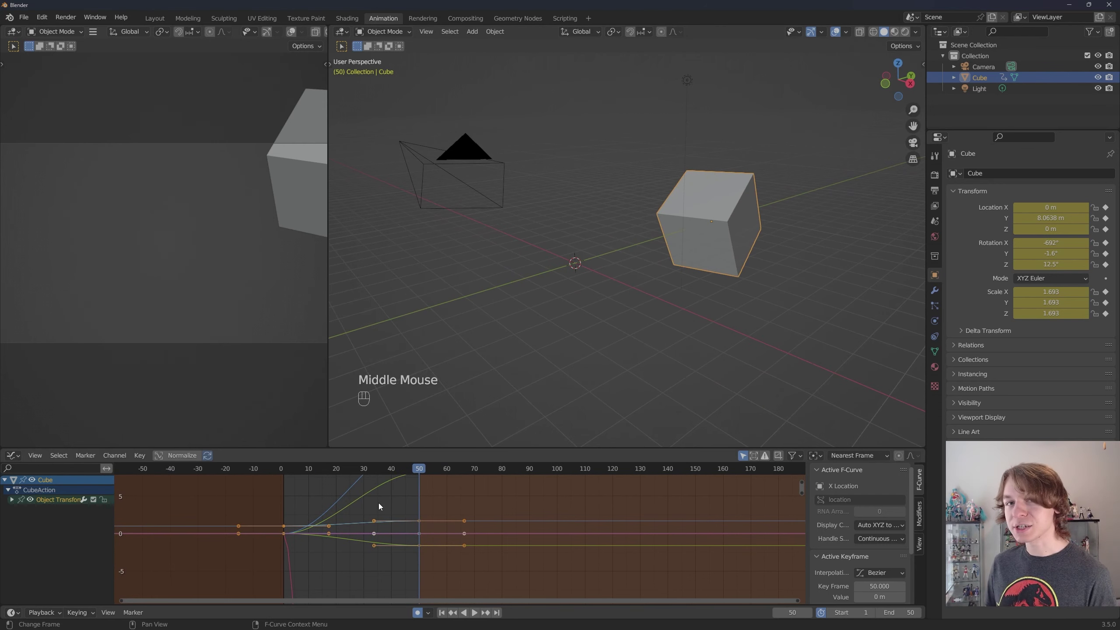
click(183, 456)
click(184, 456)
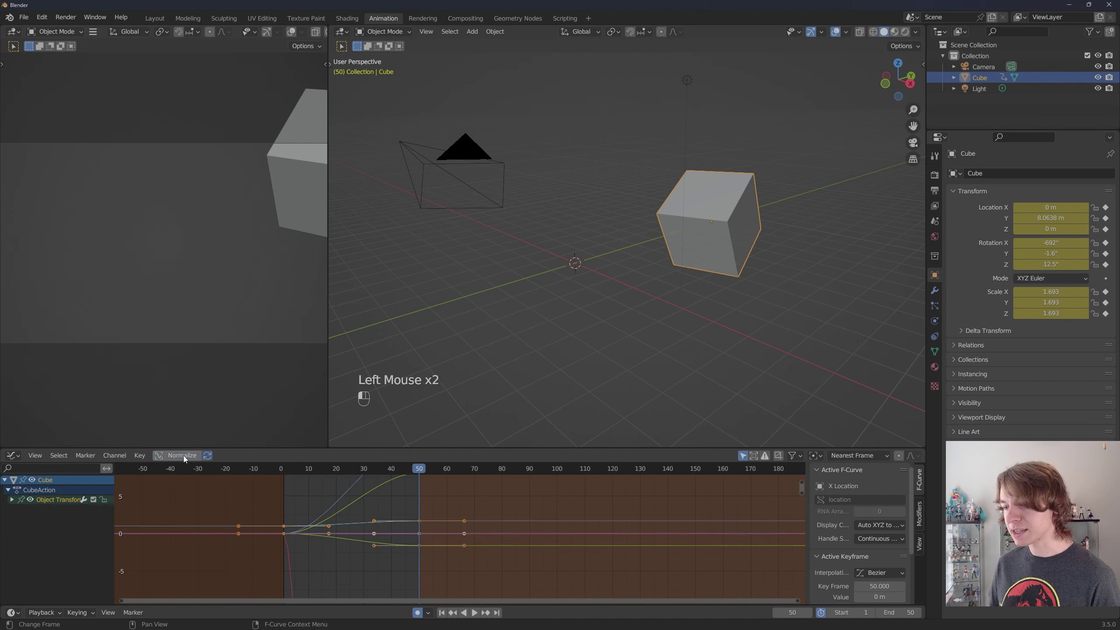
click(184, 456)
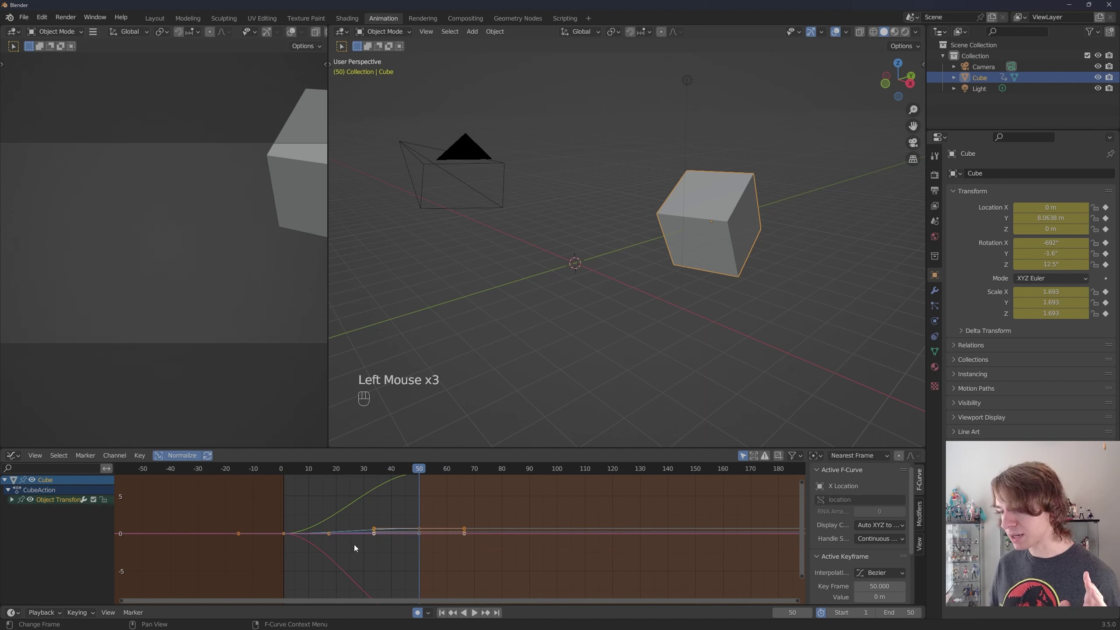
scroll(367, 546, down, 3)
click(395, 555)
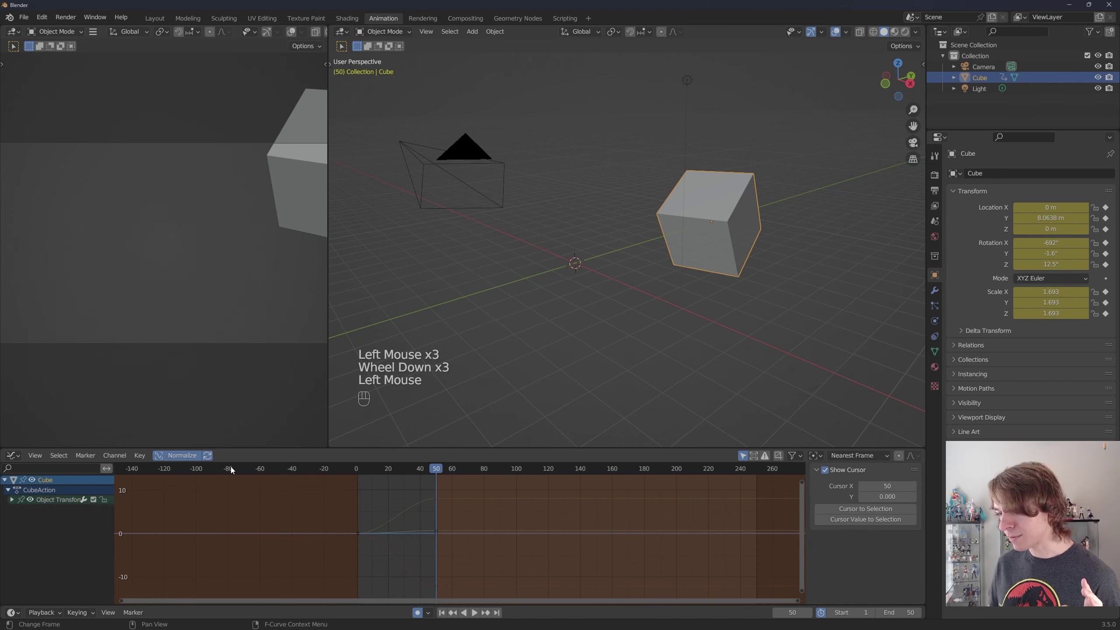
Toggle Normalize off and on to compare how all the cube's curves are displayed, leaving it enabled
click(177, 458)
click(178, 458)
click(177, 458)
click(177, 458)
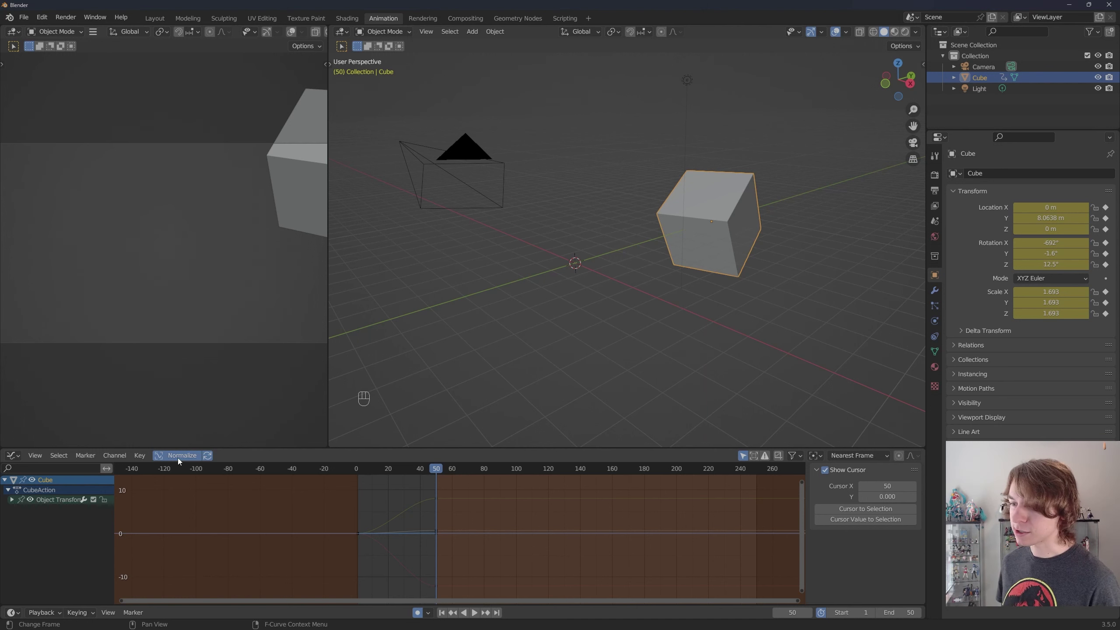
Expand the Object Transforms group and isolate the X, Y and Z Euler Rotation curves, fitting them in the graph view
click(11, 500)
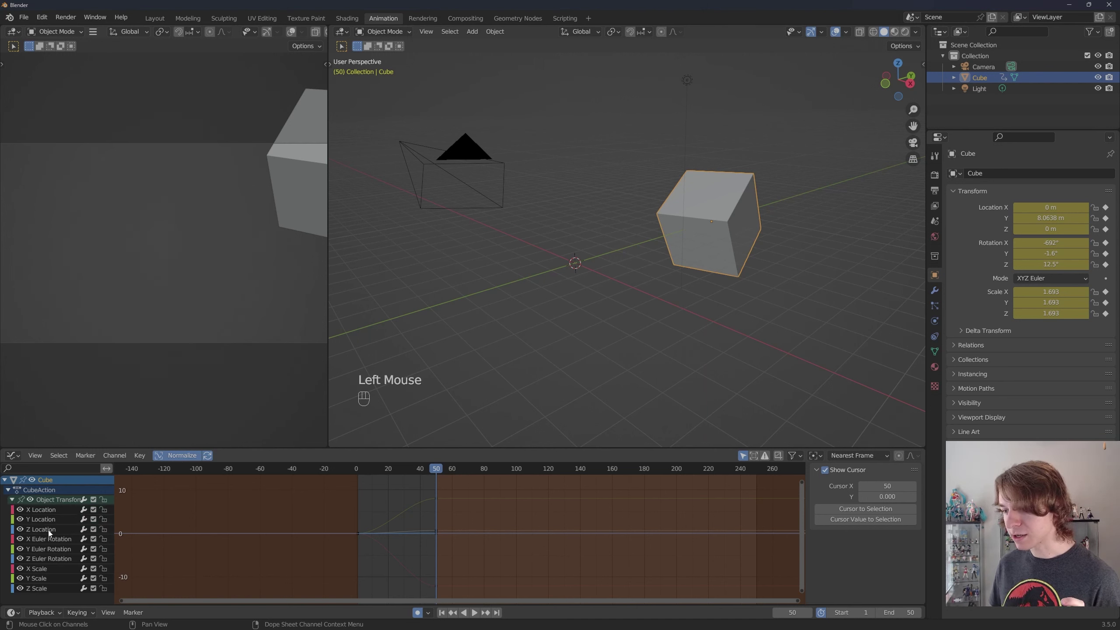
drag(60, 539, 51, 563)
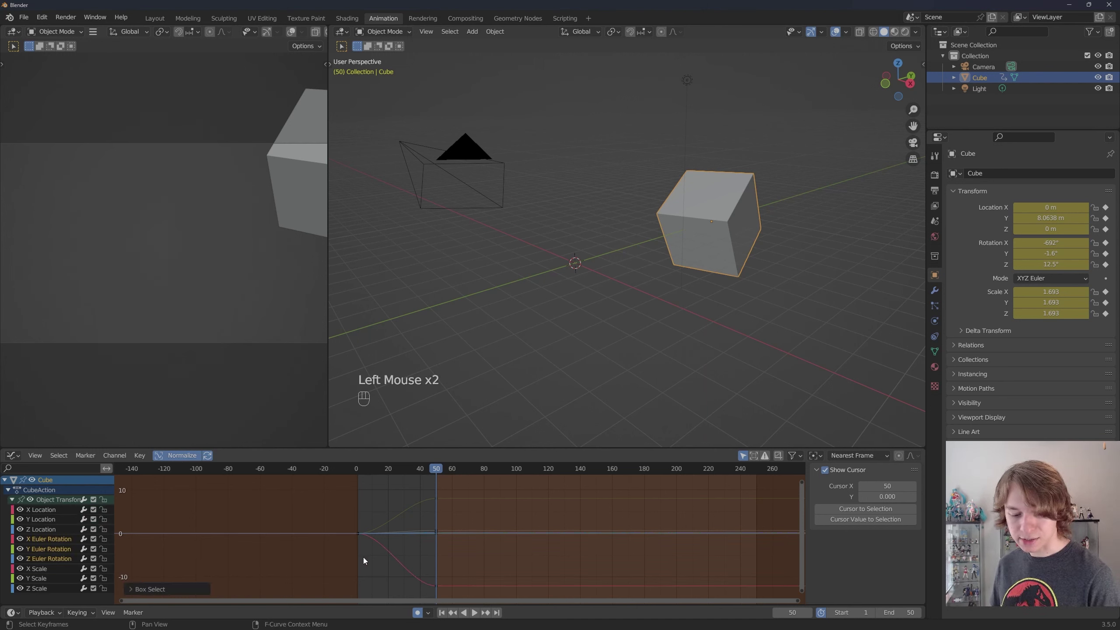
key(shift+h)
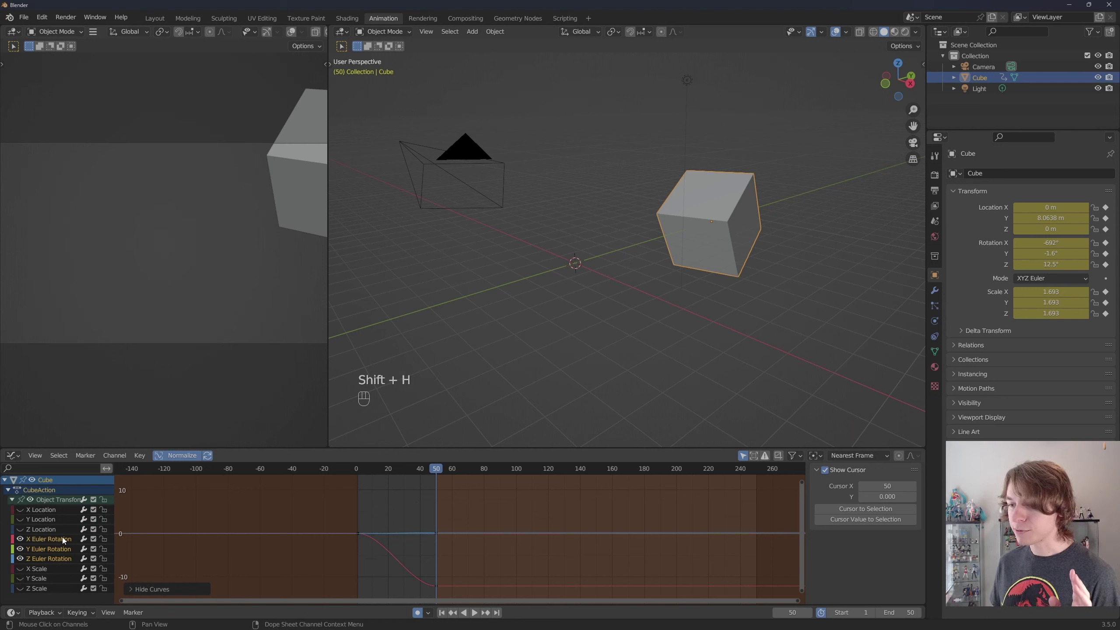
drag(73, 539, 52, 561)
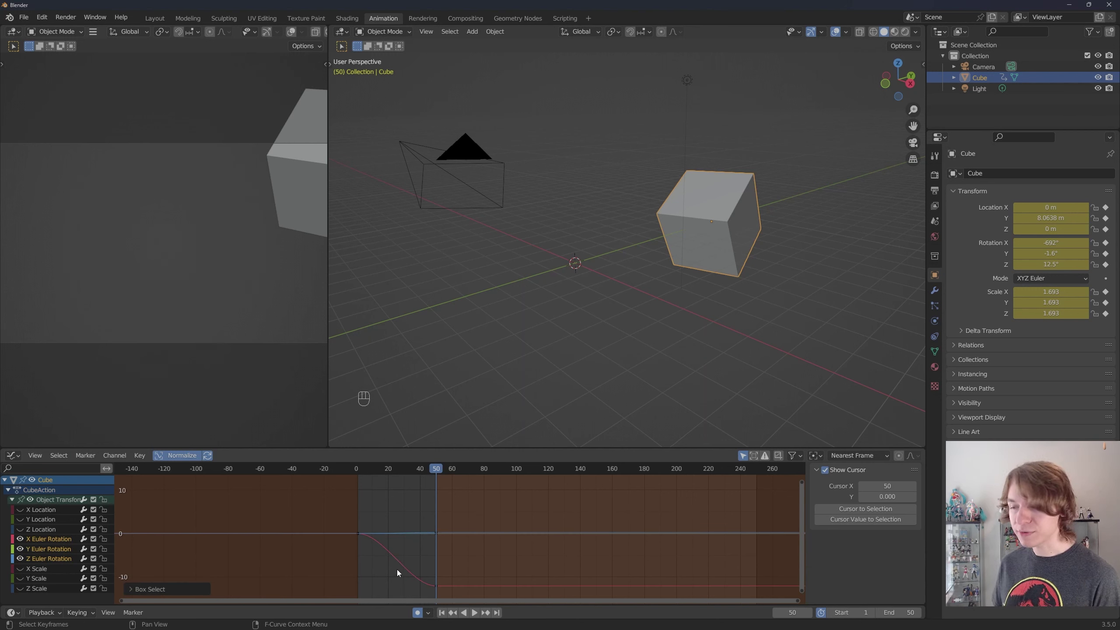
scroll(397, 569, down, 2)
key(Home)
scroll(454, 560, down, 2)
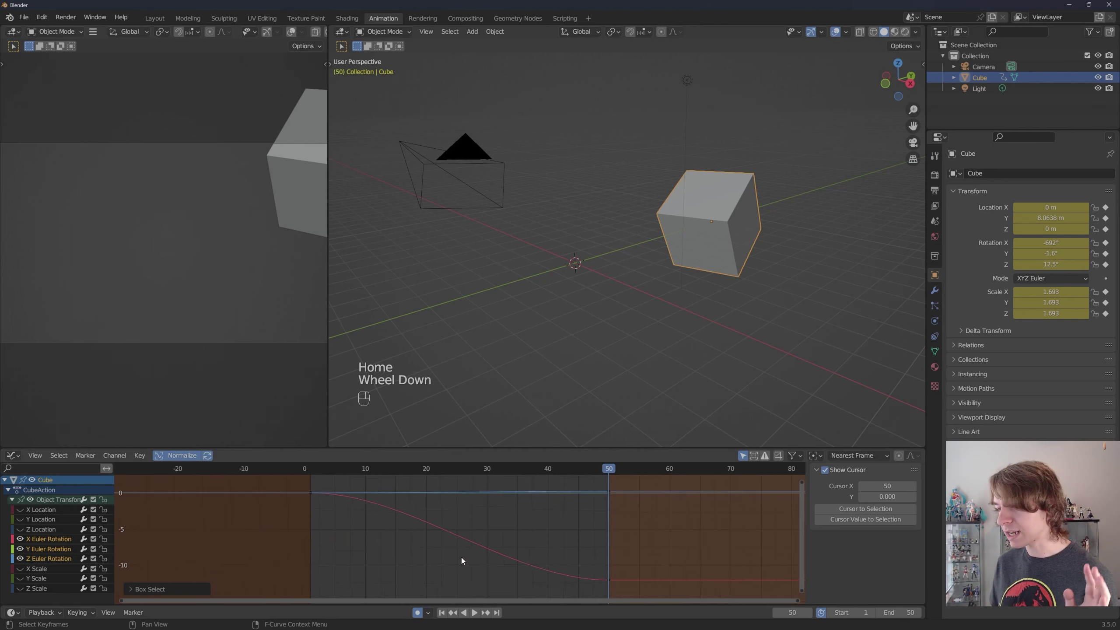
Toggle Normalize repeatedly to compare the selected Euler Rotation curves at actual and normalized scale, leaving it enabled
click(187, 456)
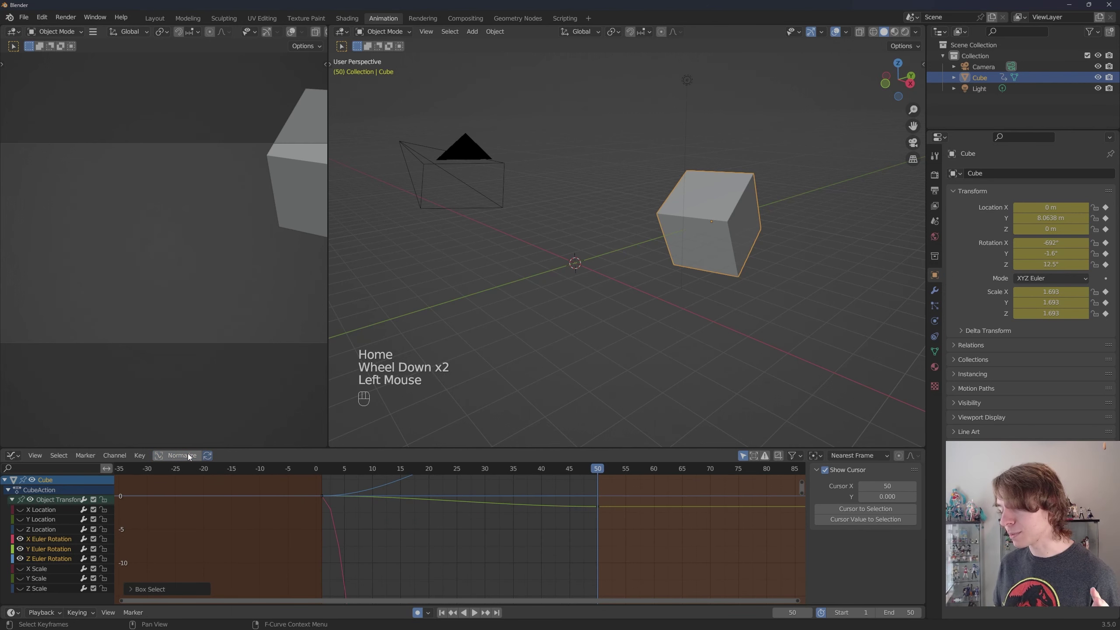
click(190, 459)
click(189, 459)
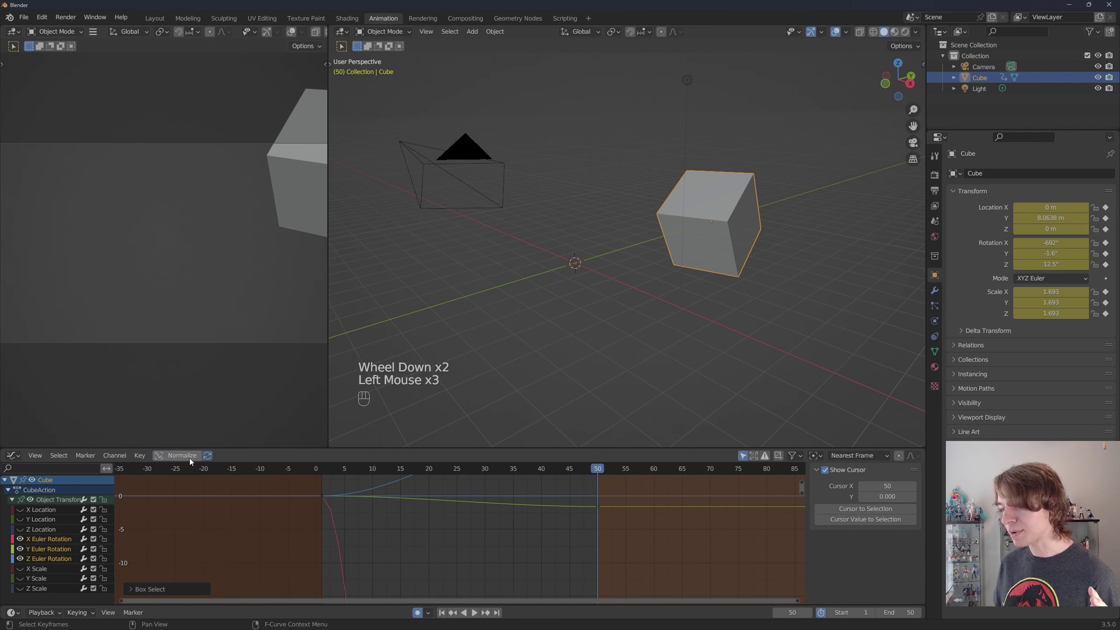
click(190, 459)
click(190, 459)
click(190, 459)
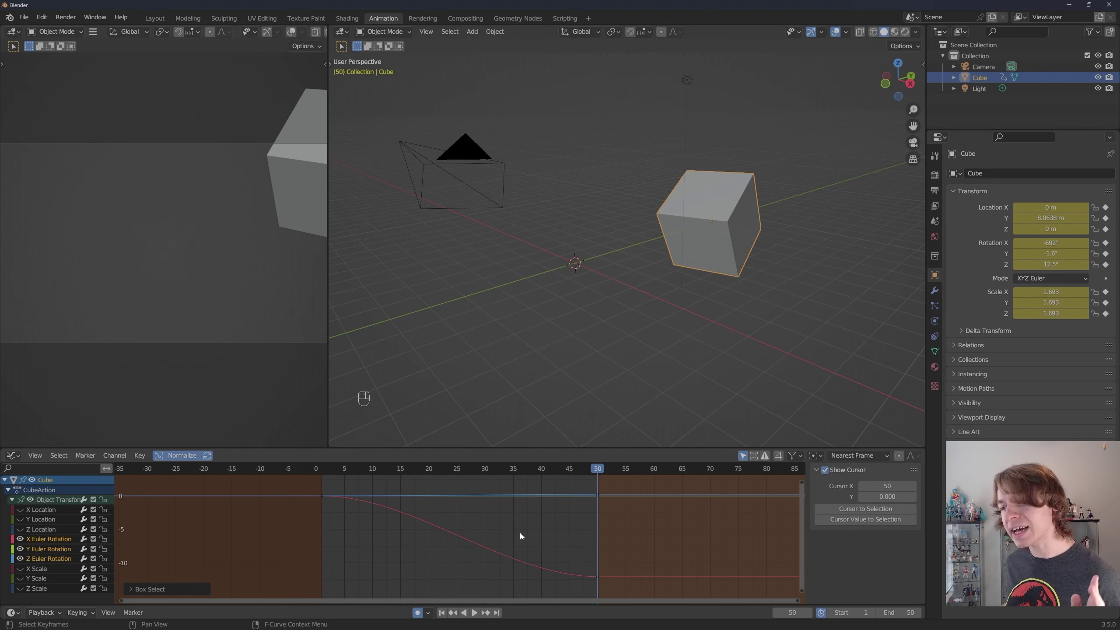
click(180, 456)
click(180, 457)
click(181, 457)
click(180, 457)
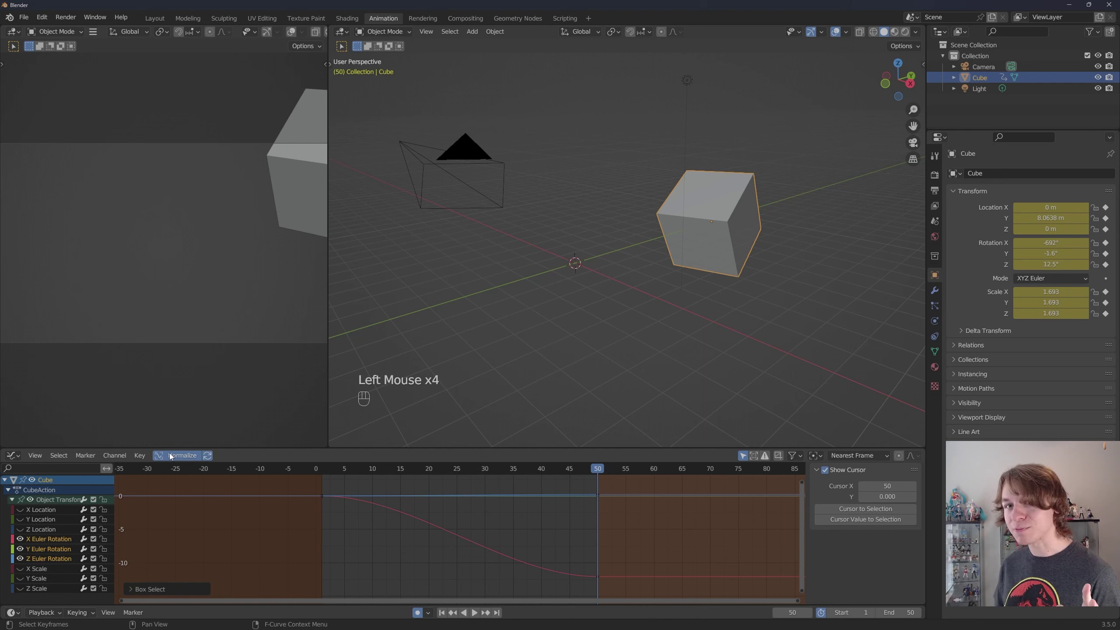
Deselect the X, Y and Z Euler Rotation curves in the Graph Editor
scroll(408, 543, down, 2)
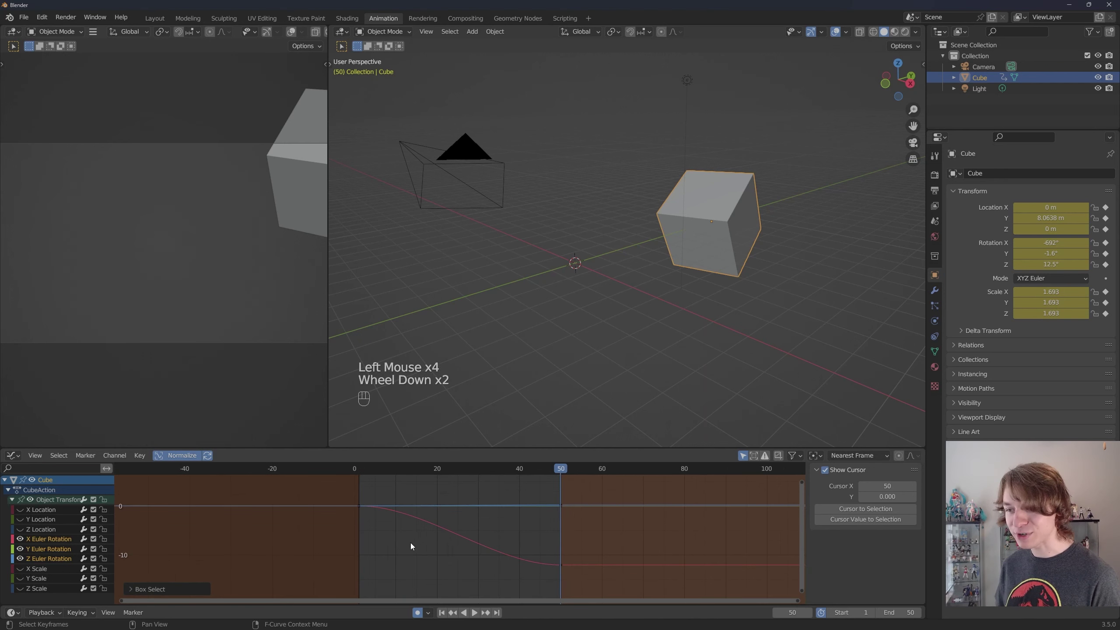
scroll(458, 542, down, 1)
click(455, 541)
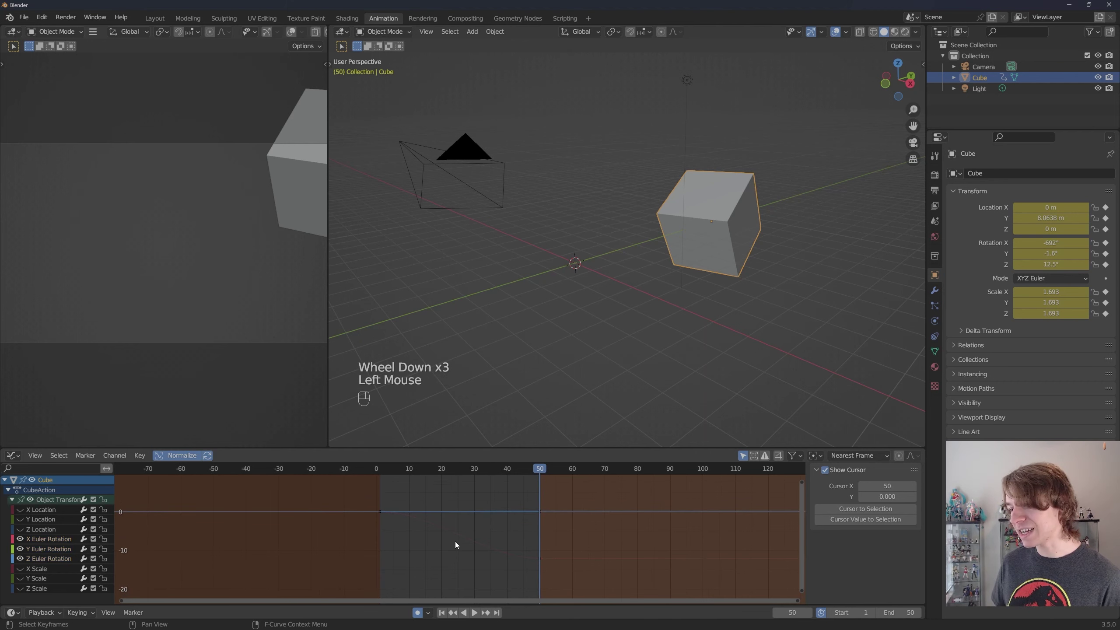
scroll(453, 542, down, 2)
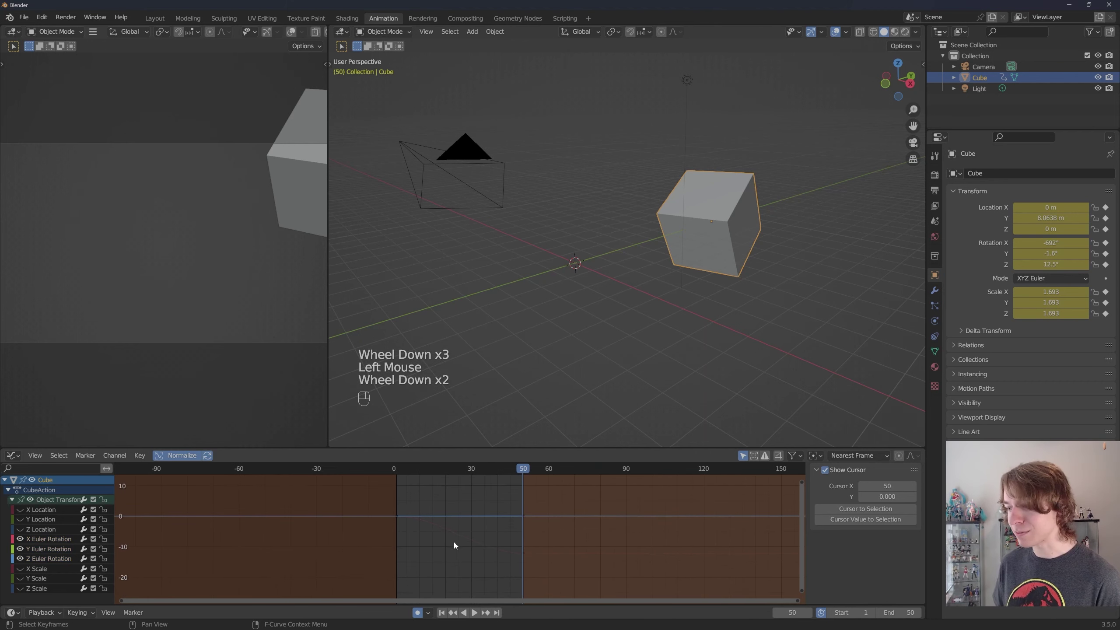
scroll(457, 544, up, 1)
scroll(457, 544, down, 2)
Compare the deselected rotation curves with Normalize off and on again, fitting all curves in the graph each time
click(185, 454)
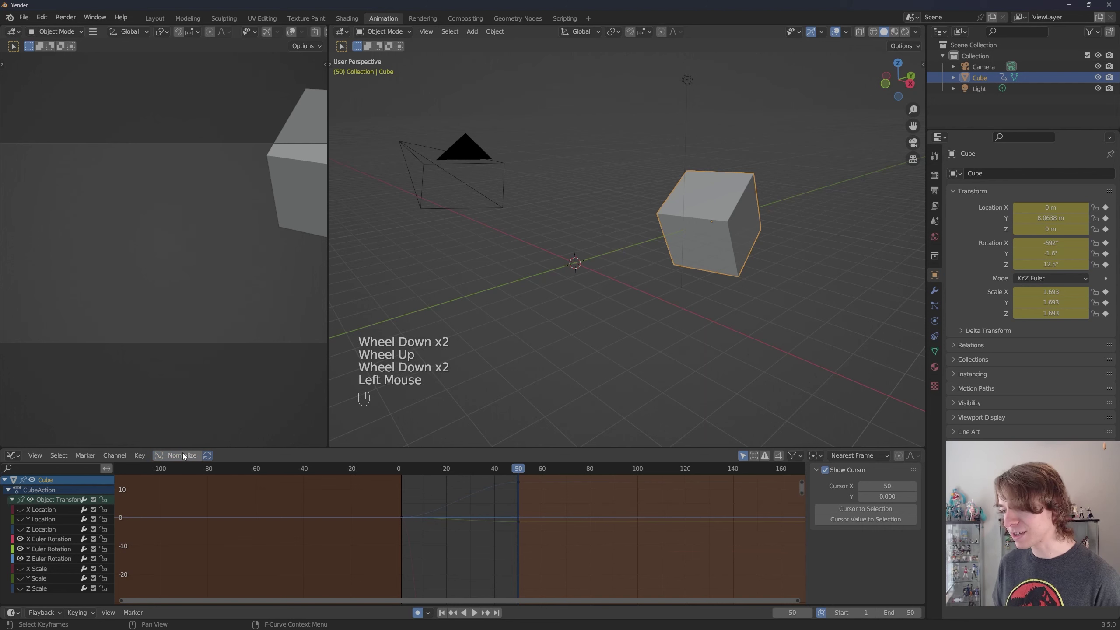
scroll(479, 541, down, 2)
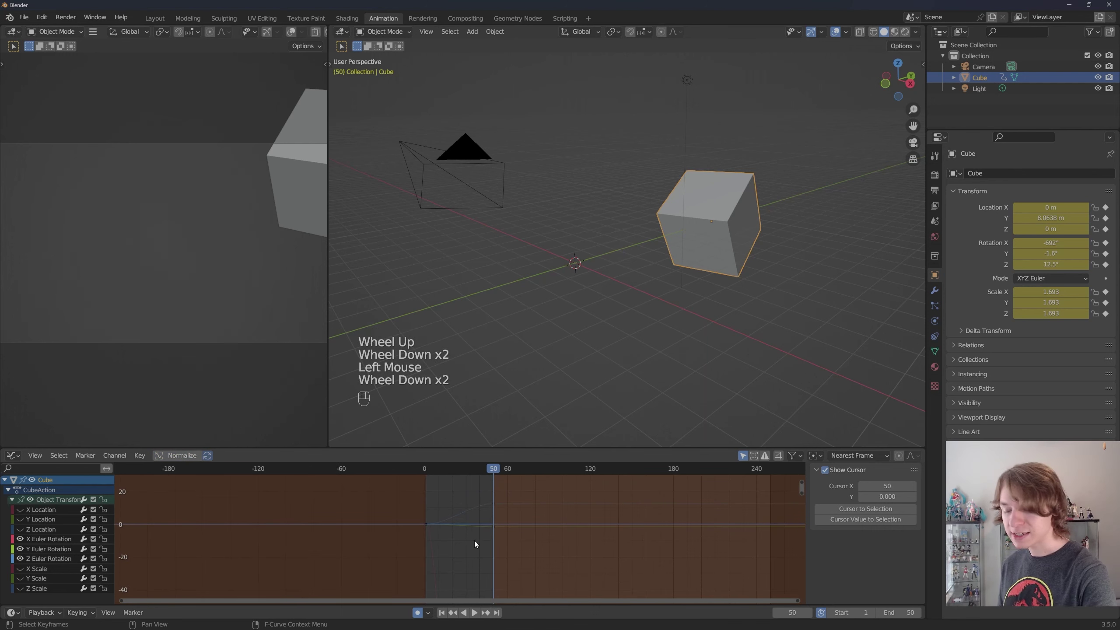
key(Home)
scroll(493, 537, down, 2)
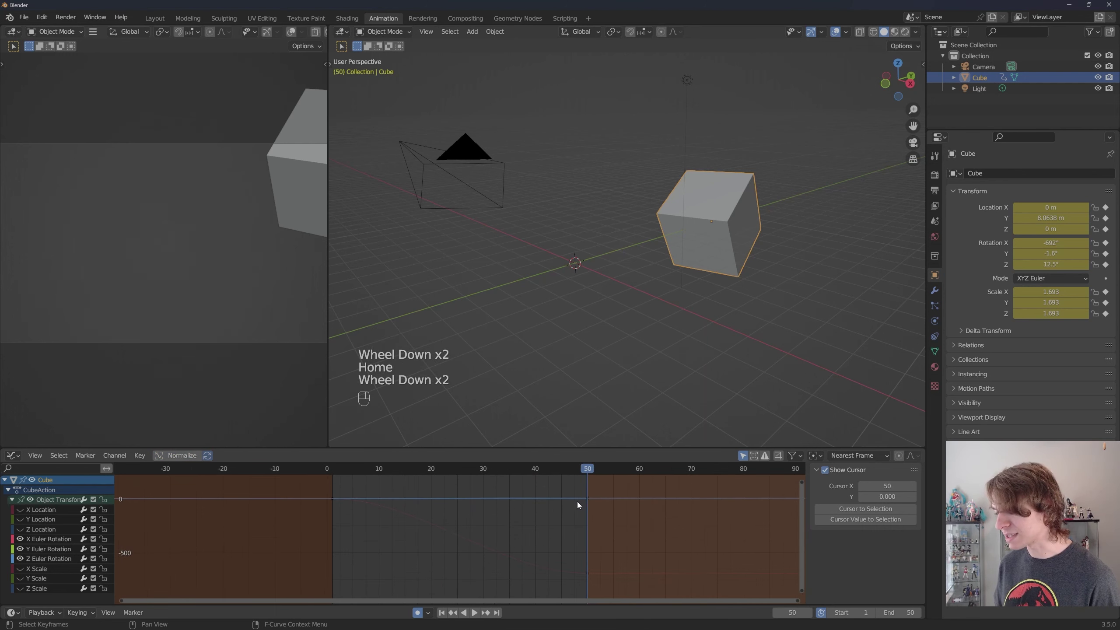
click(192, 456)
key(Home)
scroll(591, 577, down, 1)
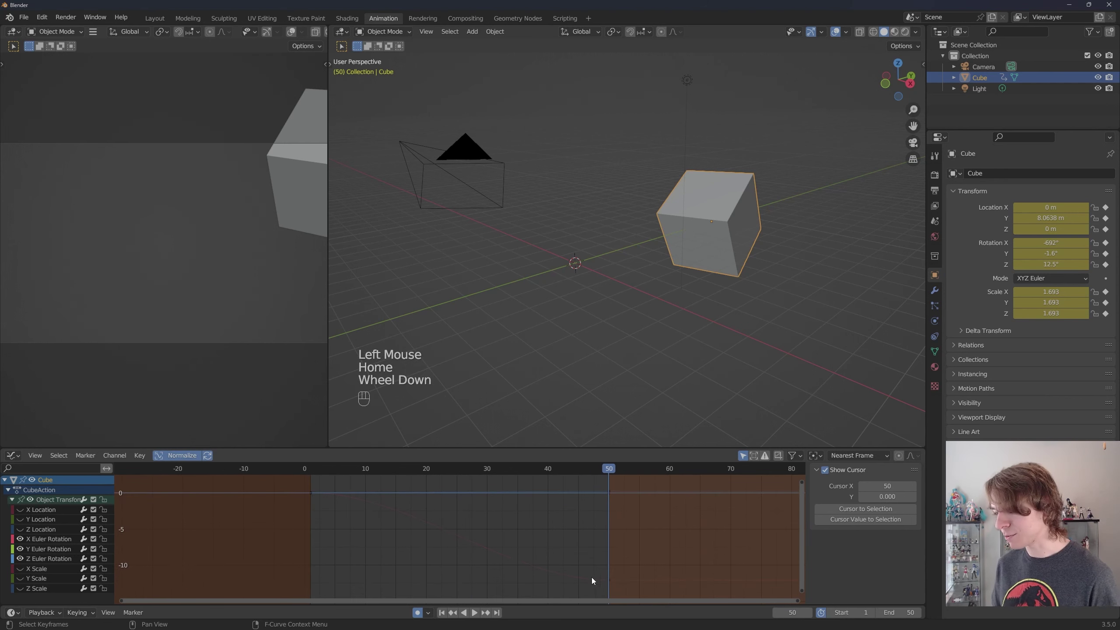
Move the X Euler Rotation keyframe at frame 50 vertically to a value of about -682° and deselect it
click(608, 579)
key(g)
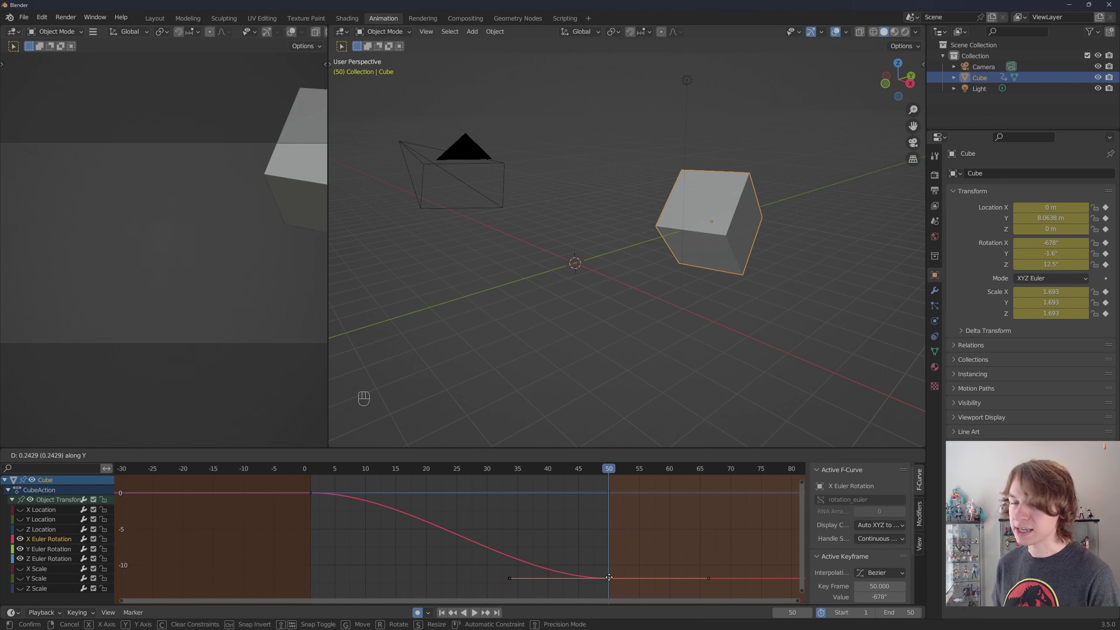
click(609, 578)
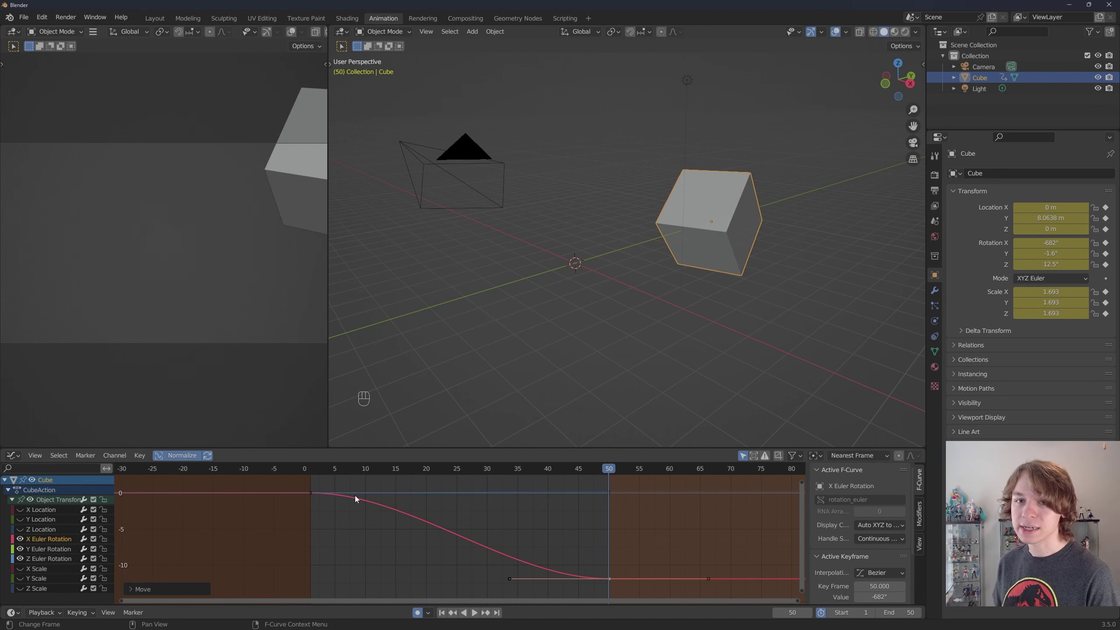
click(447, 500)
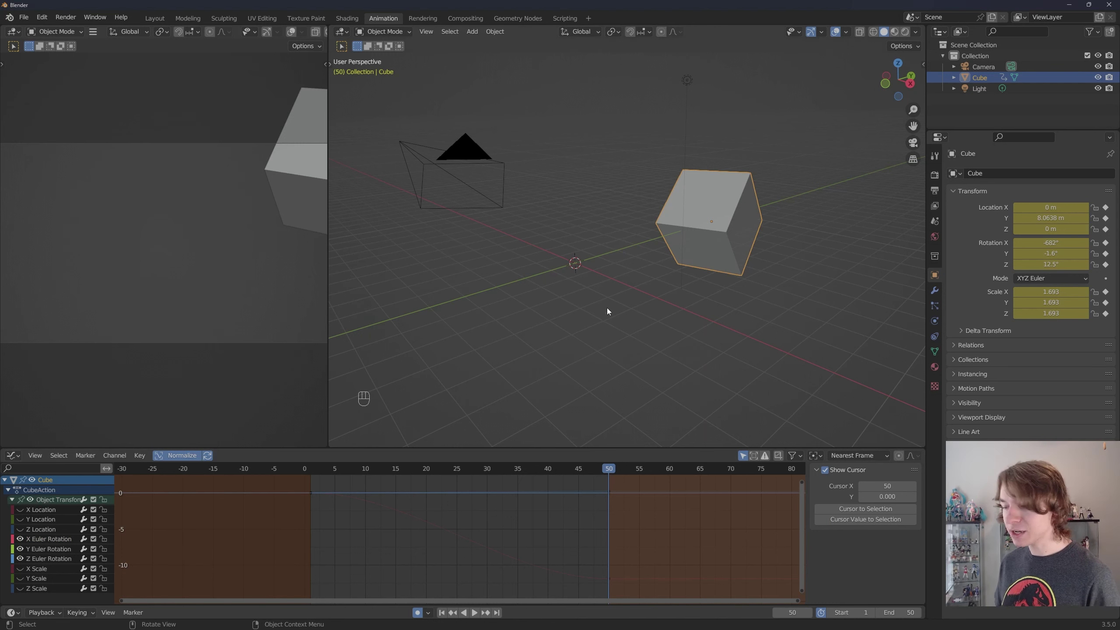
Show the cube's Item transform values in the 3D viewport sidebar, then hide that sidebar
key(n)
key(n)
key(n)
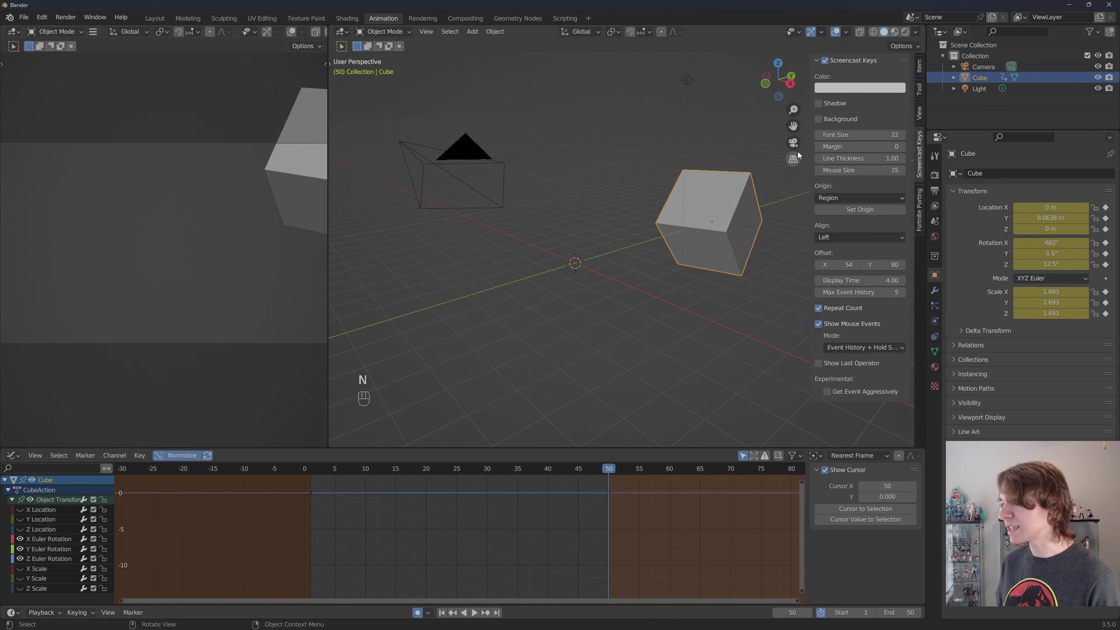
click(921, 66)
click(921, 66)
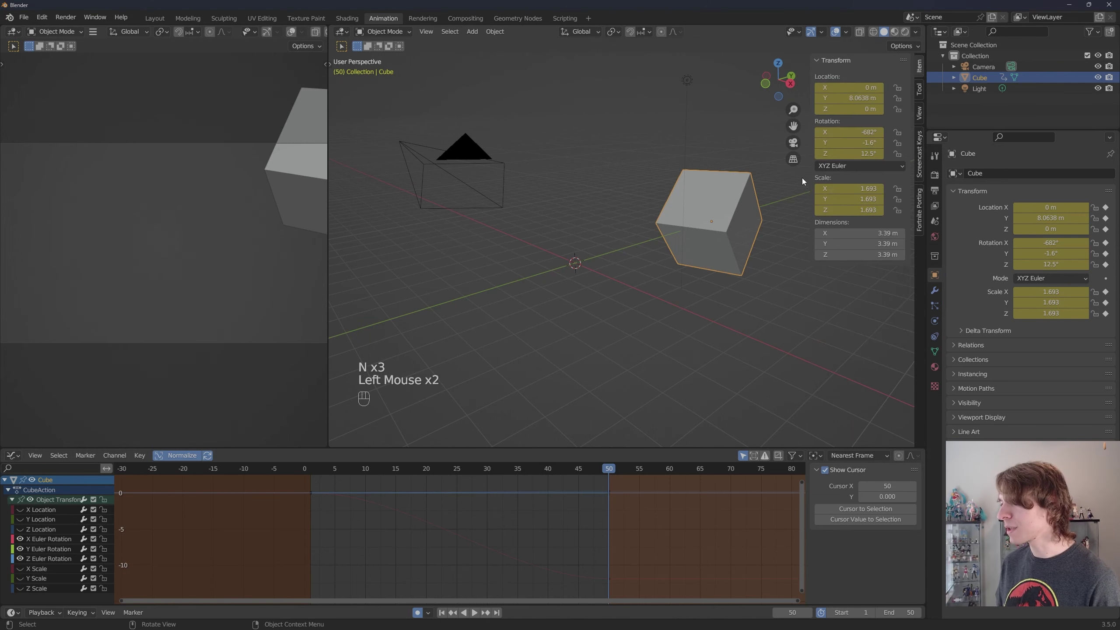
key(n)
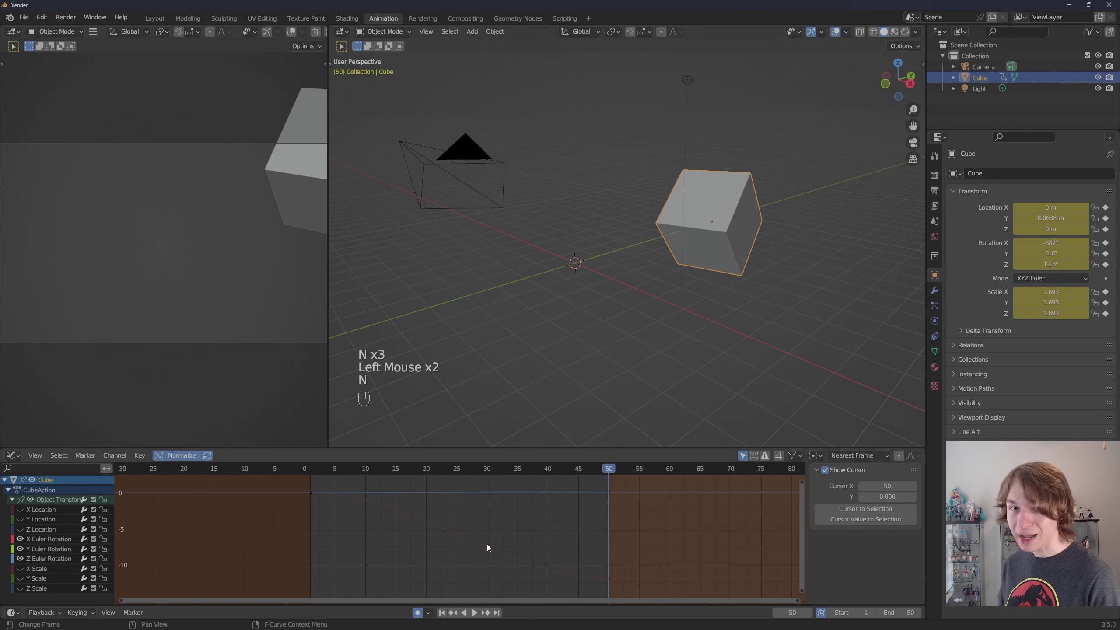
Toggle the Graph Editor sidebar, and with a rotation curve selected display its F-curve modifier settings there
click(543, 520)
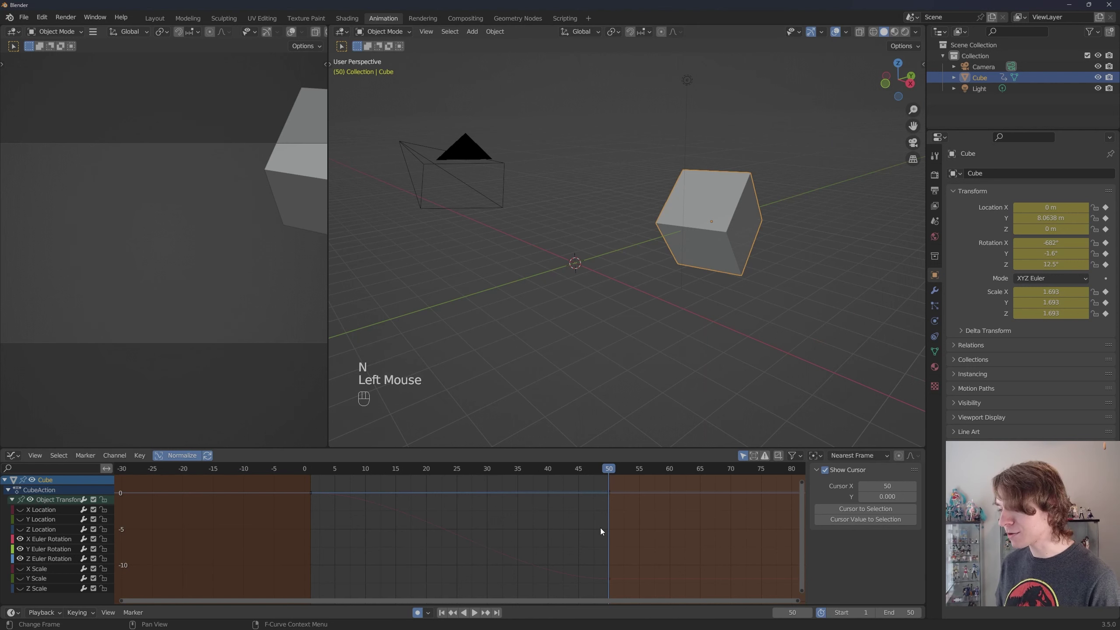
key(n)
key(n)
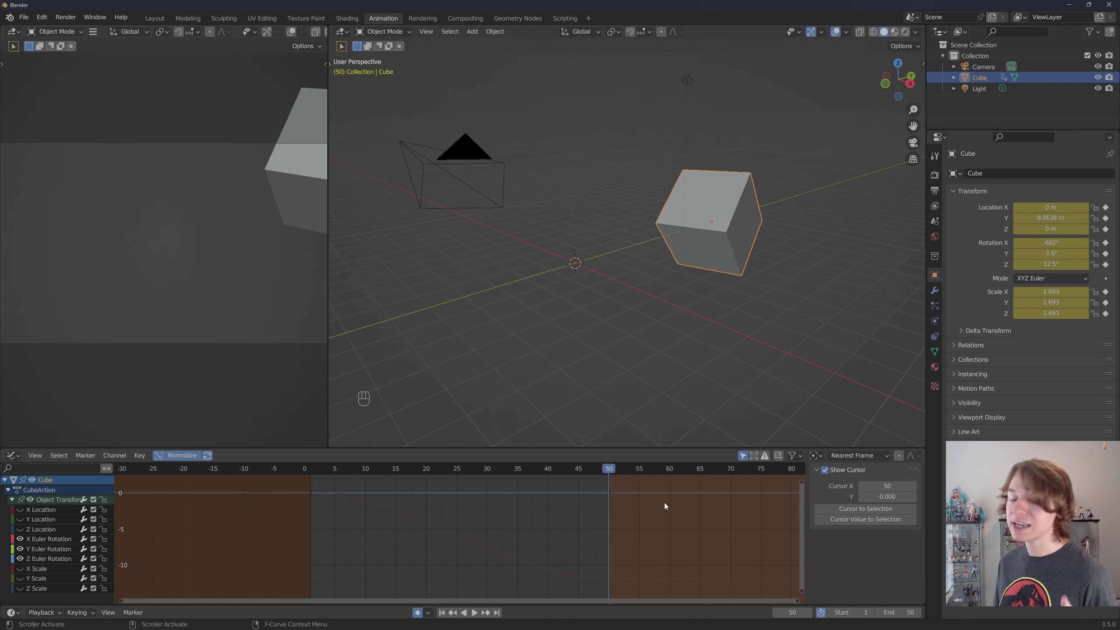
double_click(61, 539)
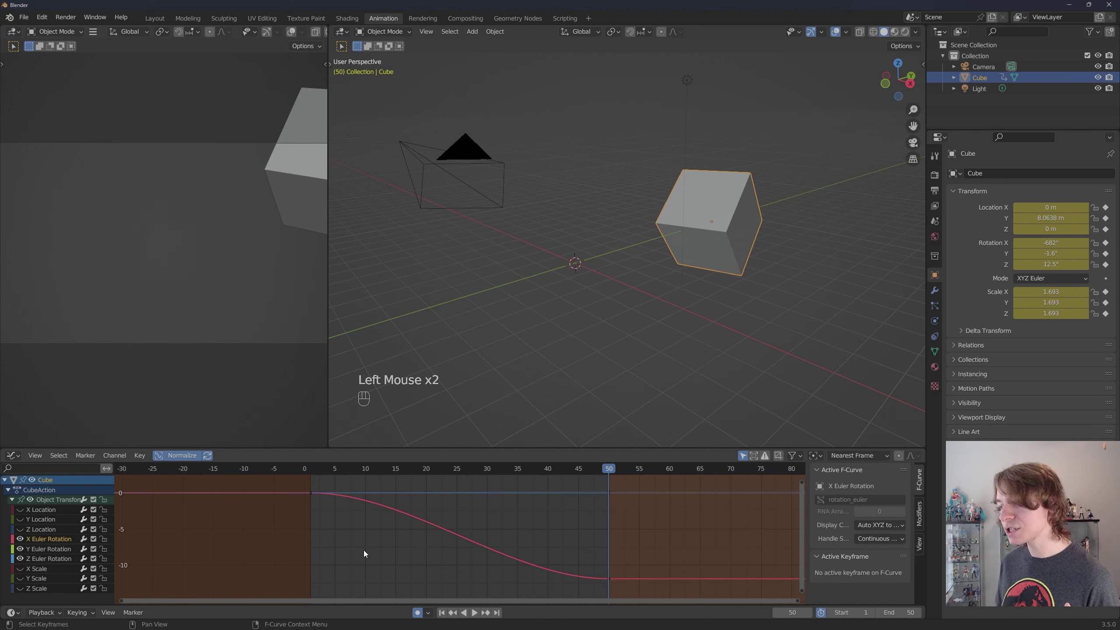
click(920, 512)
double_click(561, 518)
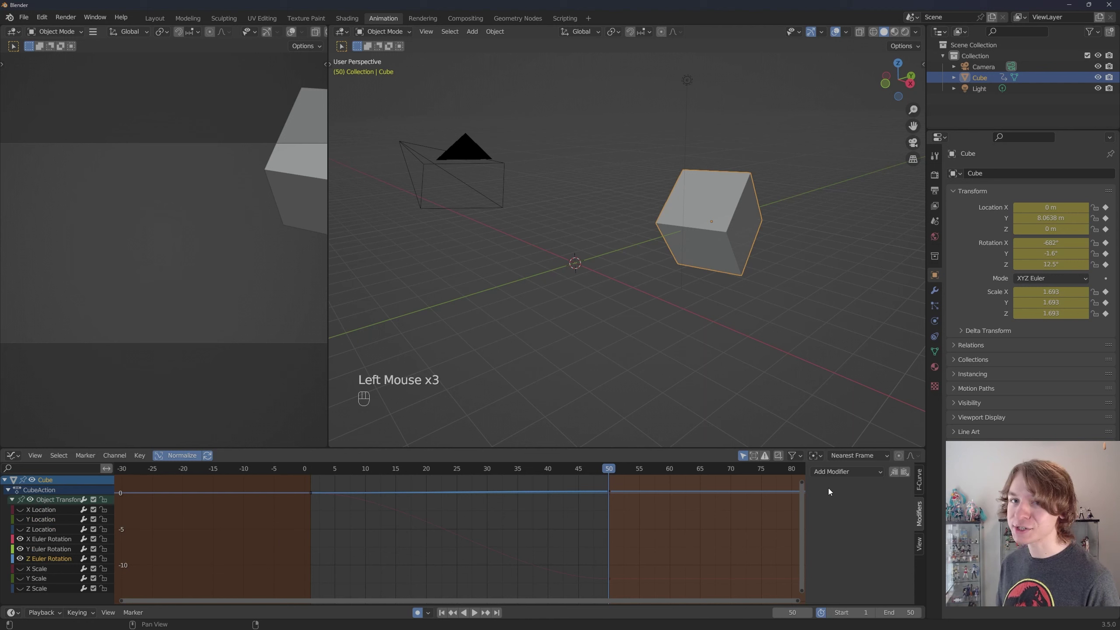
Isolate the cube's Y Location curve by hiding all other curves and fit it in the graph view
click(45, 520)
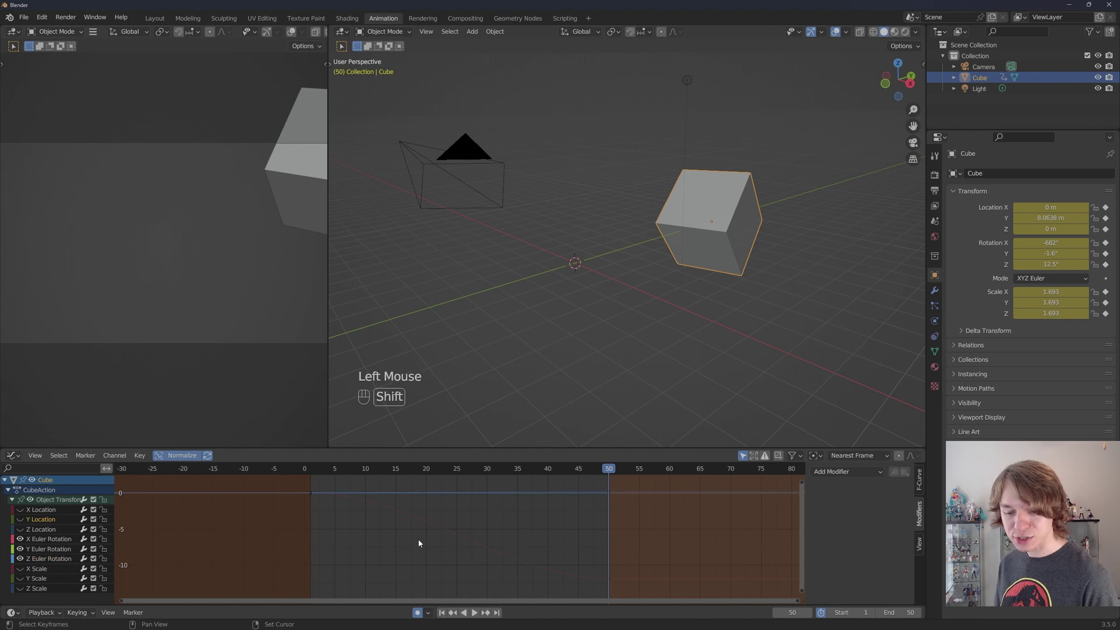
key(shift+h)
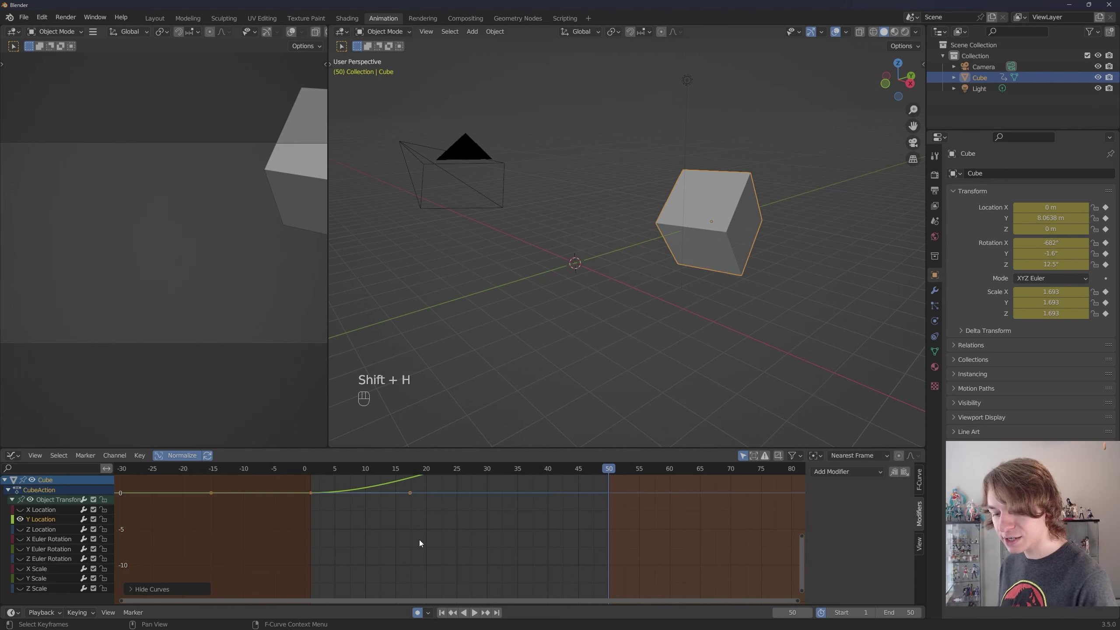
key(Home)
scroll(459, 545, down, 1)
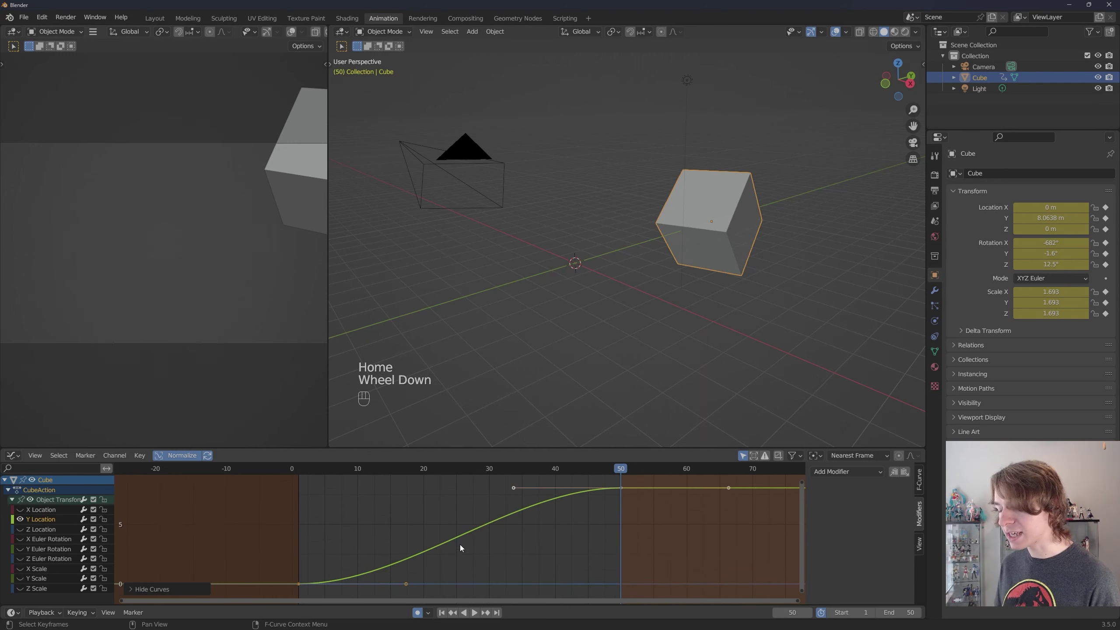
scroll(450, 558, down, 1)
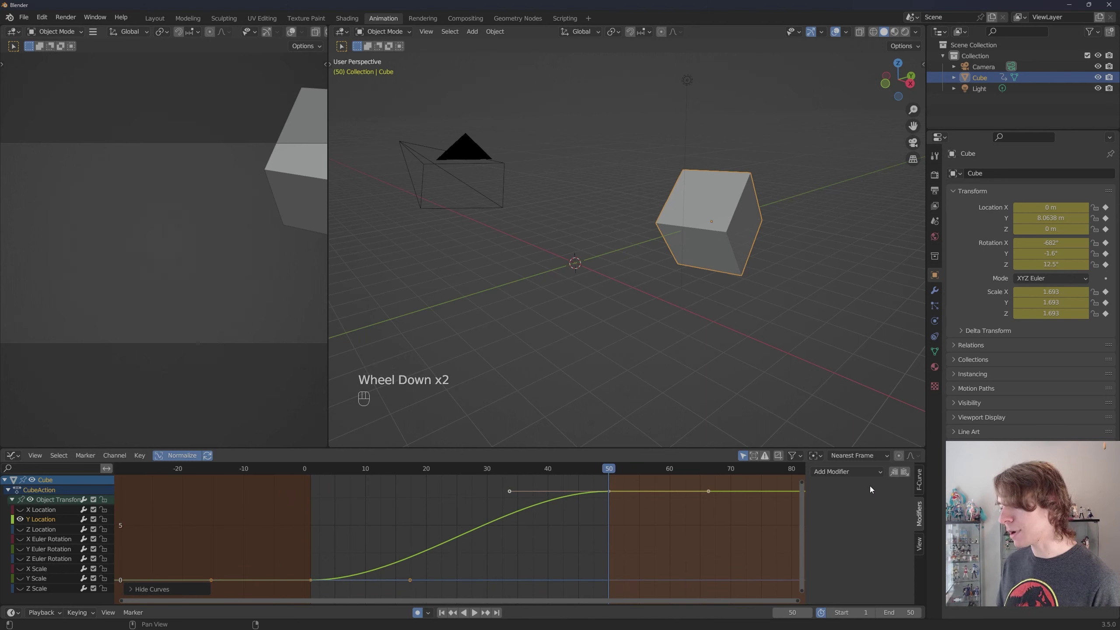
Add a Stepped Interpolation modifier to the Y Location curve and play the animation briefly
click(864, 474)
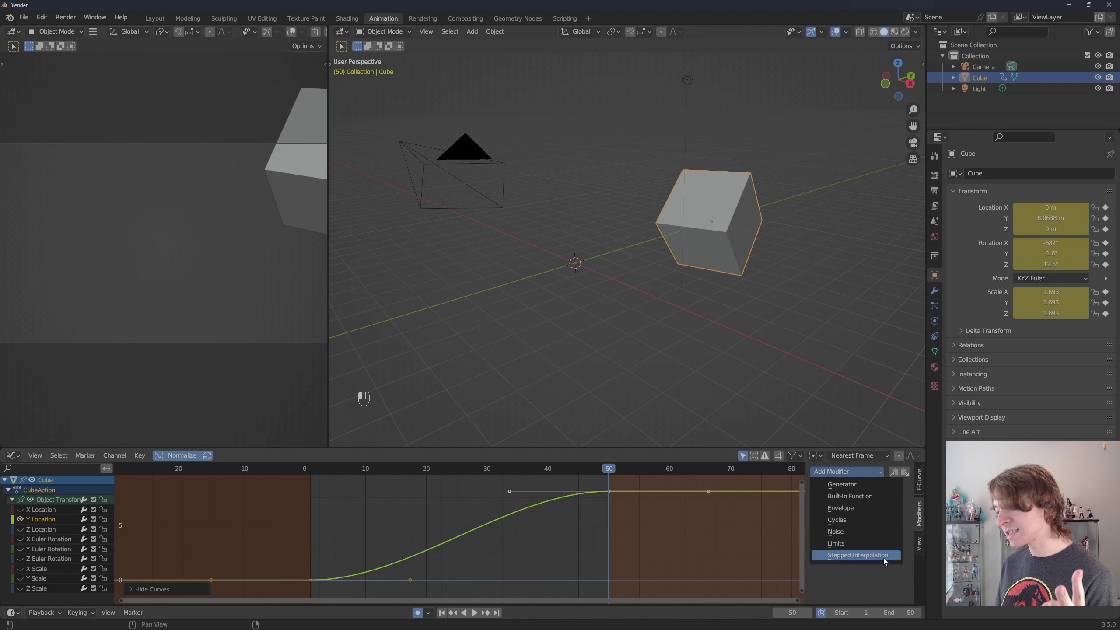
click(874, 522)
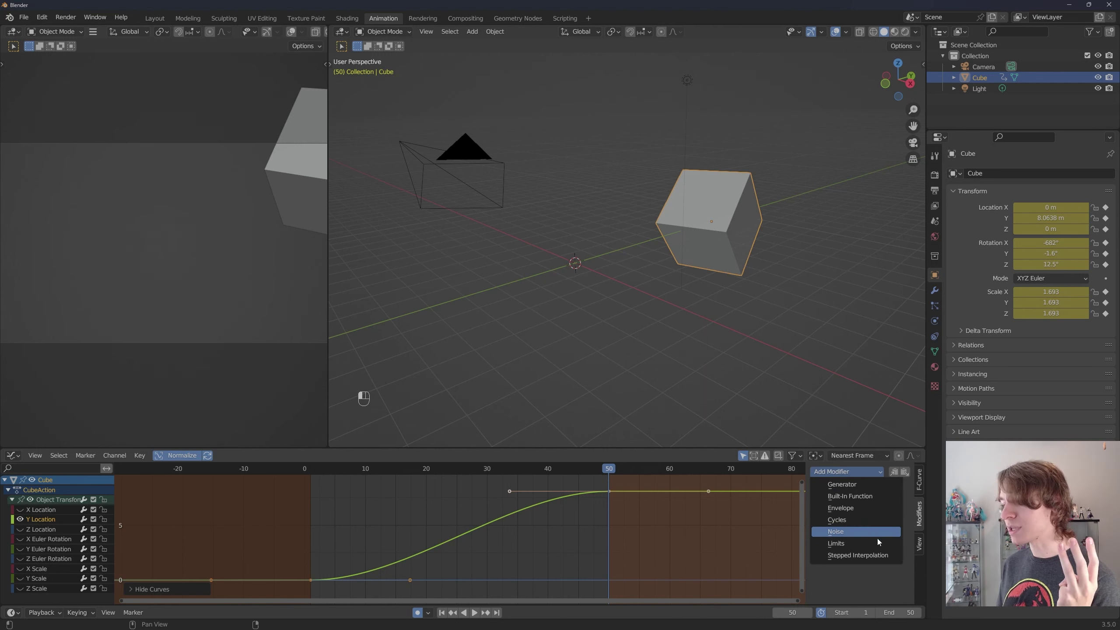
click(873, 555)
key(space)
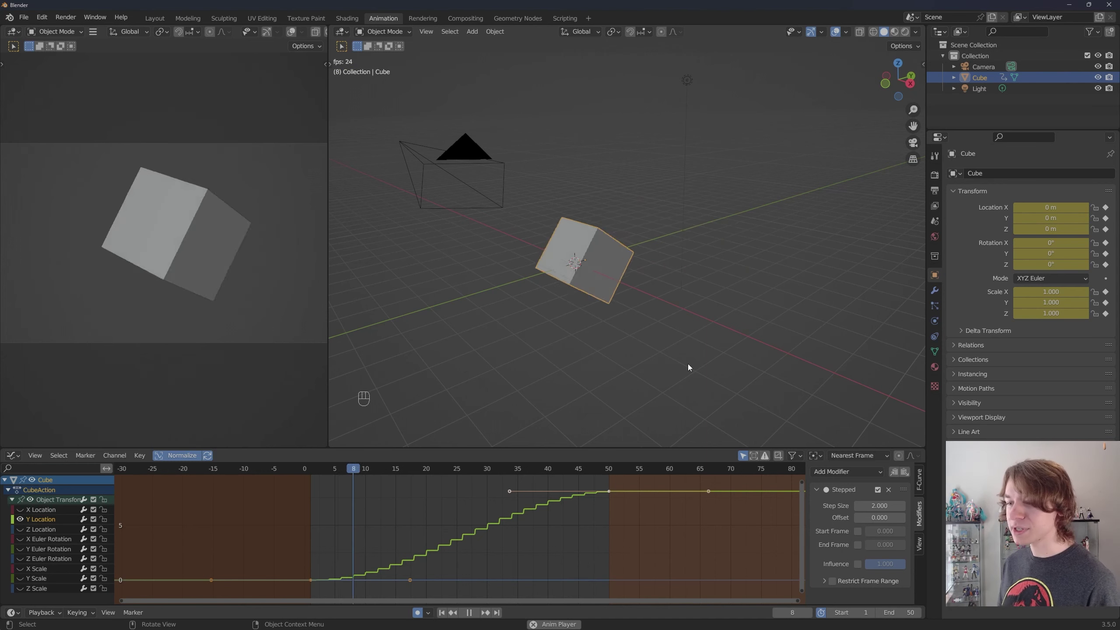
key(space)
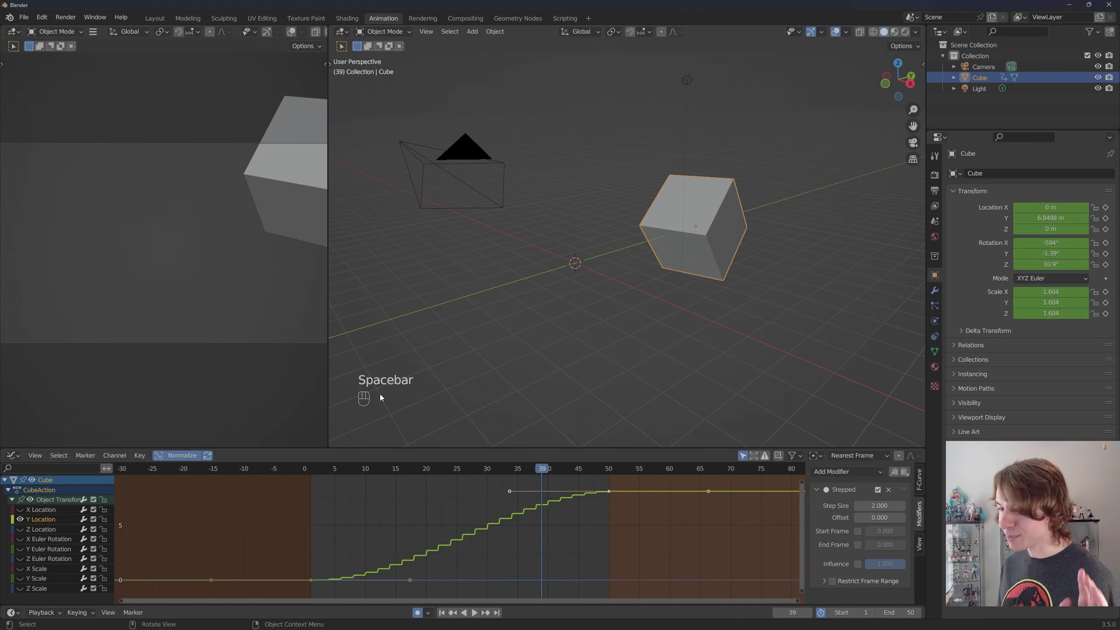
scroll(93, 545, down, 1)
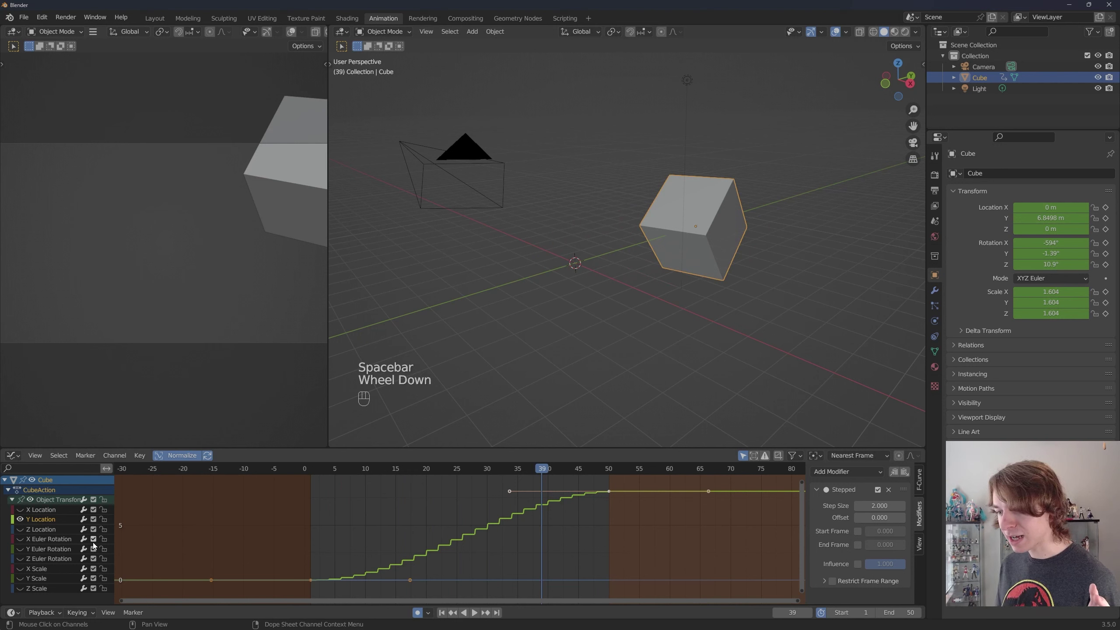
Disable the Euler Rotation and Scale channels, re-enable them, and play the animation
click(93, 539)
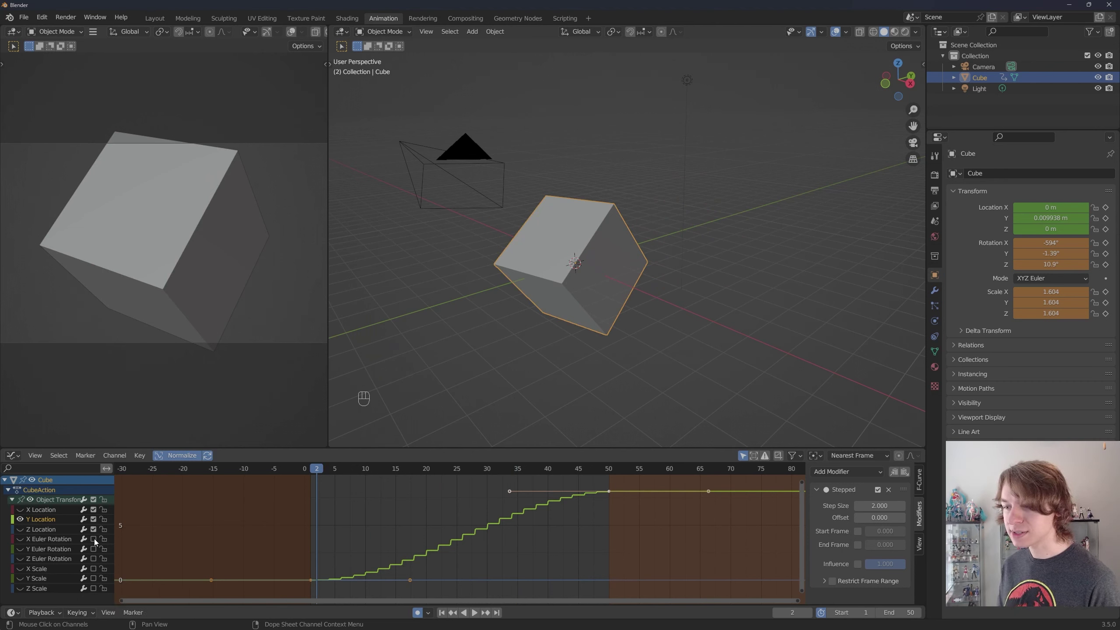
drag(94, 539, 95, 590)
key(space)
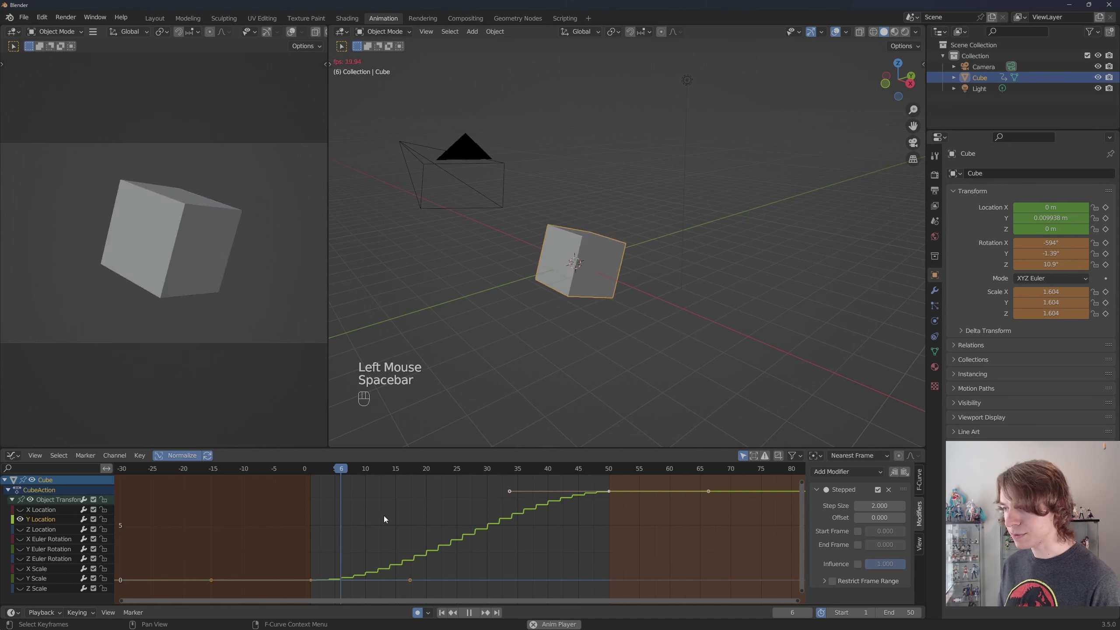
key(space)
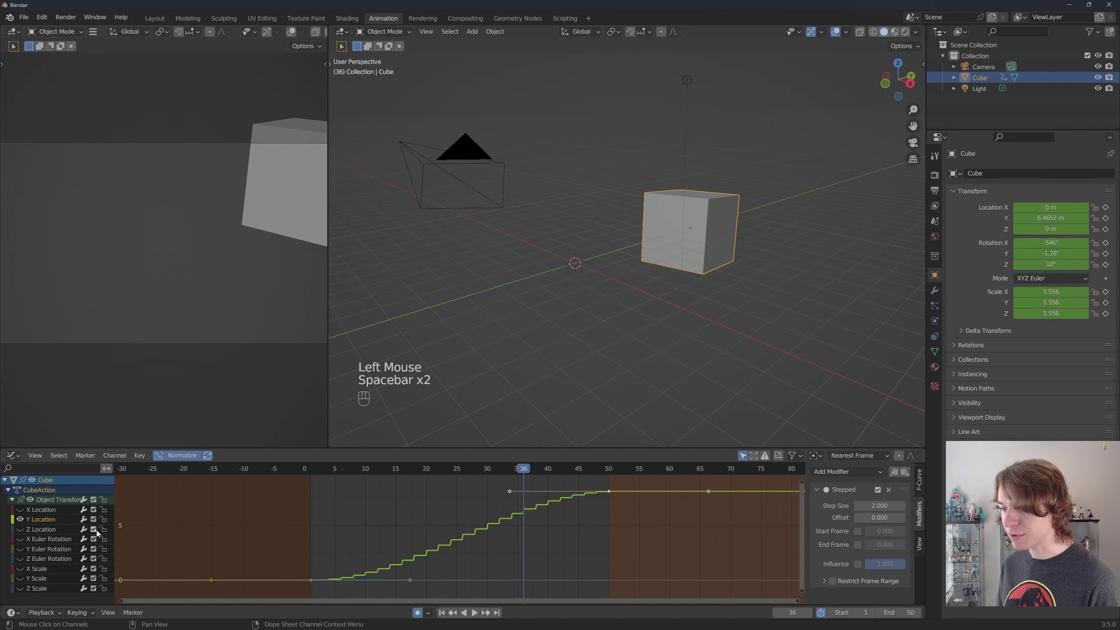
Disable the Z Location, Euler Rotation and Scale channels and play the animation from frame 2
drag(93, 529, 93, 570)
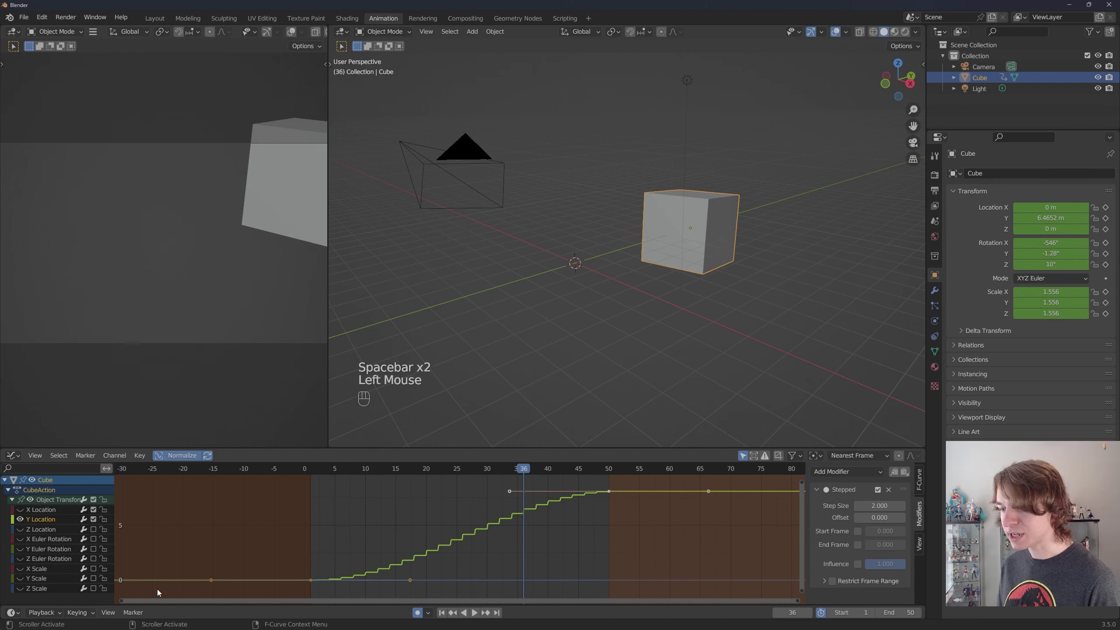
click(317, 476)
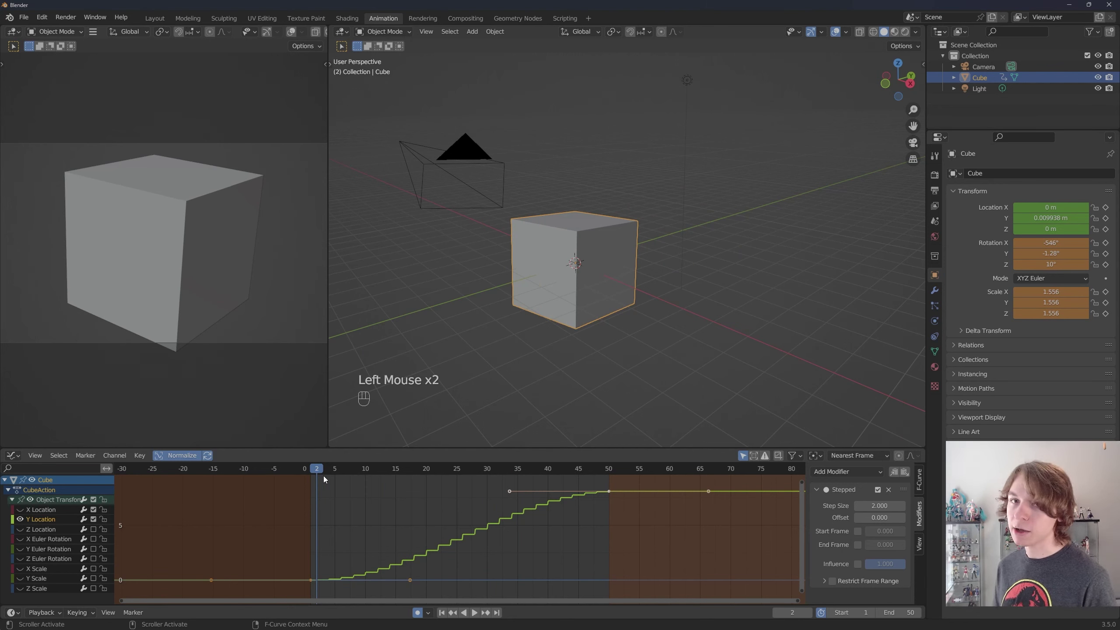
key(space)
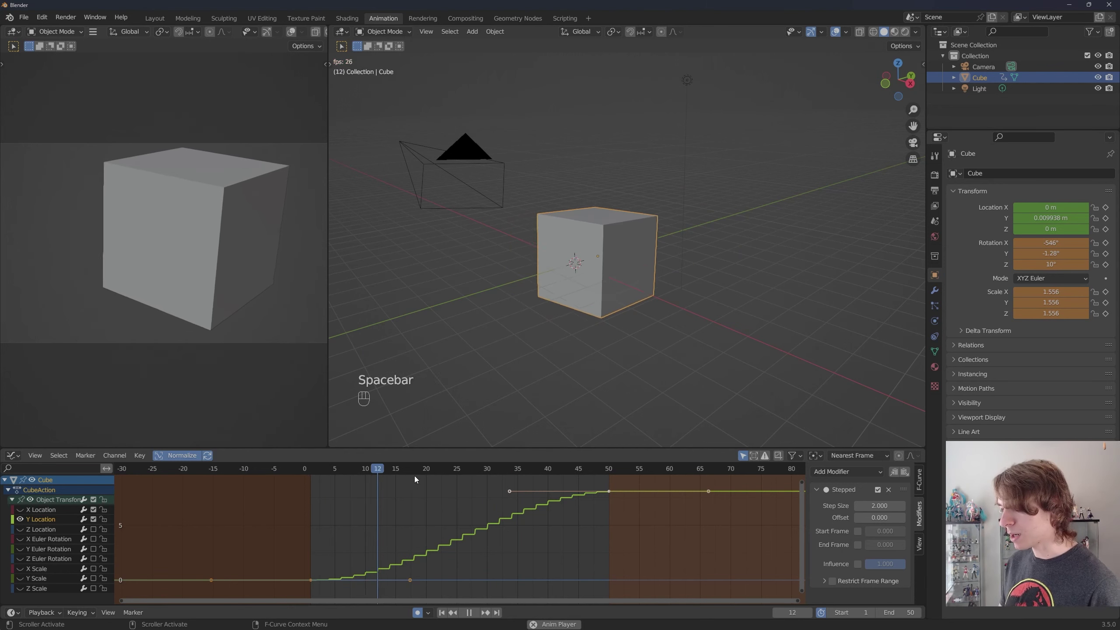
Examine the stepped Y Location motion up close, advancing frame by frame to frame 28
scroll(692, 325, up, 3)
shift+middle_drag(720, 320, 668, 326)
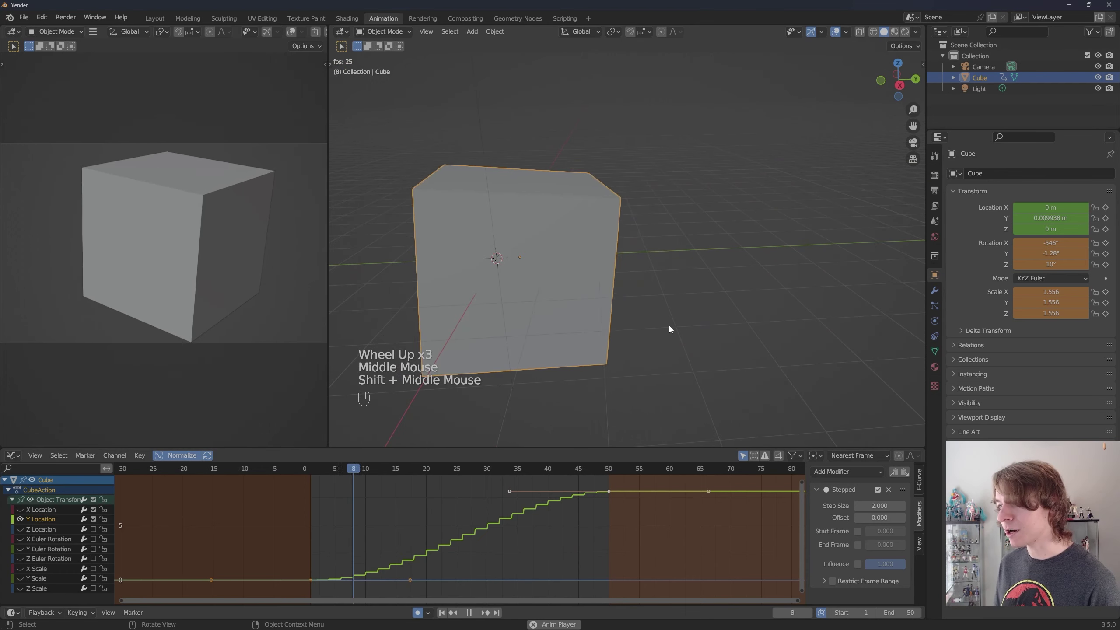
key(Left)
key(Right)
key(Left)
key(Right)
key(Left)
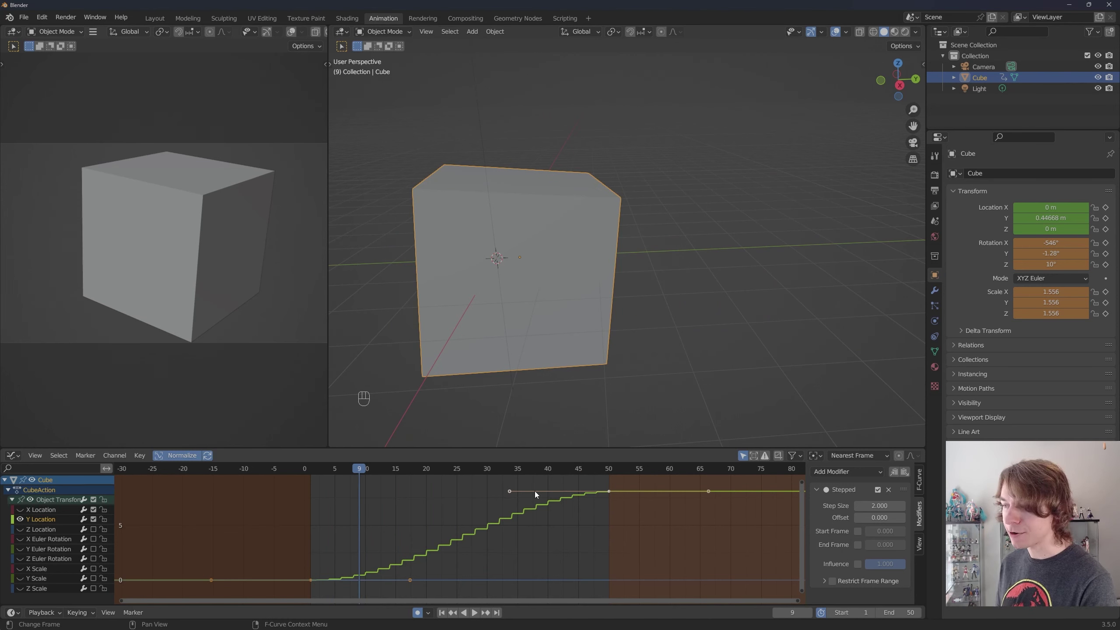
key(Right)
key(Right)
key(Right)
key(Right)
key(Right)
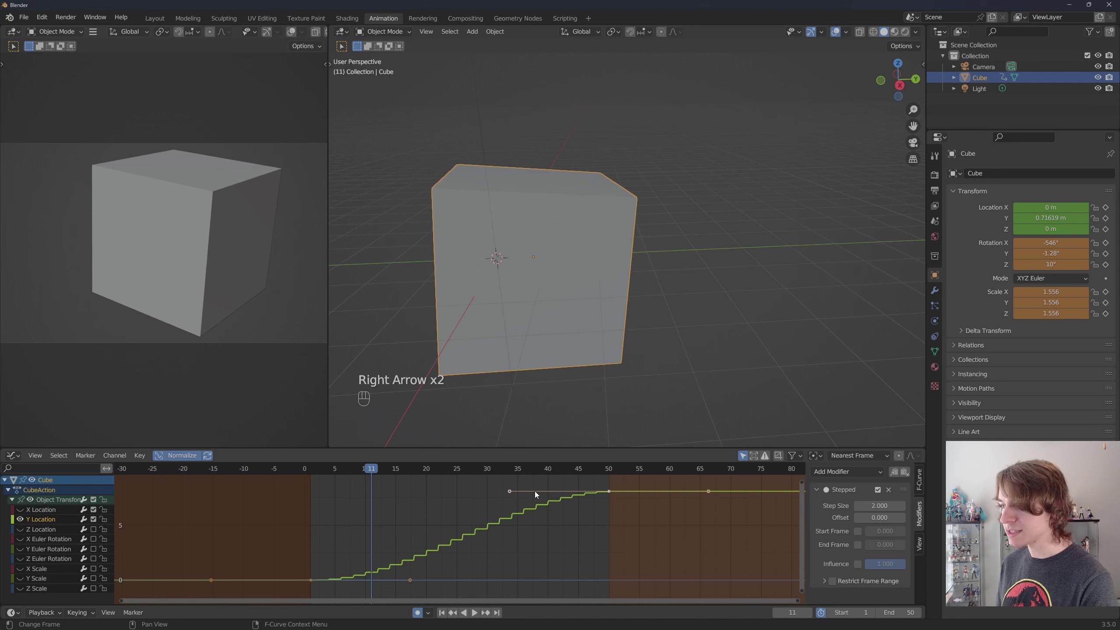
key(Right)
key(Right)
key(Right)
key(Right)
key(Right)
key(Right)
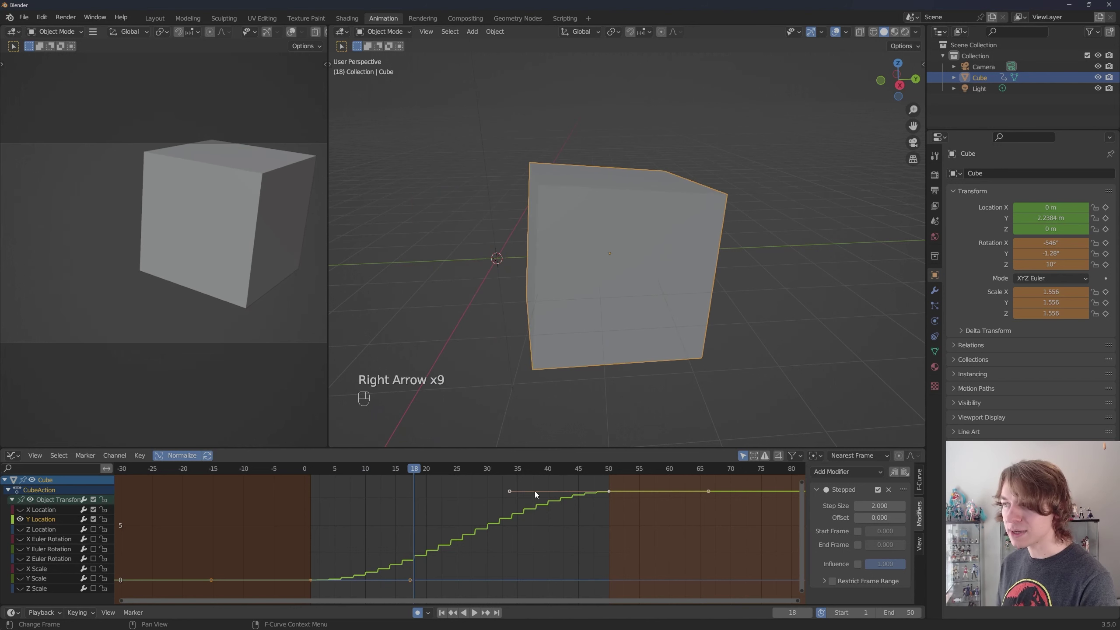
key(Right)
key(Right)
key(Right)
key(Right)
key(Right)
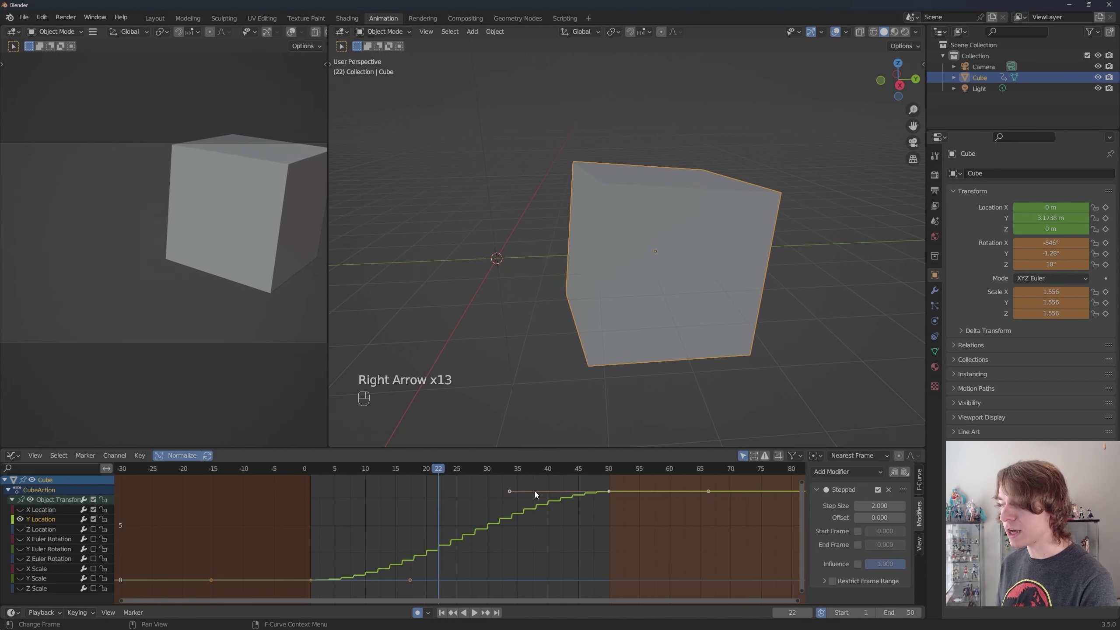
key(Right)
key(Right)
key(Right)
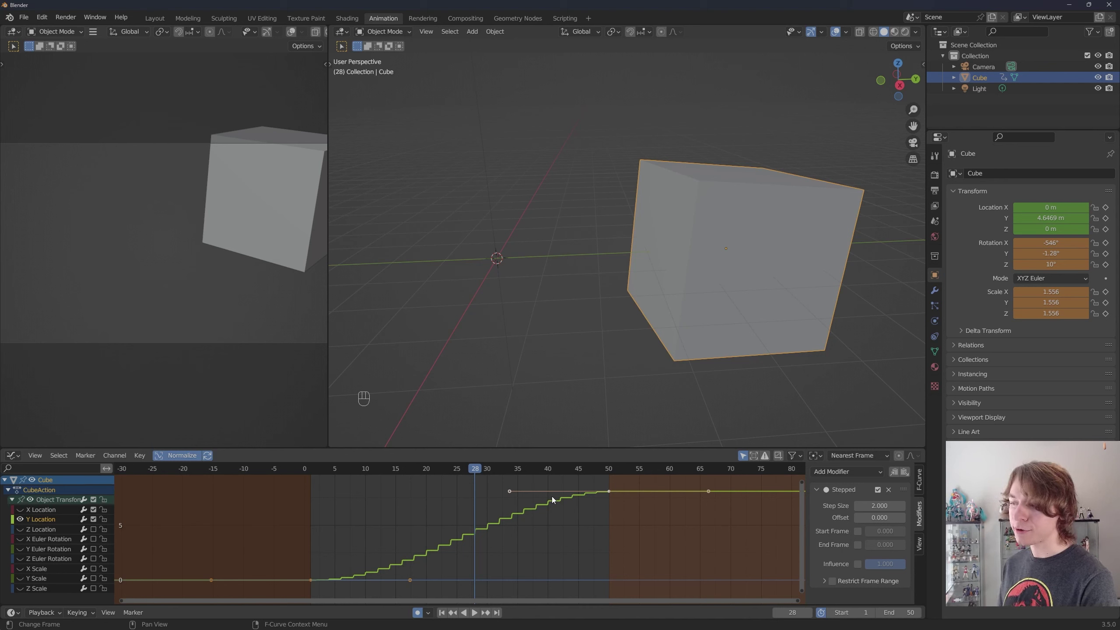
Set the Stepped modifier's Step Size to 3 on the Y Location curve and play the animation
click(883, 507)
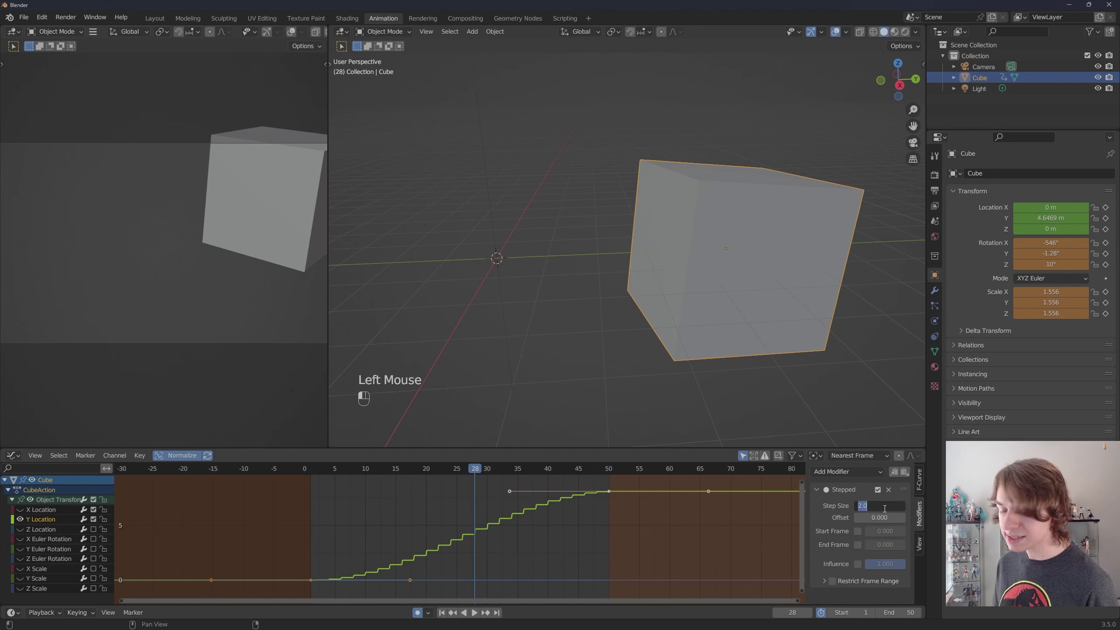
text(3)
key(Return)
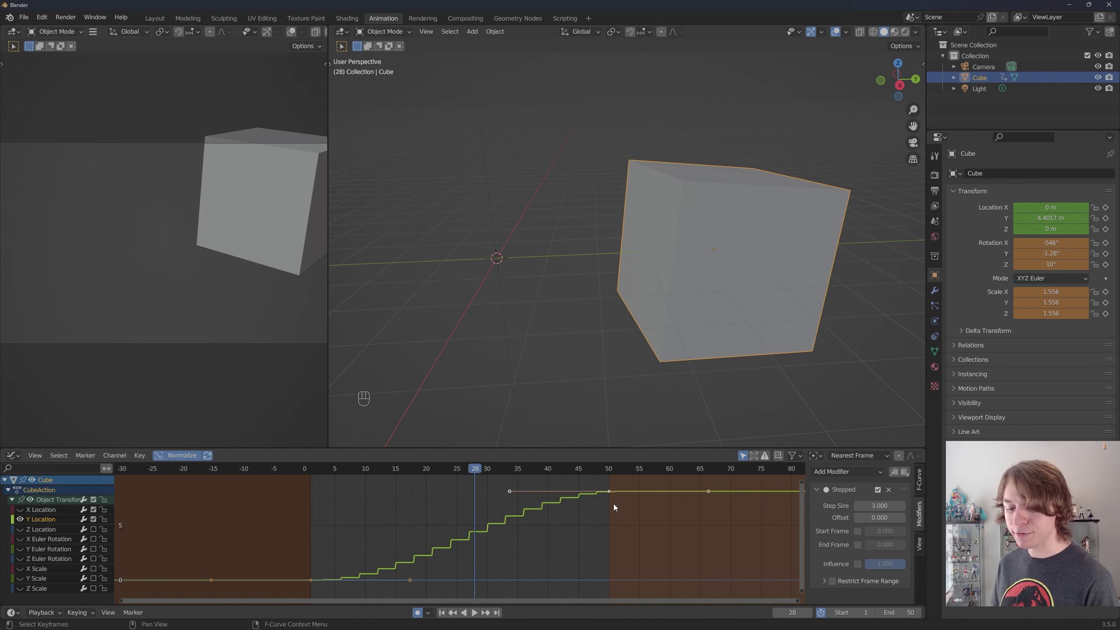
key(space)
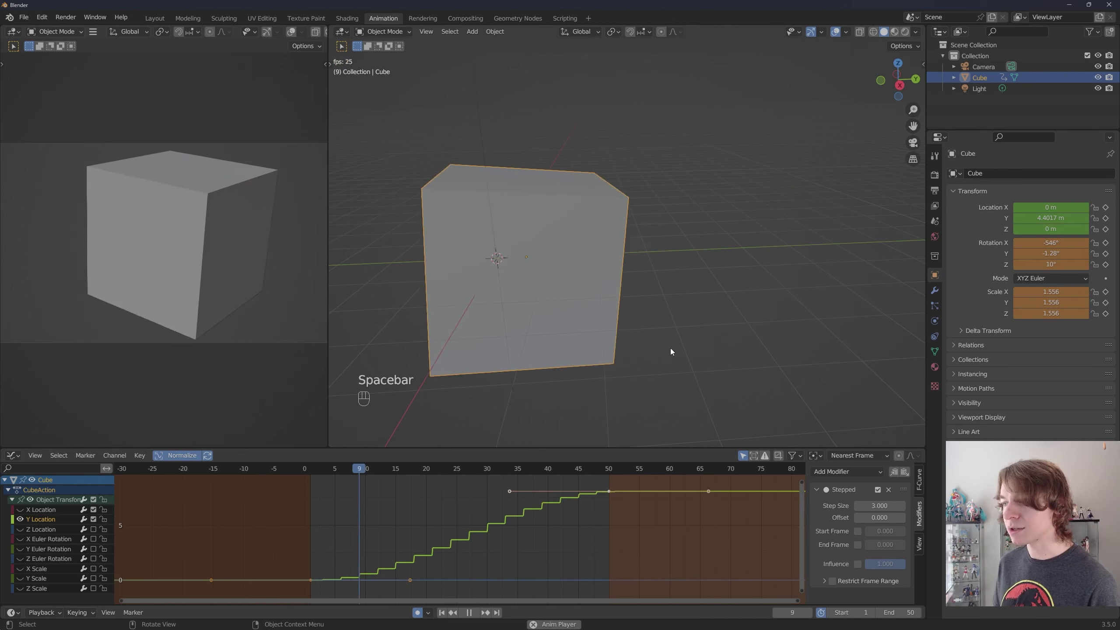
scroll(679, 347, down, 2)
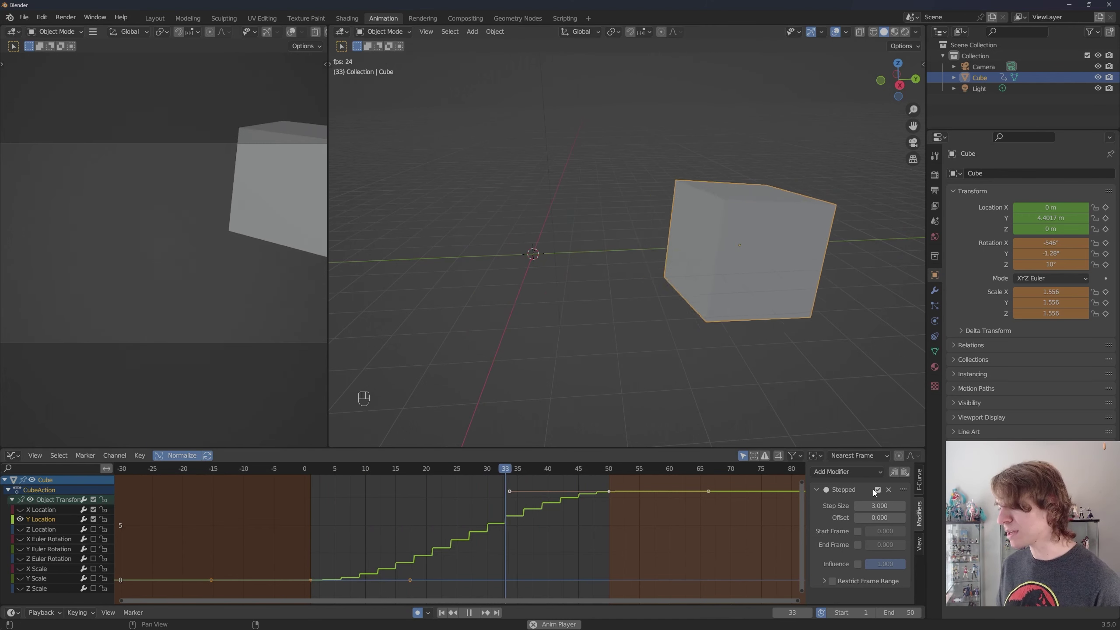
Switch the Stepped modifier off and back on to compare the motion, and enable its Start Frame at 10
click(878, 490)
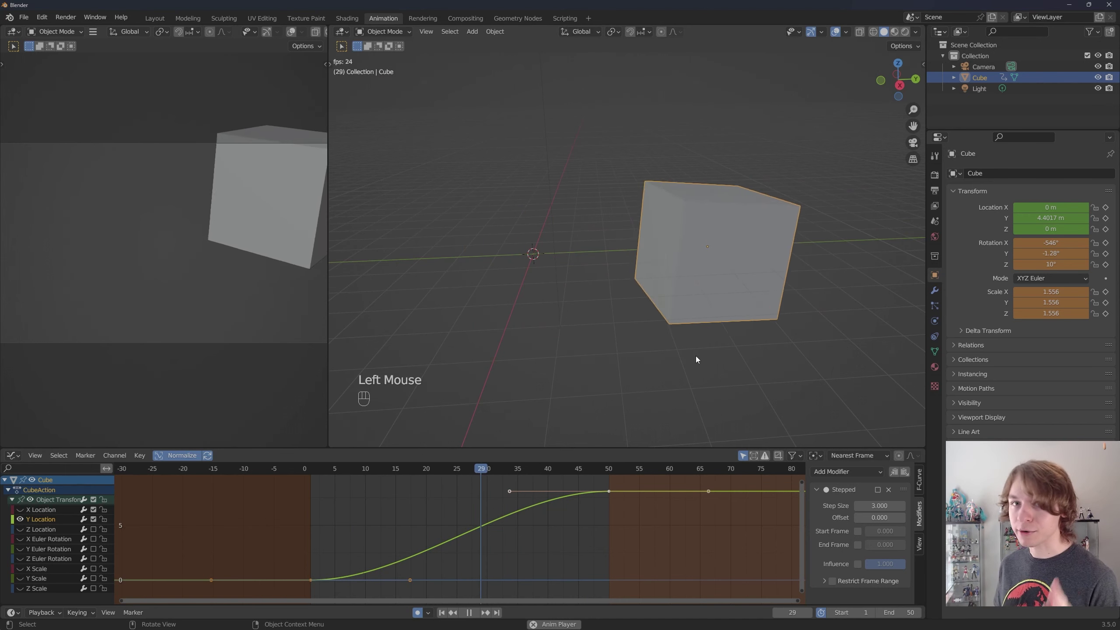
click(877, 490)
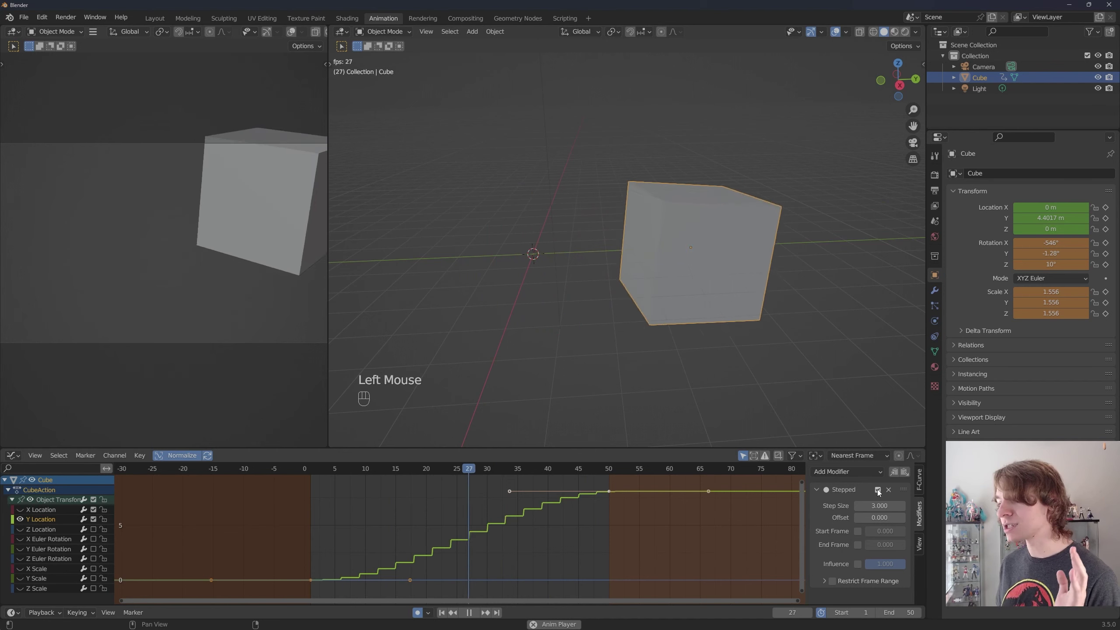
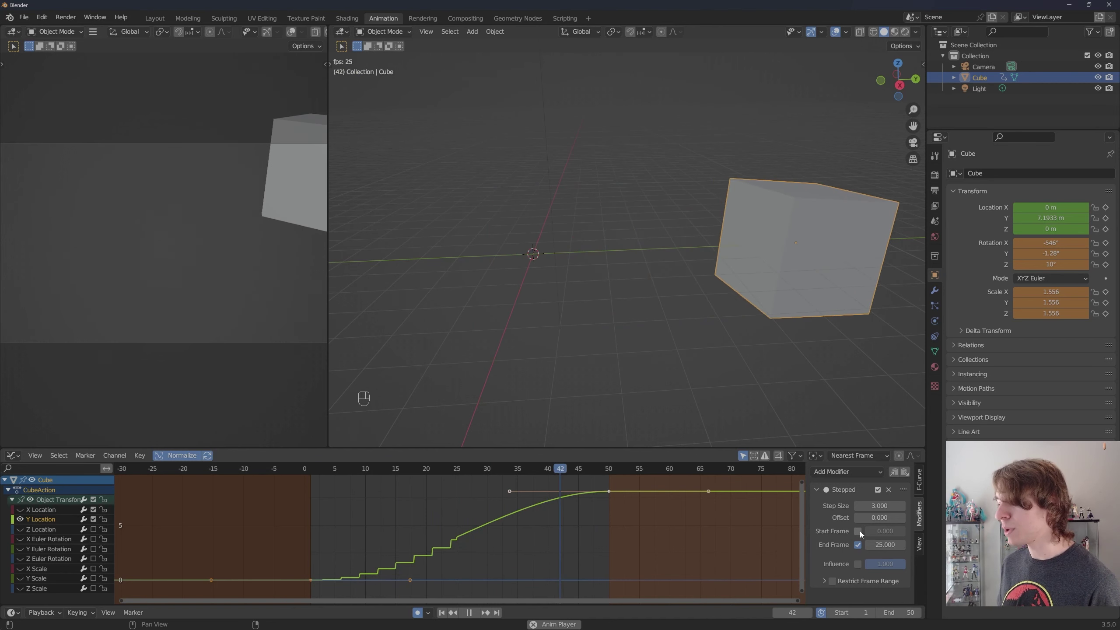
click(858, 531)
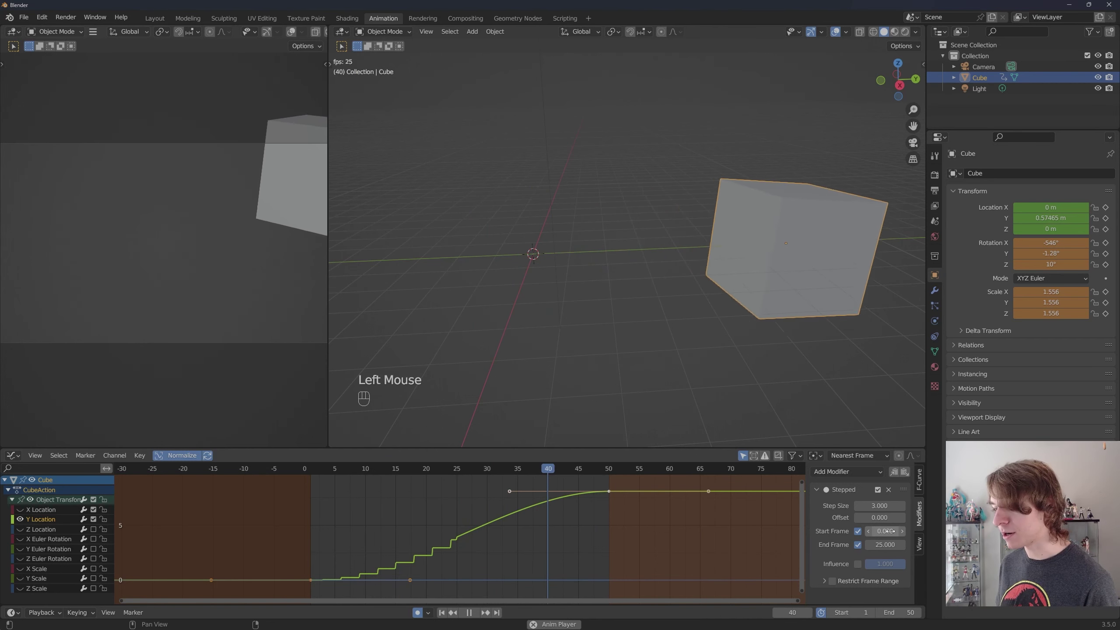
drag(889, 531, 928, 531)
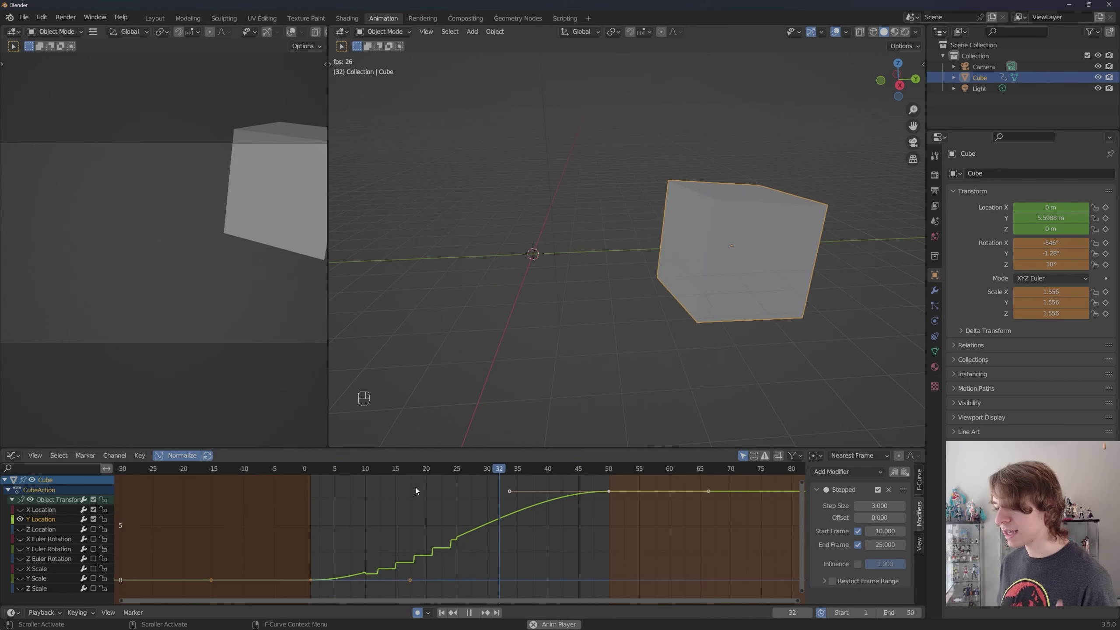
Enable the Stepped modifier's Influence, try lowering it to about 0.85, and return it to 1.000
click(858, 564)
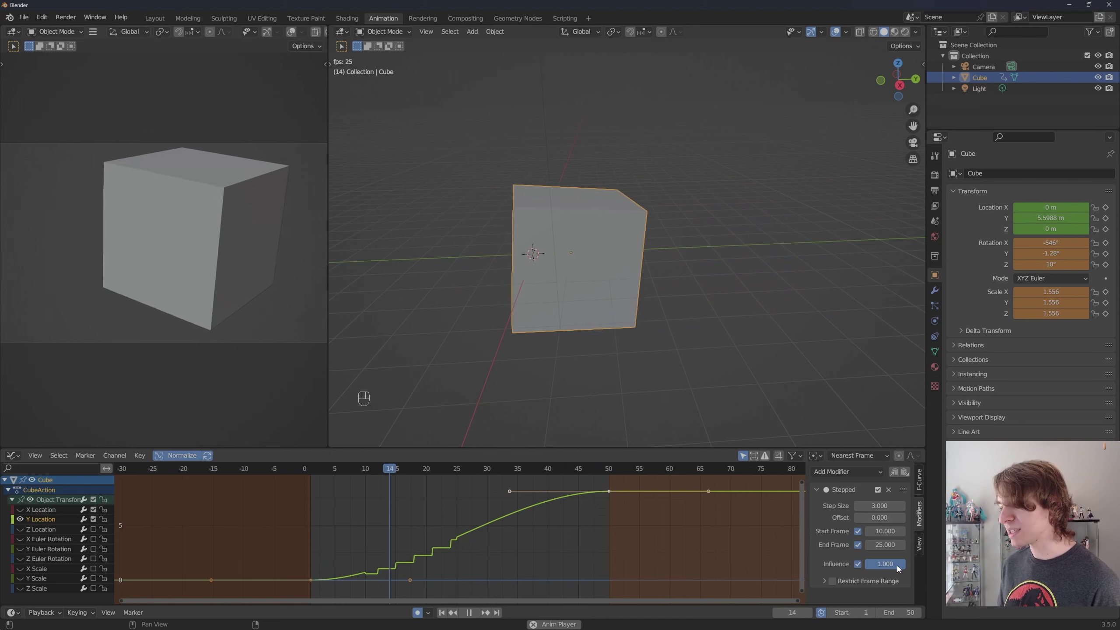
click(896, 566)
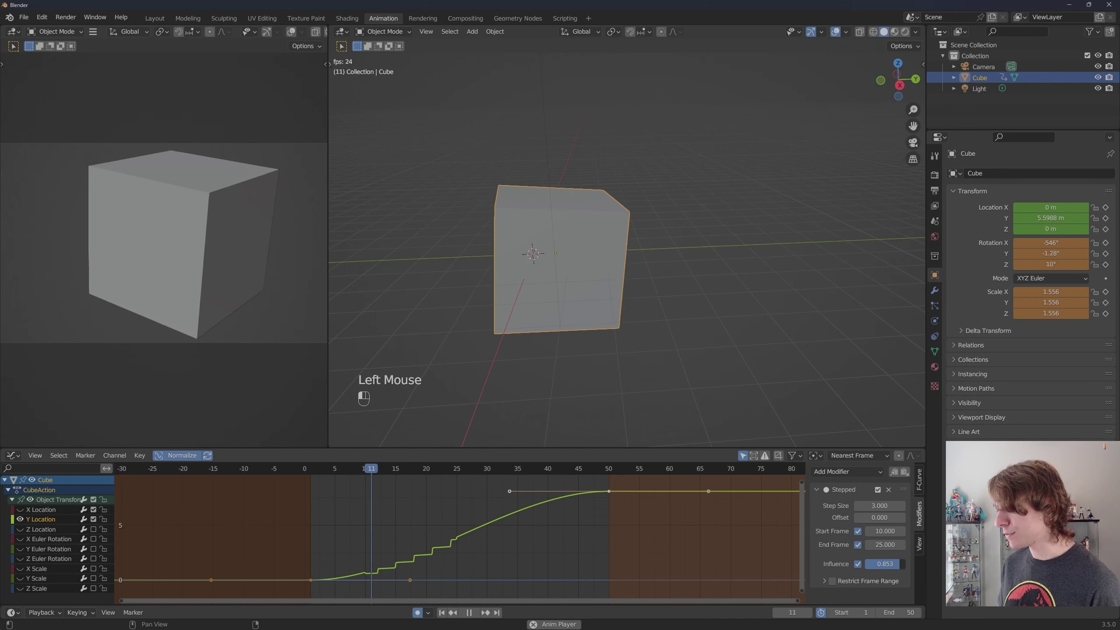
mouse_move(885, 564)
mouse_down()
mouse_move(900, 564)
mouse_move(864, 564)
mouse_move(891, 564)
mouse_up()
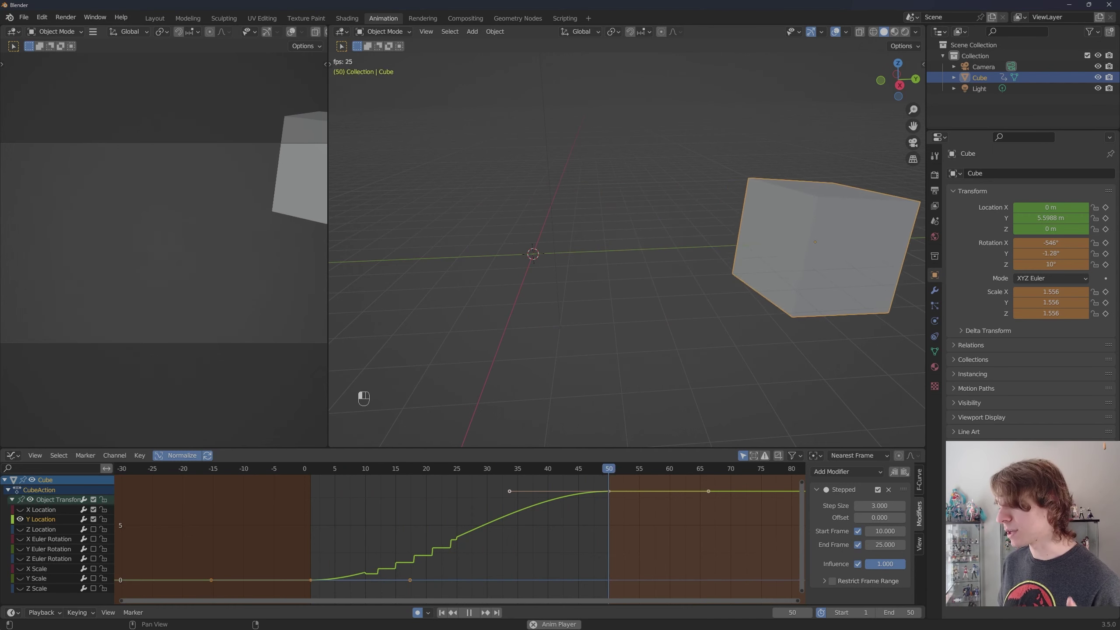
Enable Restrict Frame Range on the Stepped modifier and set its End Frame to 43
scroll(820, 571, down, 1)
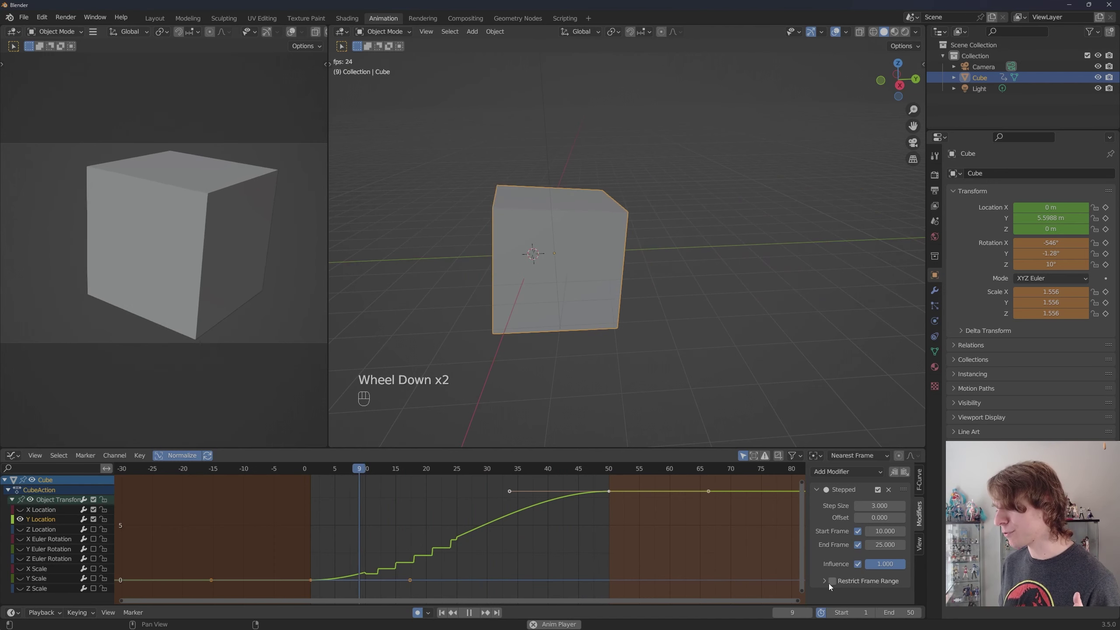
click(824, 581)
scroll(821, 578, down, 1)
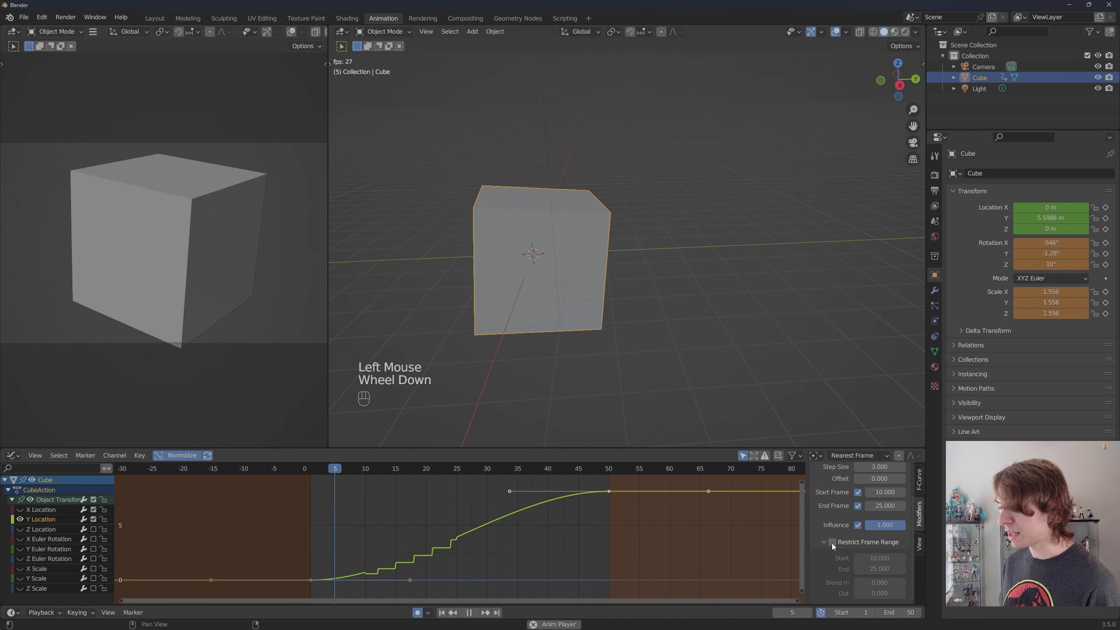
click(832, 542)
click(832, 542)
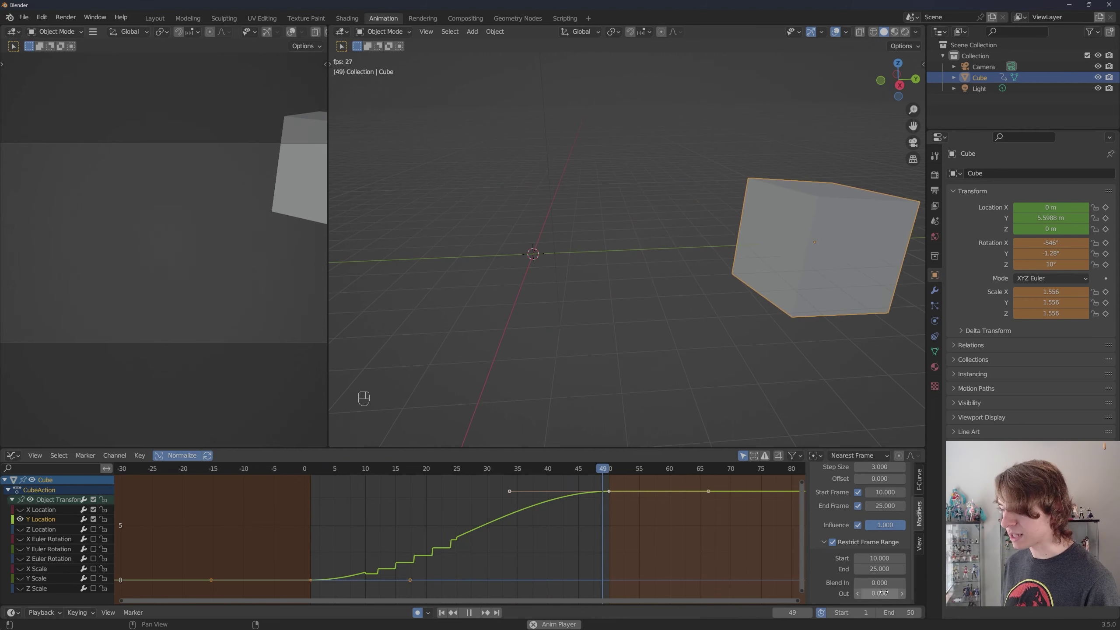
scroll(882, 574, up, 1)
drag(884, 523, 906, 523)
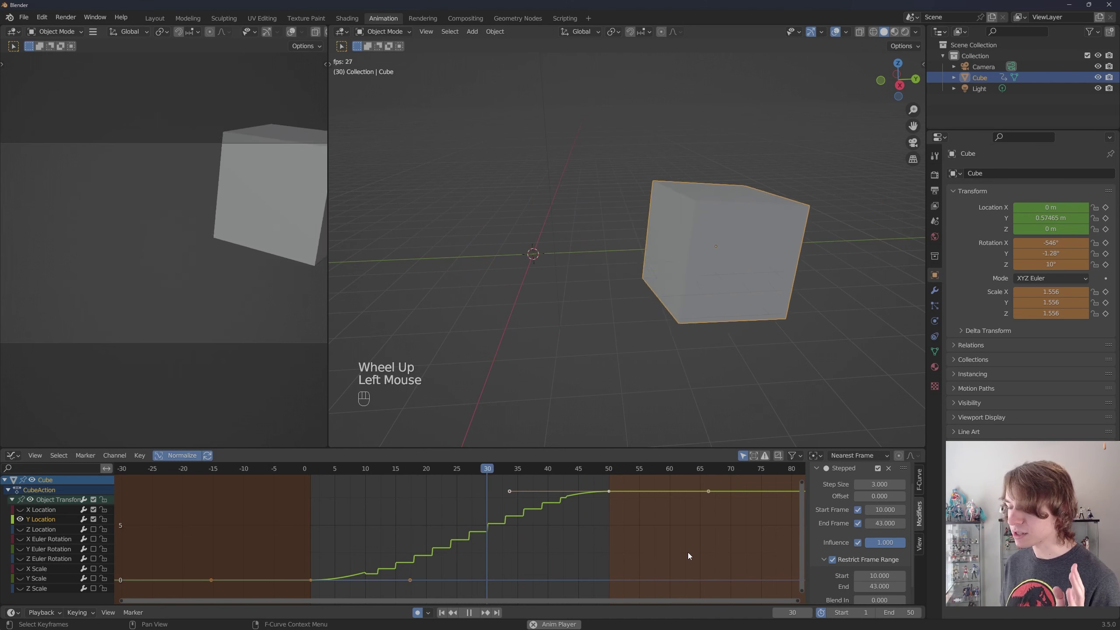
Set the Stepped modifier's Blend In to 16.5 and Blend Out to 11.8
scroll(861, 589, down, 1)
drag(861, 583, 914, 584)
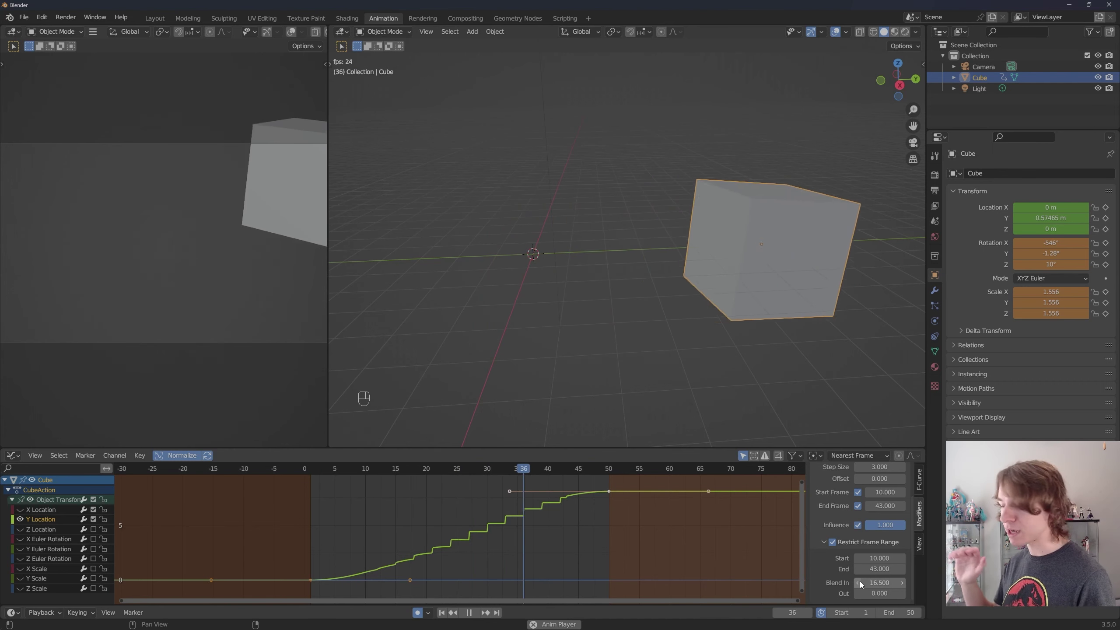
drag(859, 593, 879, 592)
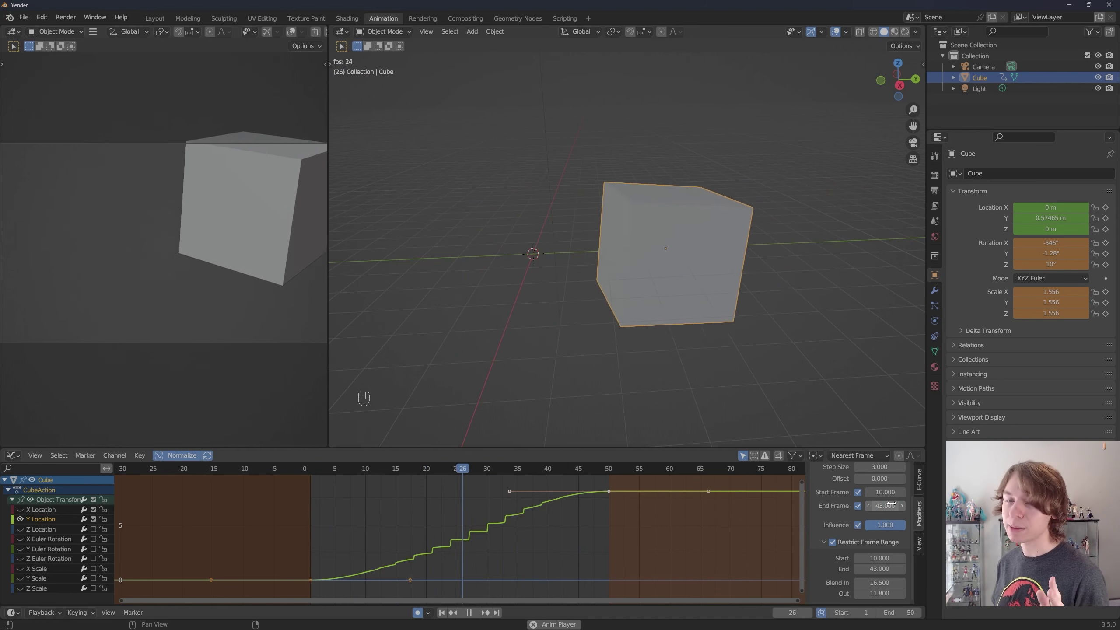
Disable, collapse and delete the Stepped modifier on the Y Location curve
scroll(838, 538, up, 2)
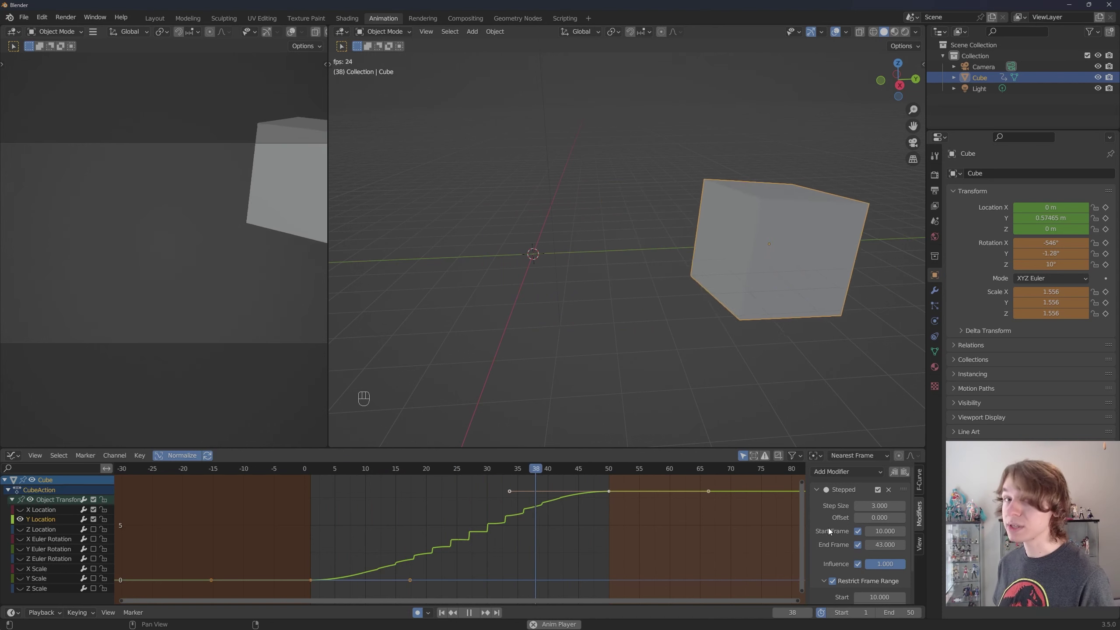
scroll(829, 527, down, 2)
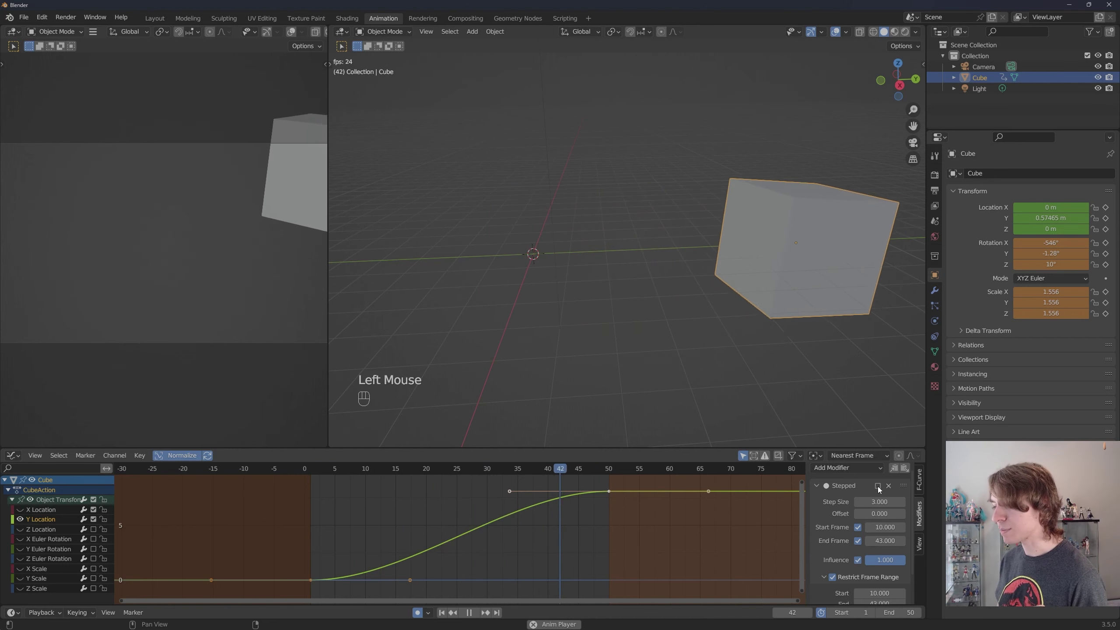
click(816, 487)
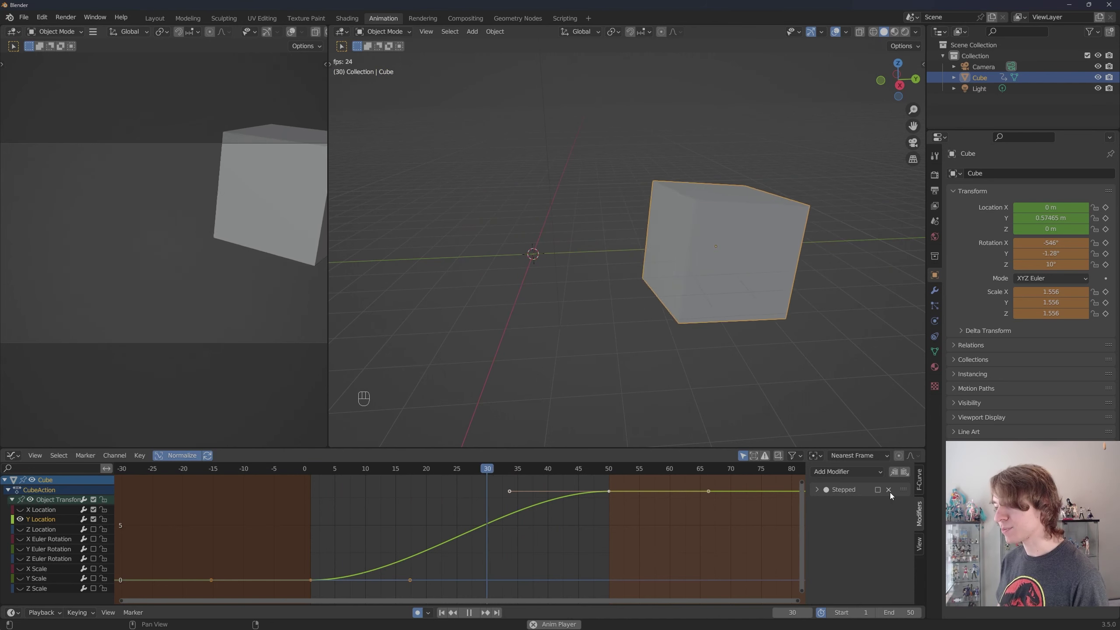
click(890, 491)
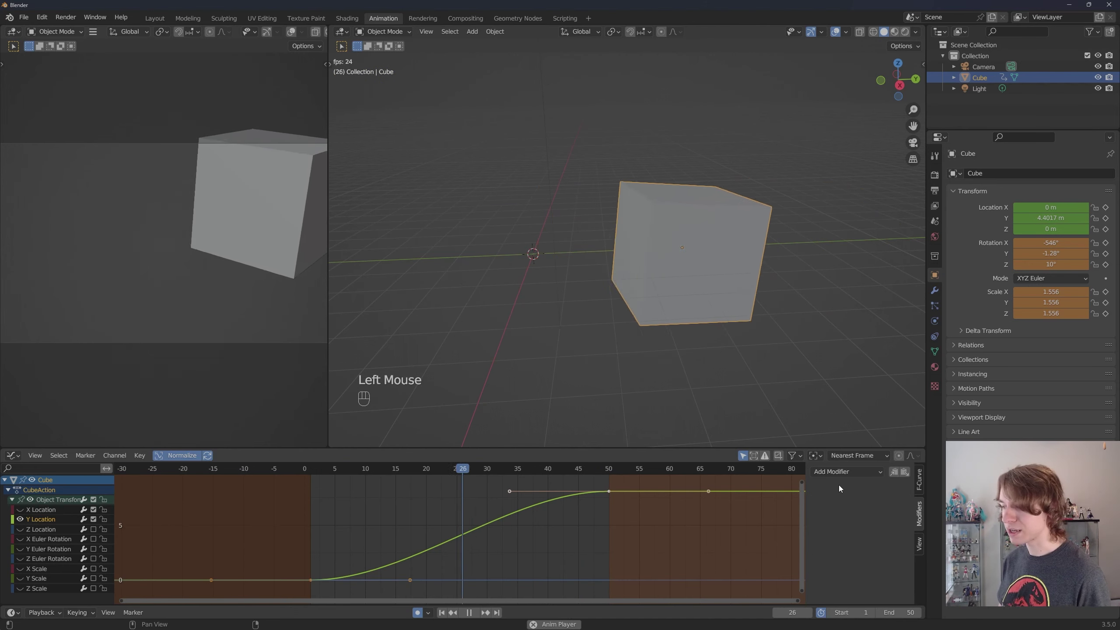
Add a Noise modifier to the Y Location curve and set its Scale to 0.9
click(858, 470)
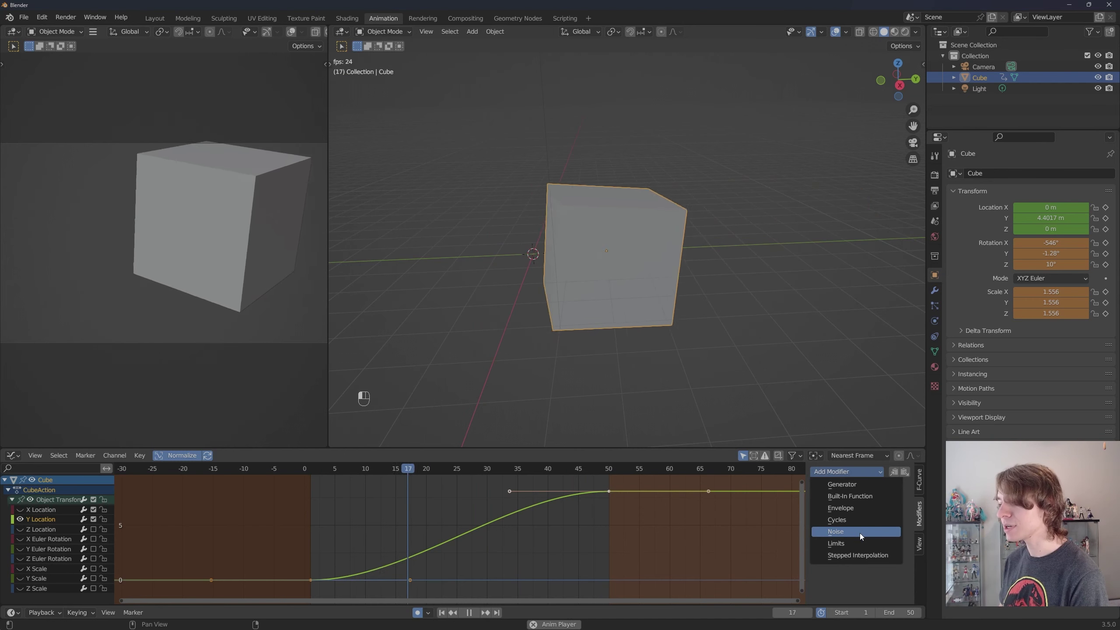
click(860, 533)
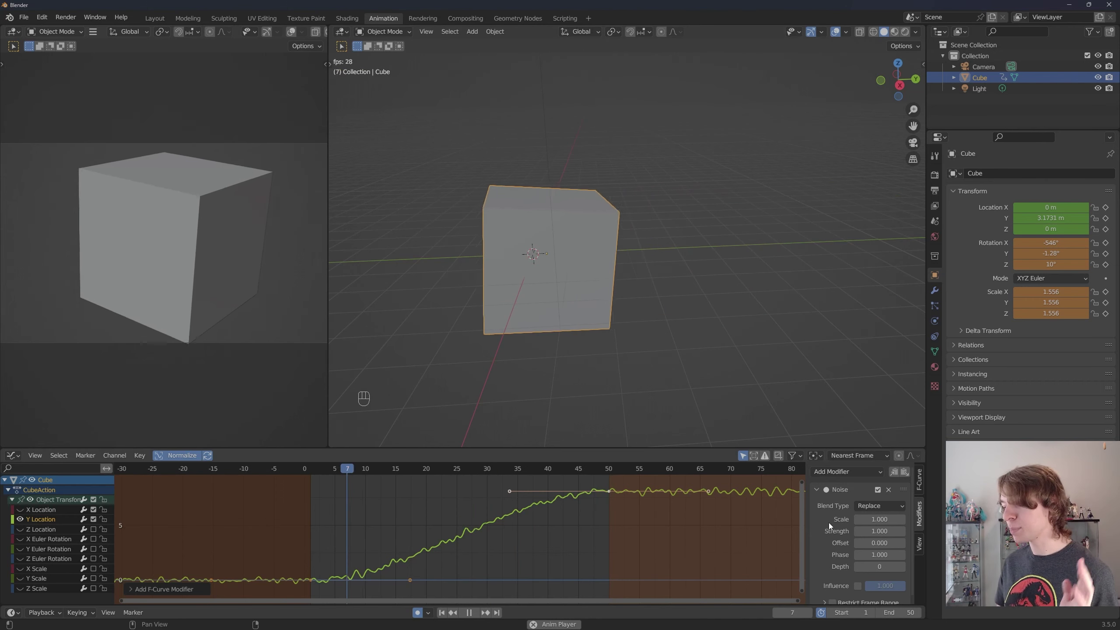
scroll(829, 523, down, 1)
scroll(836, 524, up, 1)
mouse_move(879, 519)
mouse_down()
mouse_move(904, 519)
mouse_move(869, 520)
mouse_up()
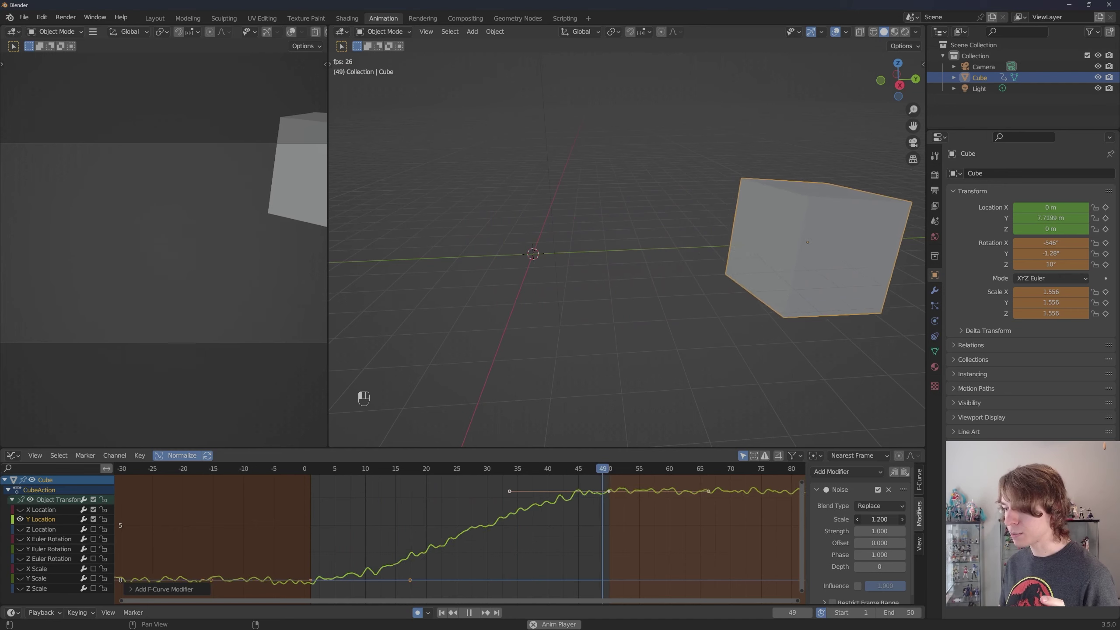
drag(880, 519, 851, 519)
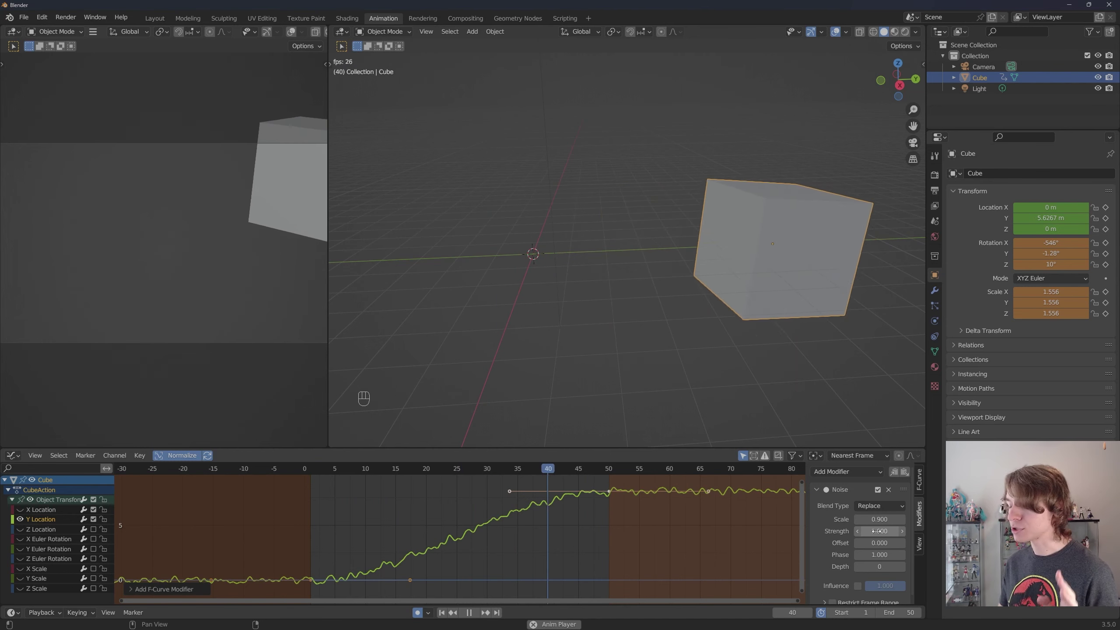
Try Noise Strength values of 8.9 and 0.5, and settle on 1.7
drag(877, 531, 904, 531)
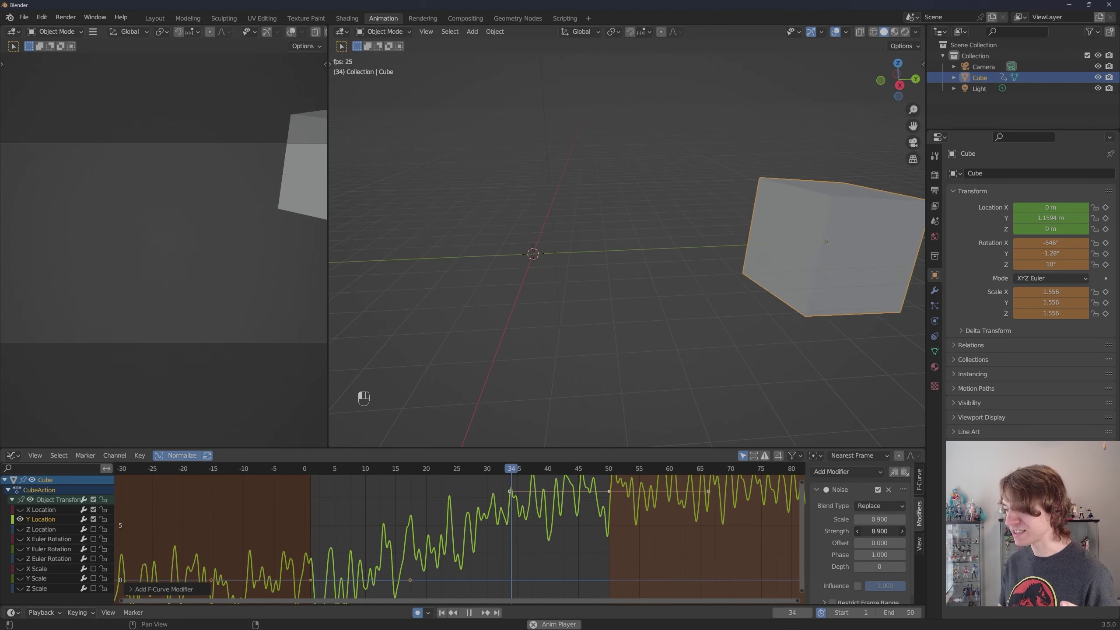
drag(904, 531, 877, 531)
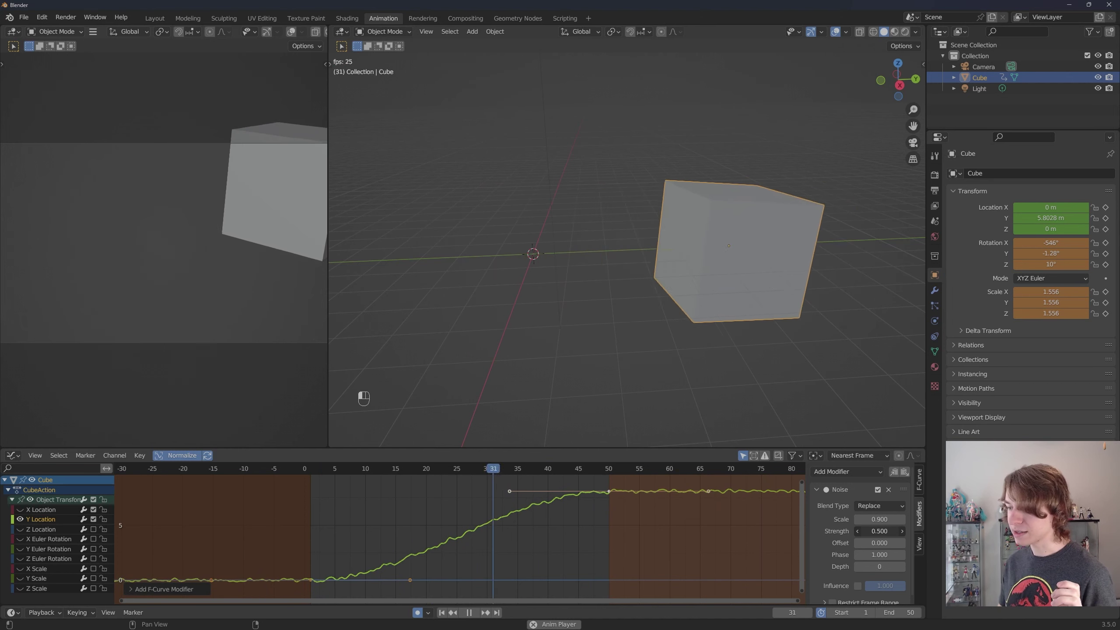
mouse_move(880, 531)
mouse_down()
mouse_move(908, 542)
mouse_move(856, 542)
mouse_move(898, 543)
mouse_move(862, 555)
mouse_move(888, 542)
mouse_move(879, 530)
mouse_up()
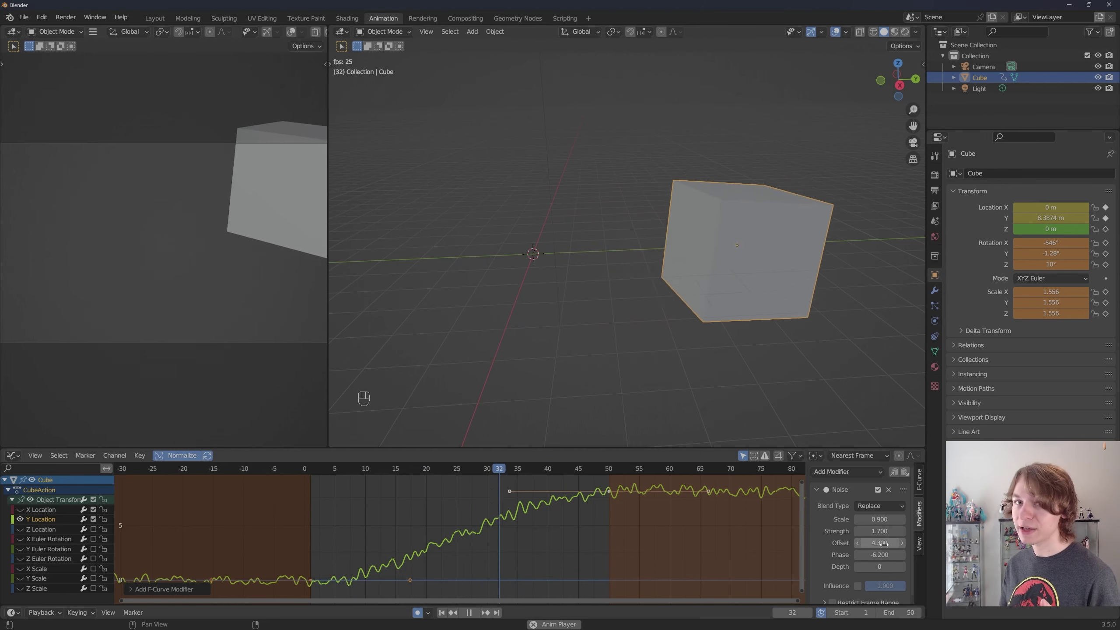
Reset the Noise modifier's Offset and Phase to 0, and try a higher Depth before resetting it to 0
key(BackSpace)
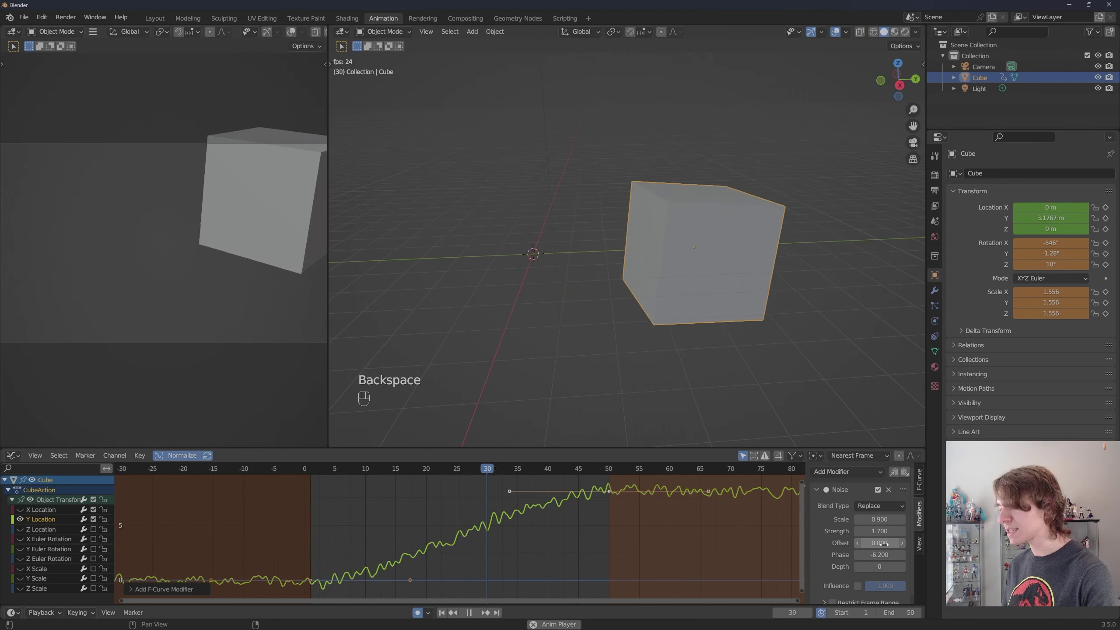
key(BackSpace)
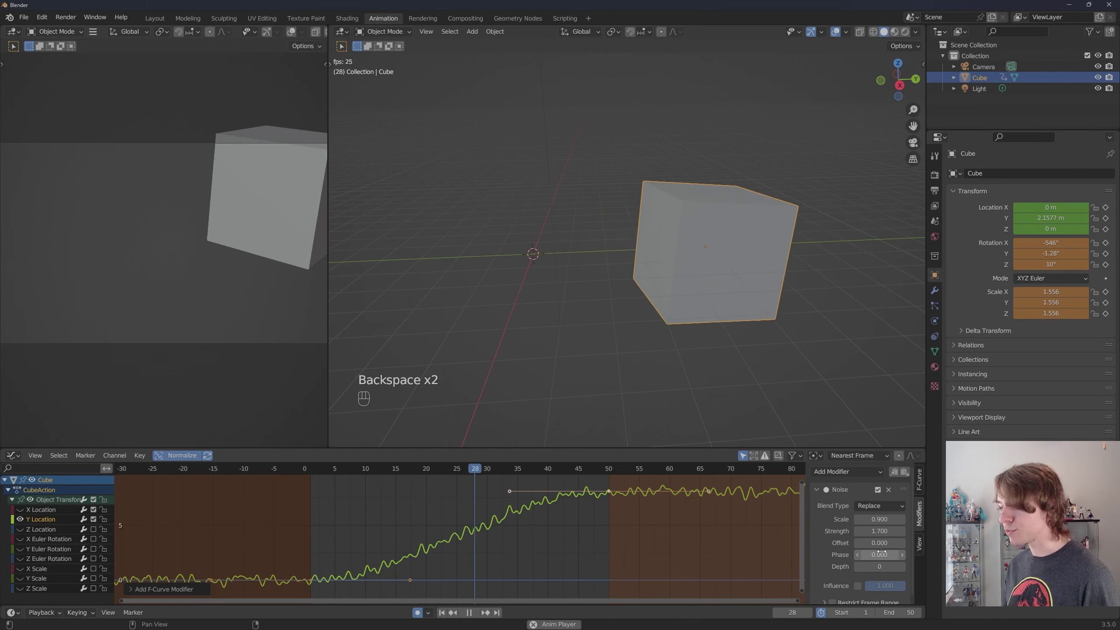
scroll(879, 554, down, 2)
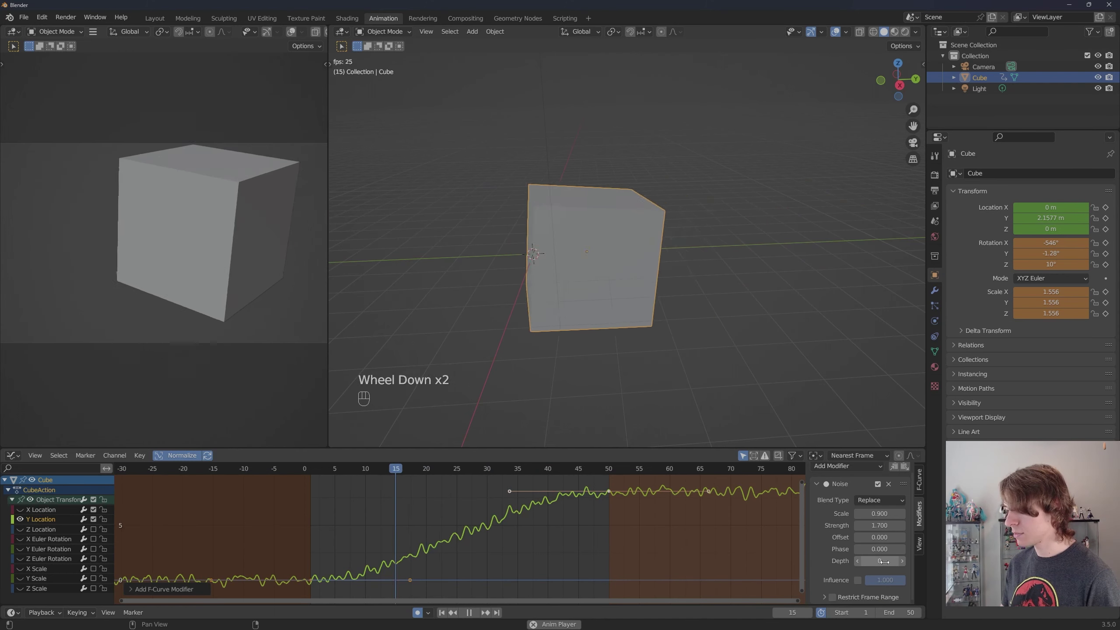
drag(879, 561, 940, 560)
key(BackSpace)
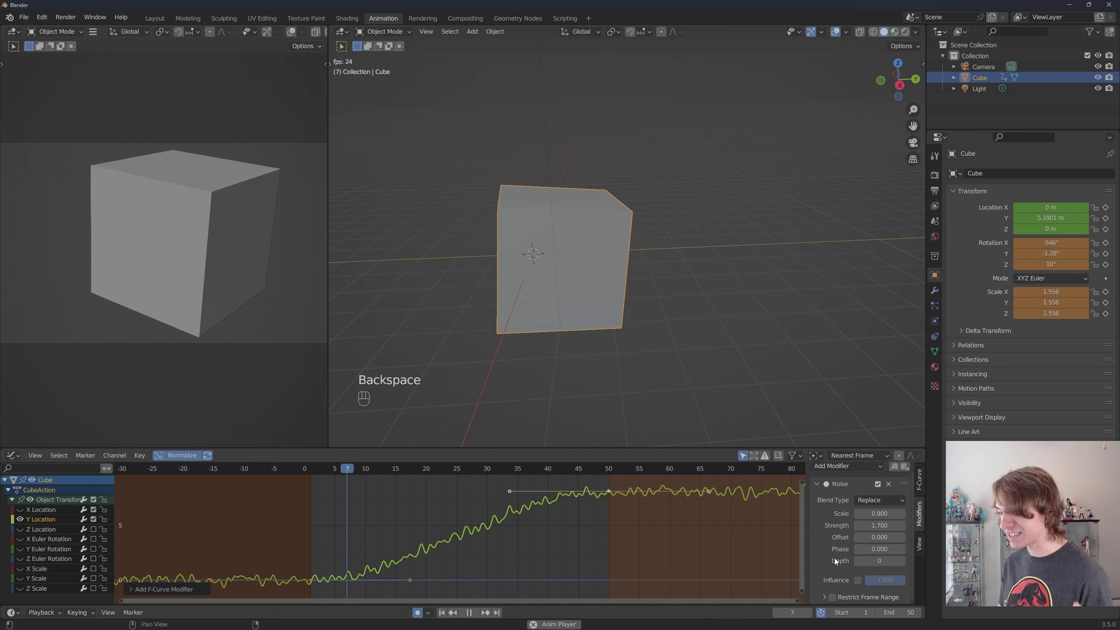
Enable the Noise modifier's Influence, try adjusting it, return it to 1.000 and disable it
scroll(834, 558, down, 3)
click(857, 580)
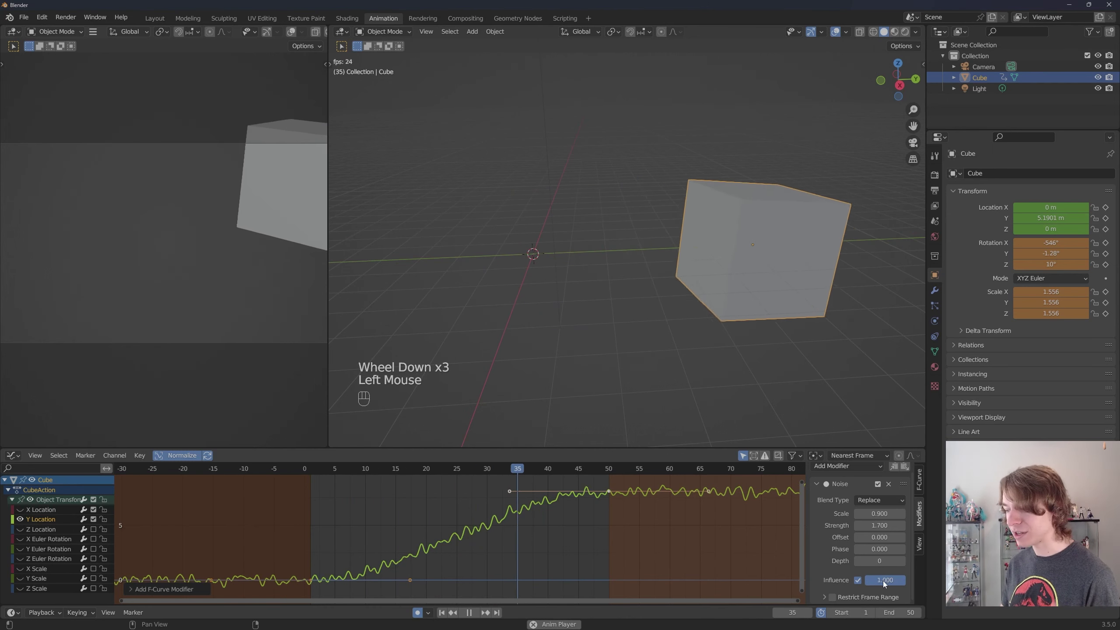
mouse_move(886, 581)
mouse_down()
mouse_move(859, 581)
mouse_move(907, 581)
mouse_up()
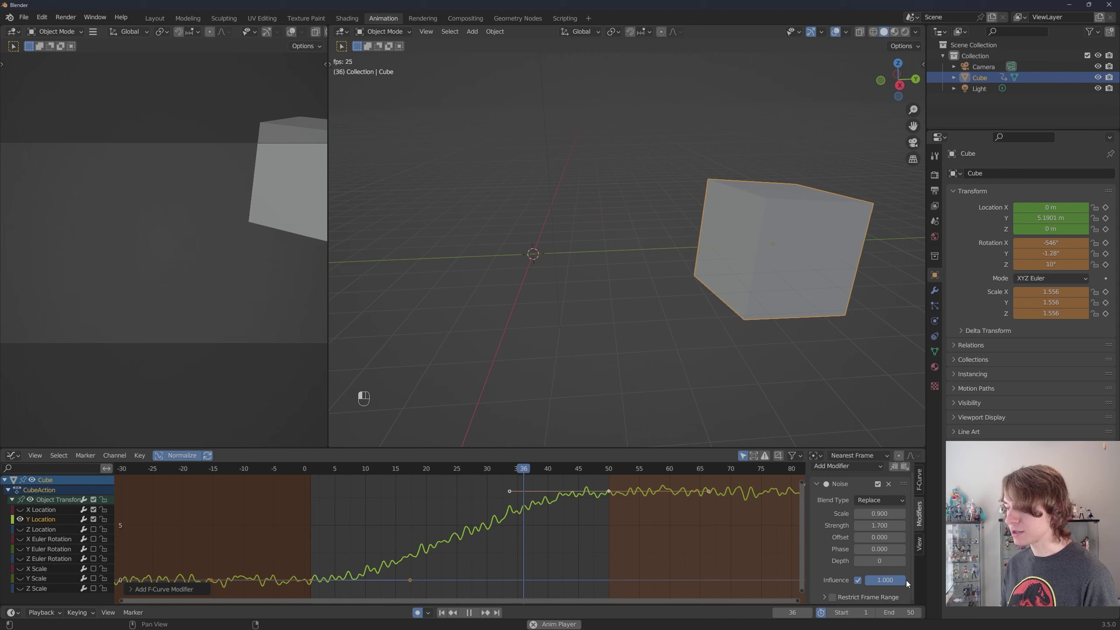
click(857, 581)
Restrict the Noise modifier's frame range to Start 4 and End 40 with a Blend In of 8.6
scroll(839, 587, down, 2)
click(840, 593)
scroll(831, 584, down, 1)
click(833, 544)
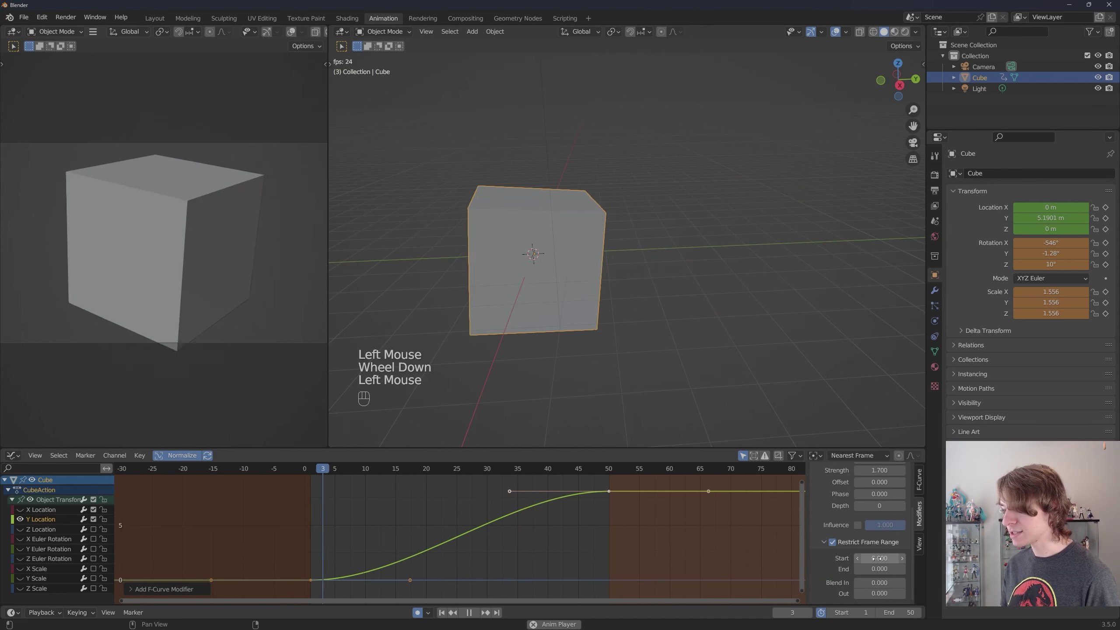
drag(880, 558, 895, 558)
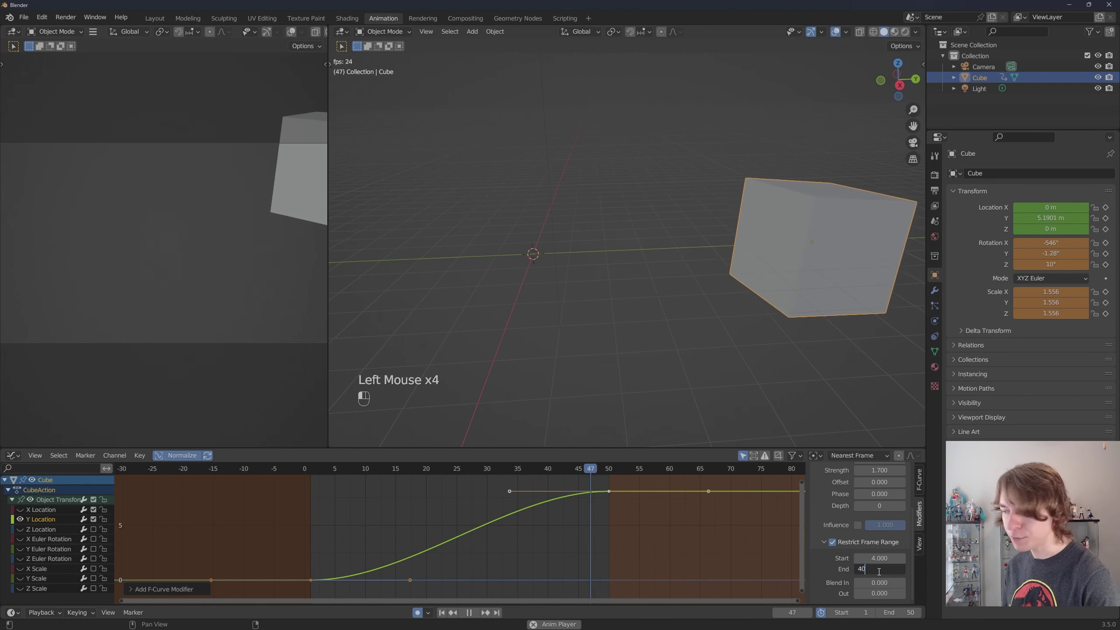
key(Return)
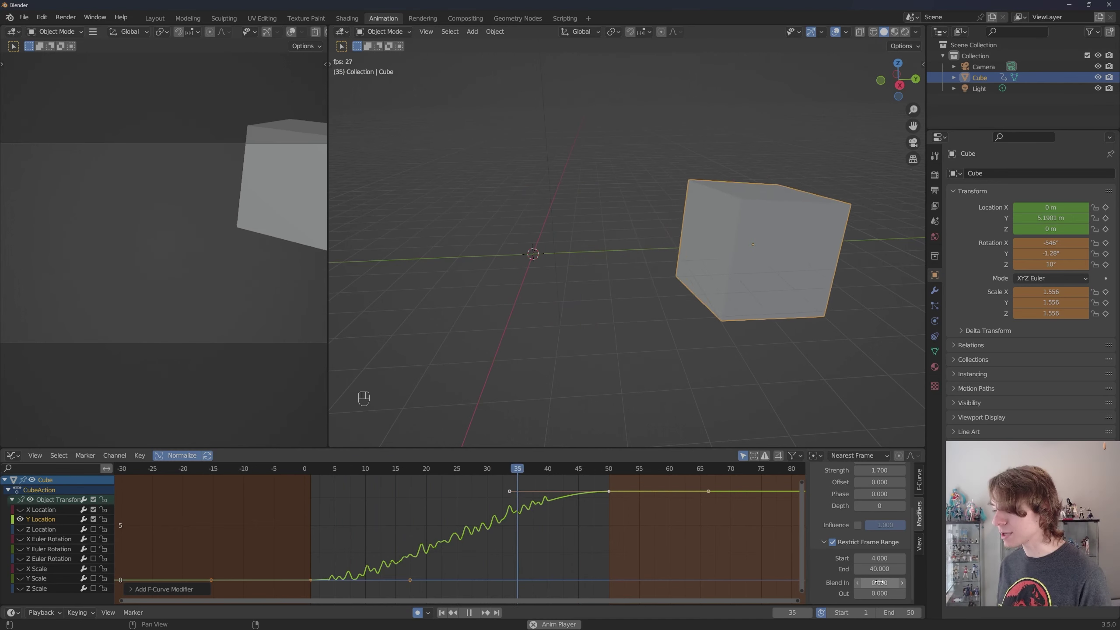
drag(879, 582, 903, 582)
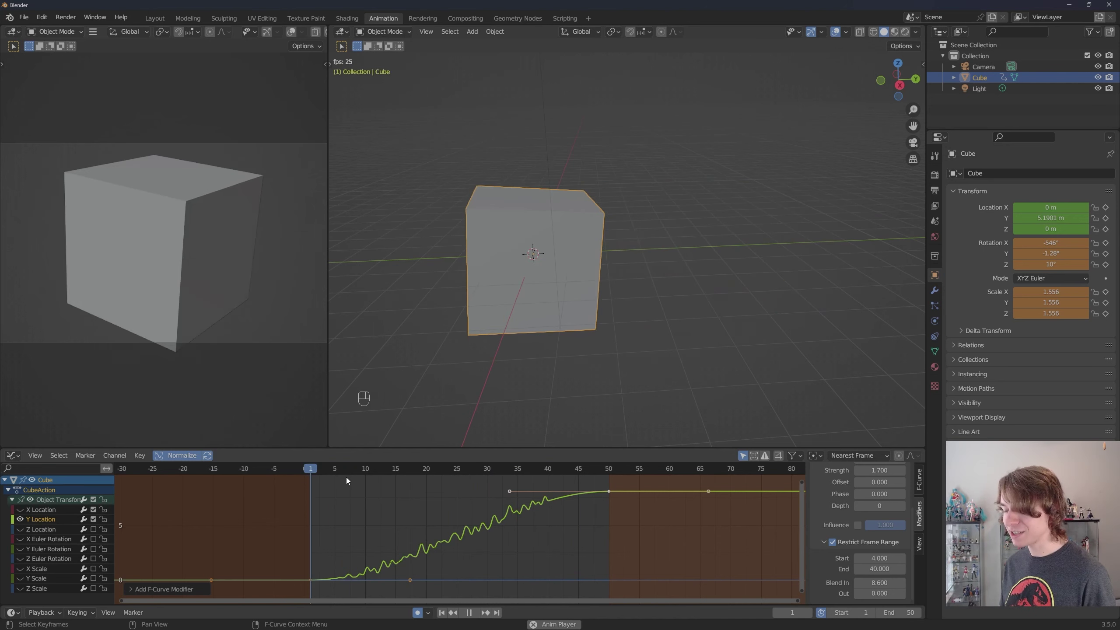
Set the Noise modifier's Blend Out to 11.7, and remove the modifier from the Y Location curve
drag(879, 593, 902, 593)
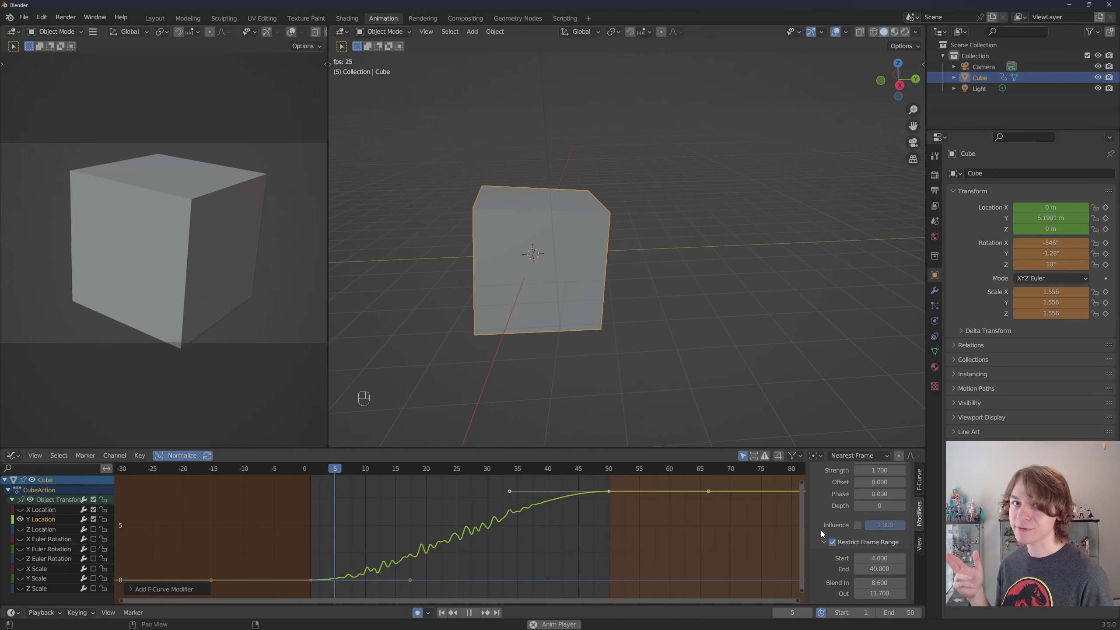
scroll(887, 493, up, 2)
click(889, 488)
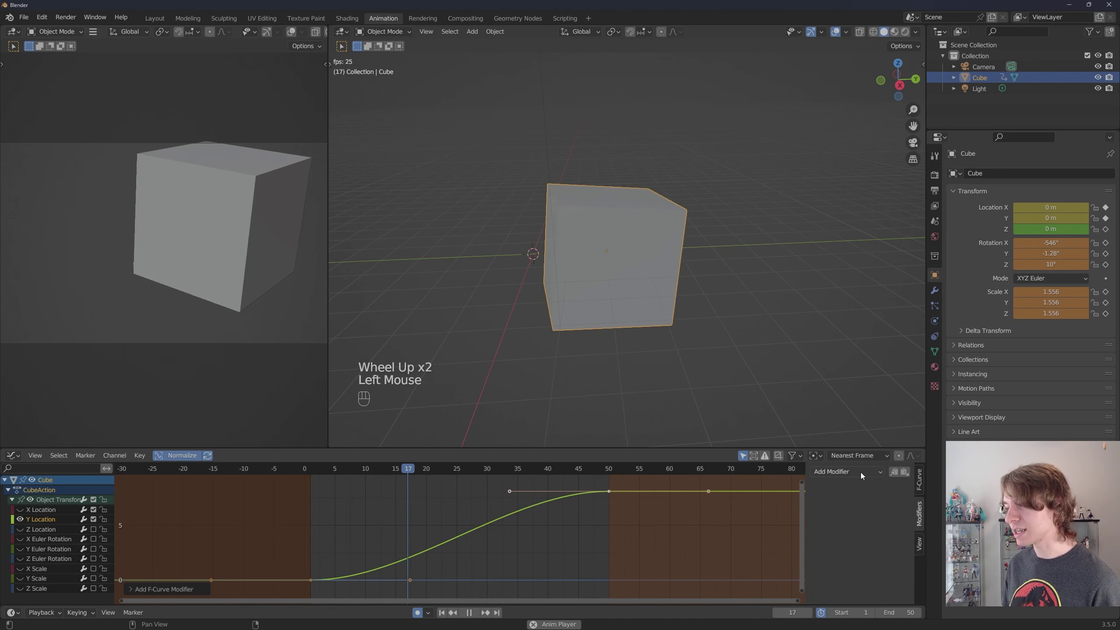
Add a Cycles modifier to the Y Location curve and stop the playback
click(861, 473)
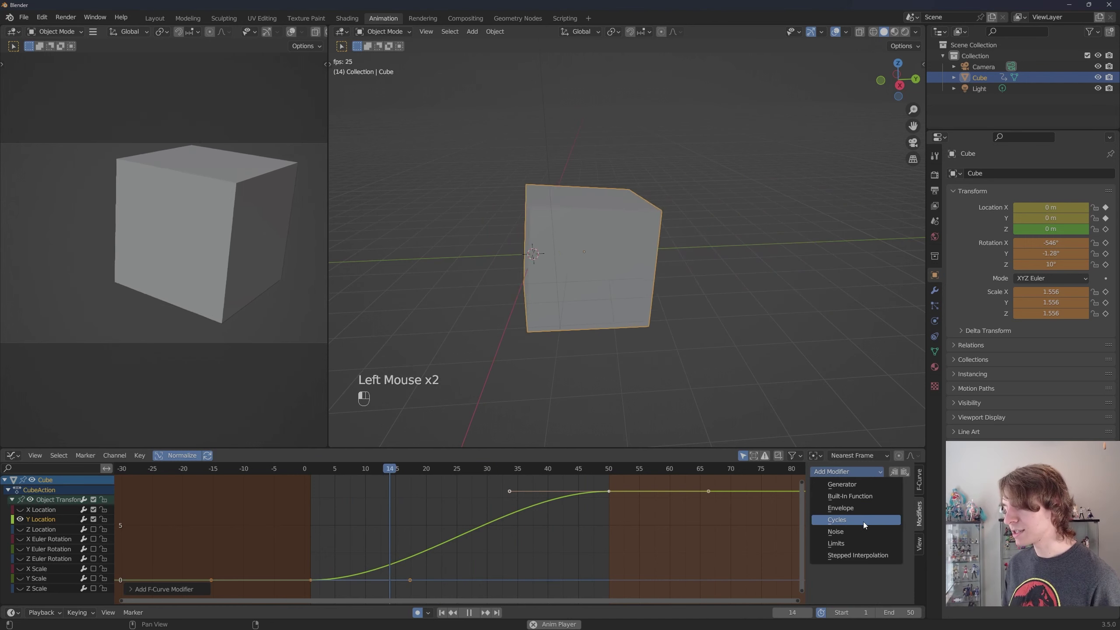
click(863, 521)
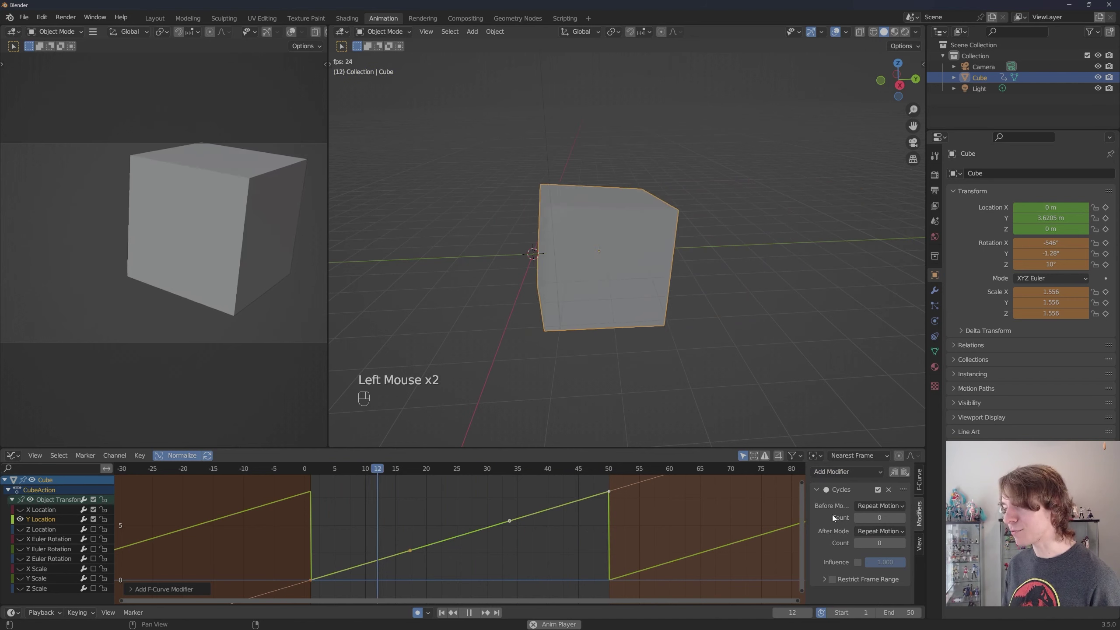
scroll(650, 521, down, 5)
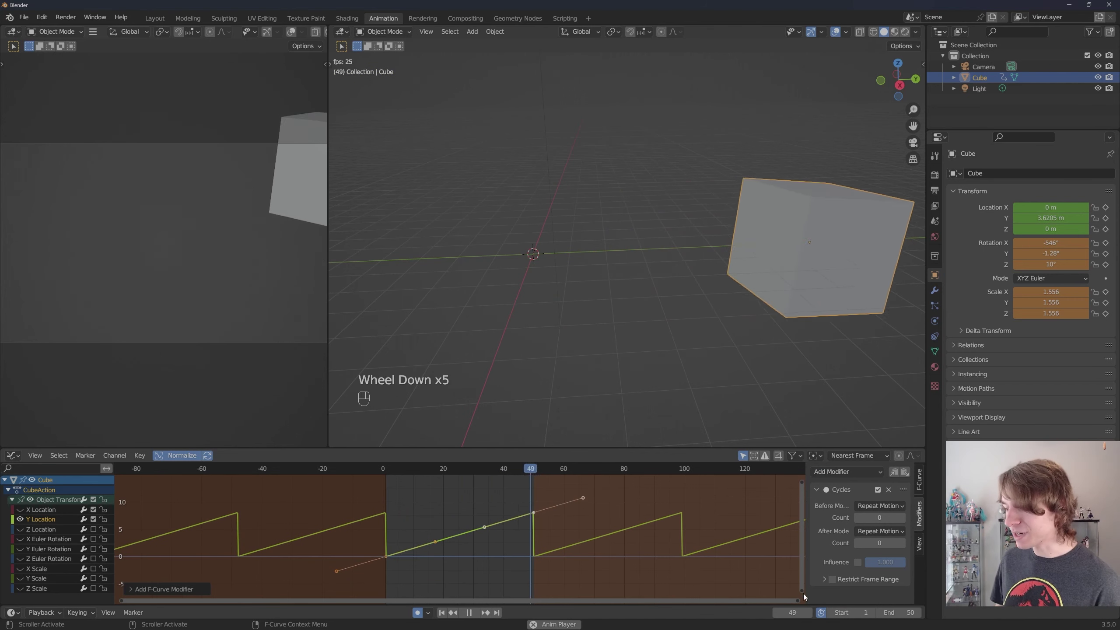
key(space)
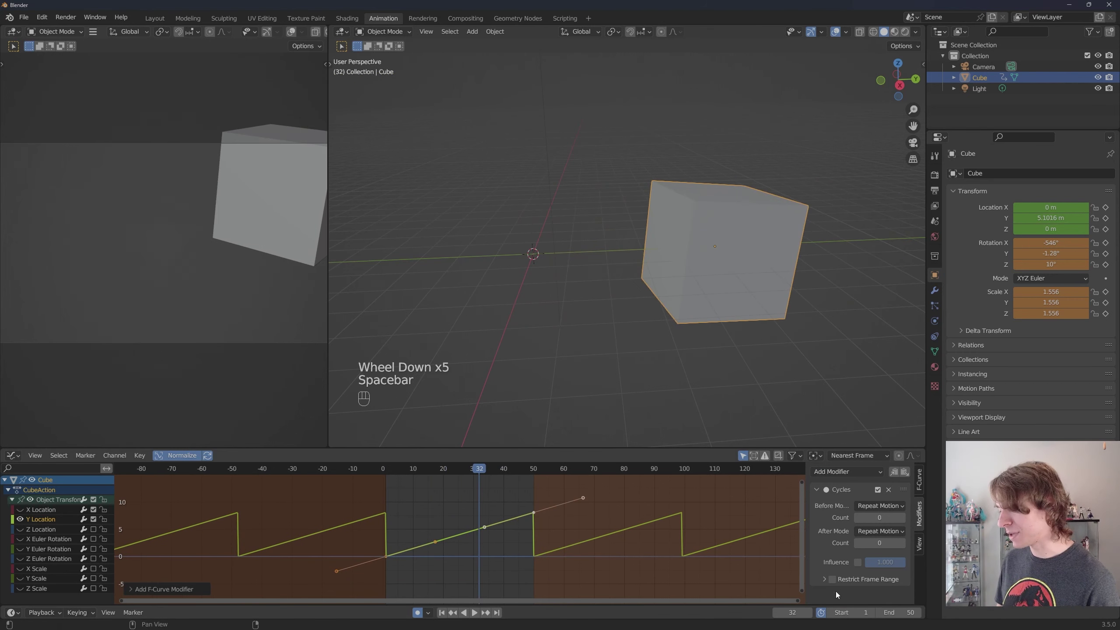
Disable the Cycles modifier and turn off the preview range, framing the whole Y Location curve
click(877, 490)
scroll(558, 566, up, 3)
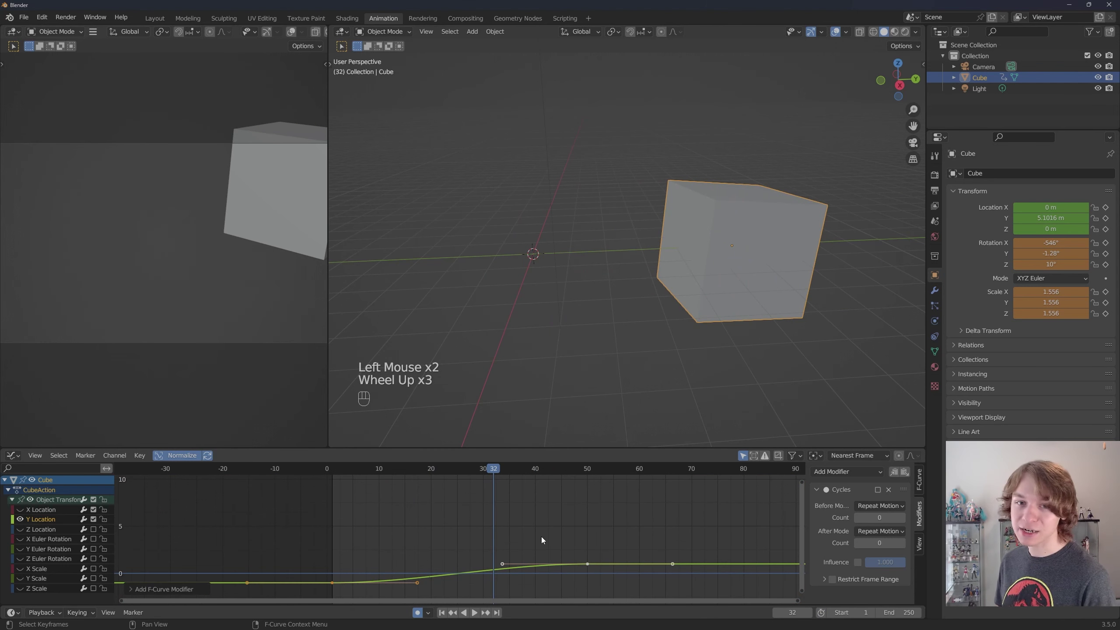
scroll(542, 539, down, 2)
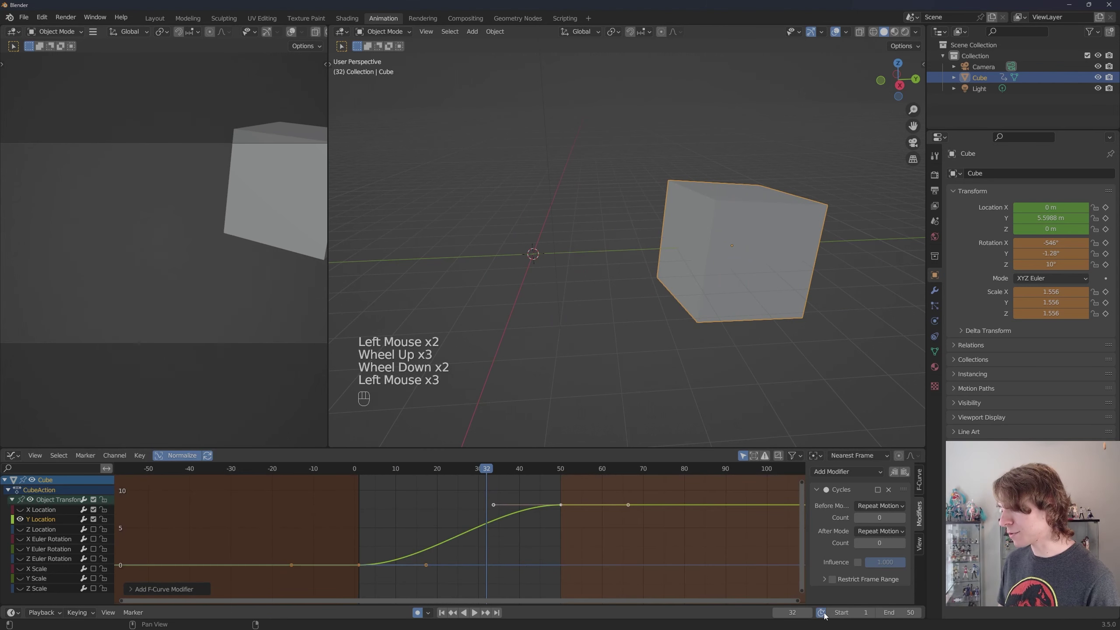
middle_drag(640, 556, 608, 518)
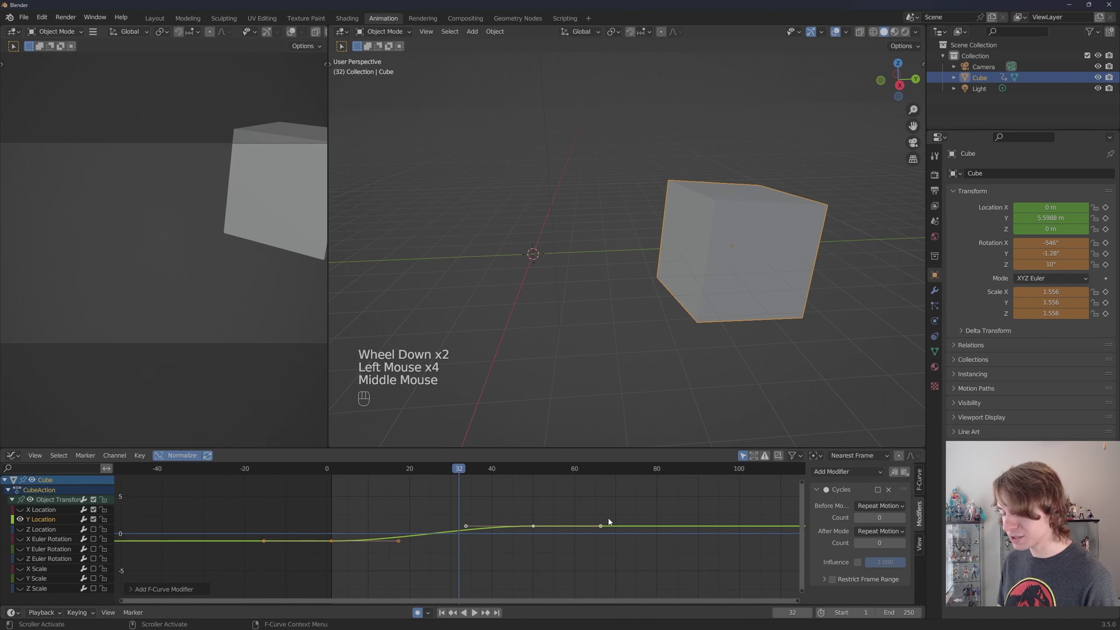
key(Home)
scroll(574, 535, down, 2)
scroll(574, 535, down, 4)
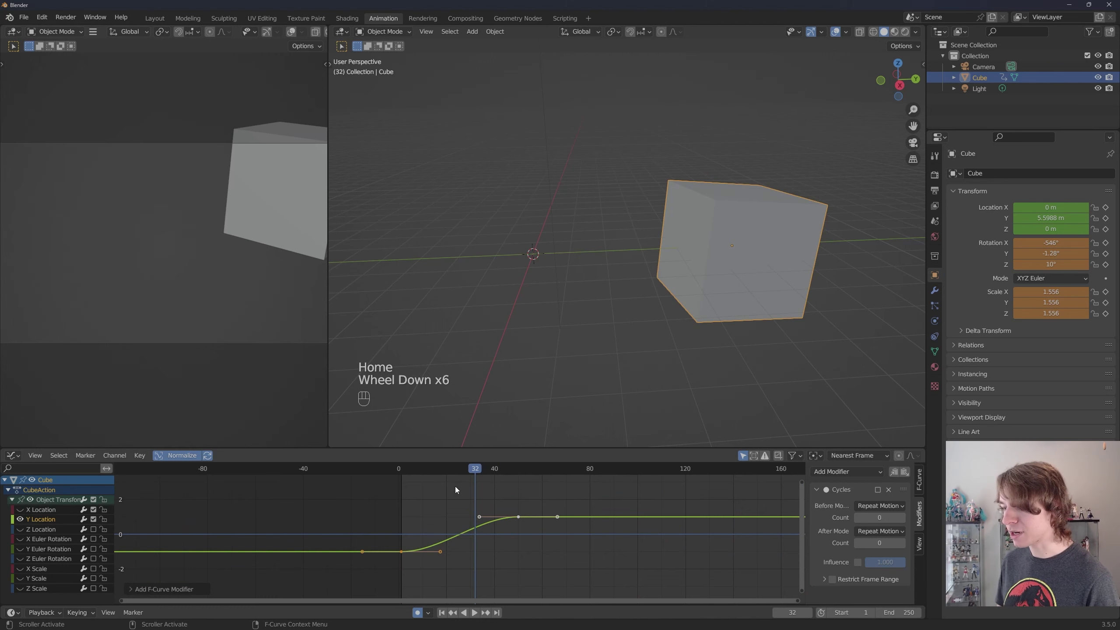
Play the animation from frame 1 with the Cycles modifier disabled
drag(430, 469, 403, 469)
middle_drag(585, 529, 509, 520)
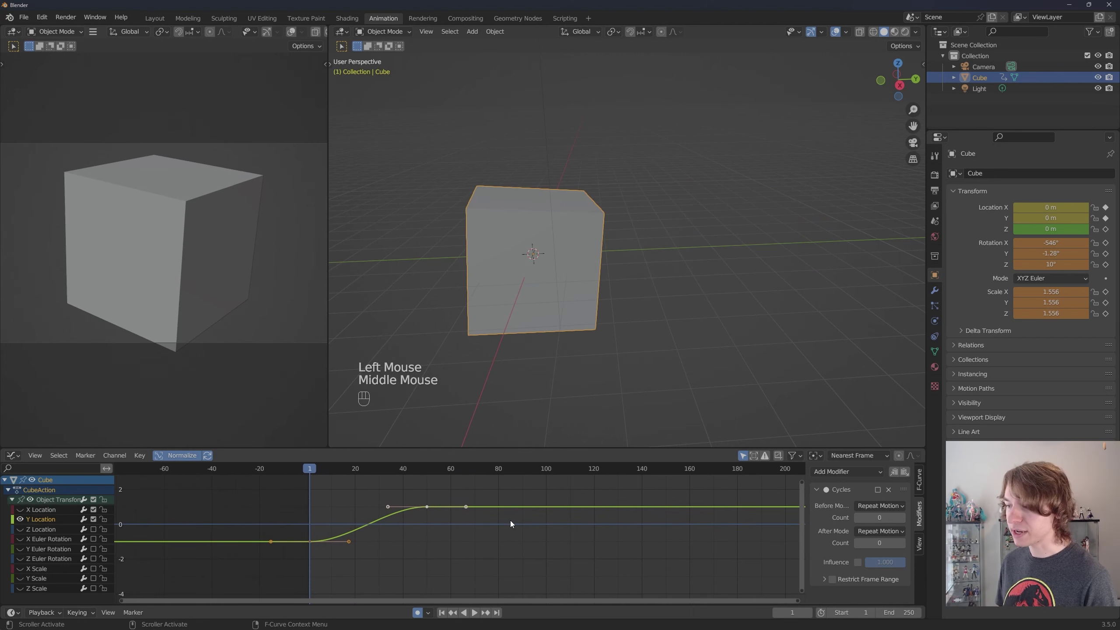
key(space)
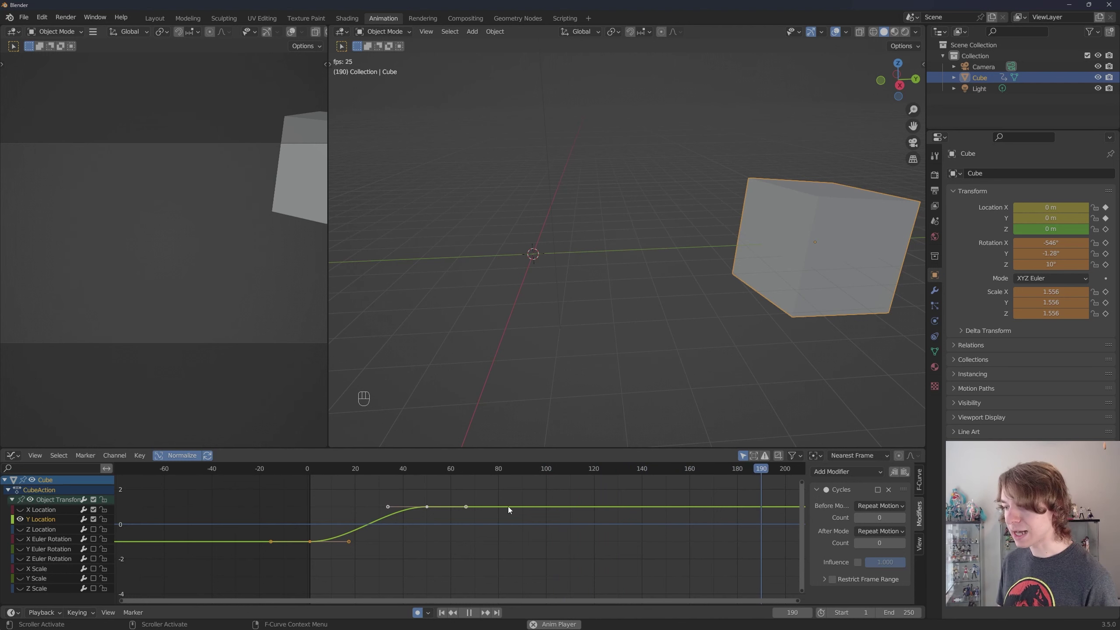
scroll(507, 506, down, 2)
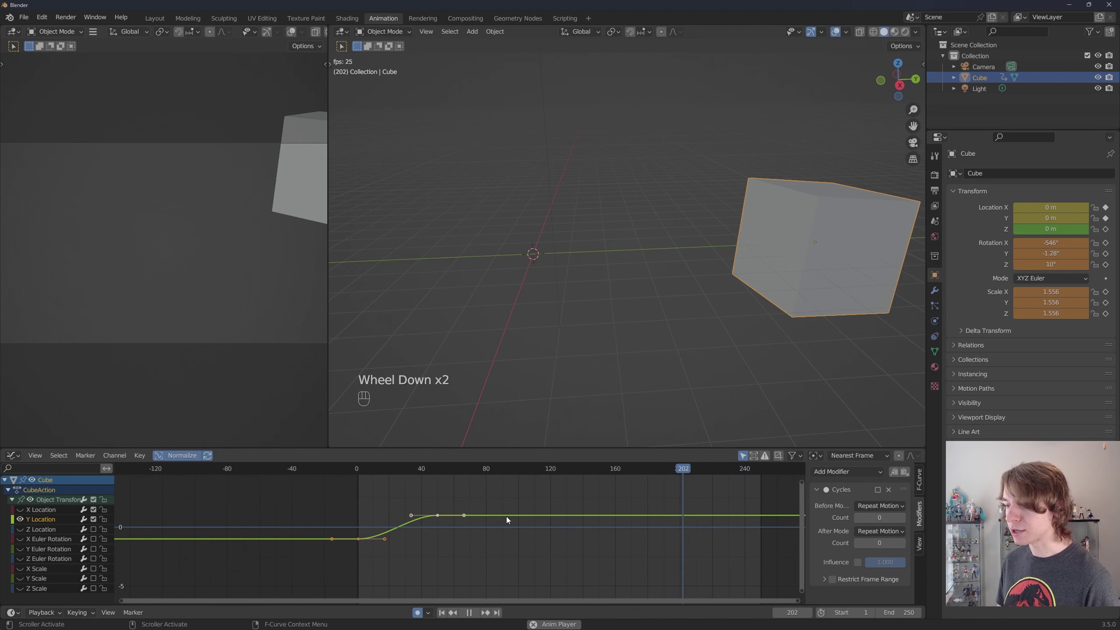
Re-enable the Cycles modifier on the Y Location curve, watch the playback and stop it
click(877, 490)
scroll(453, 488, up, 2)
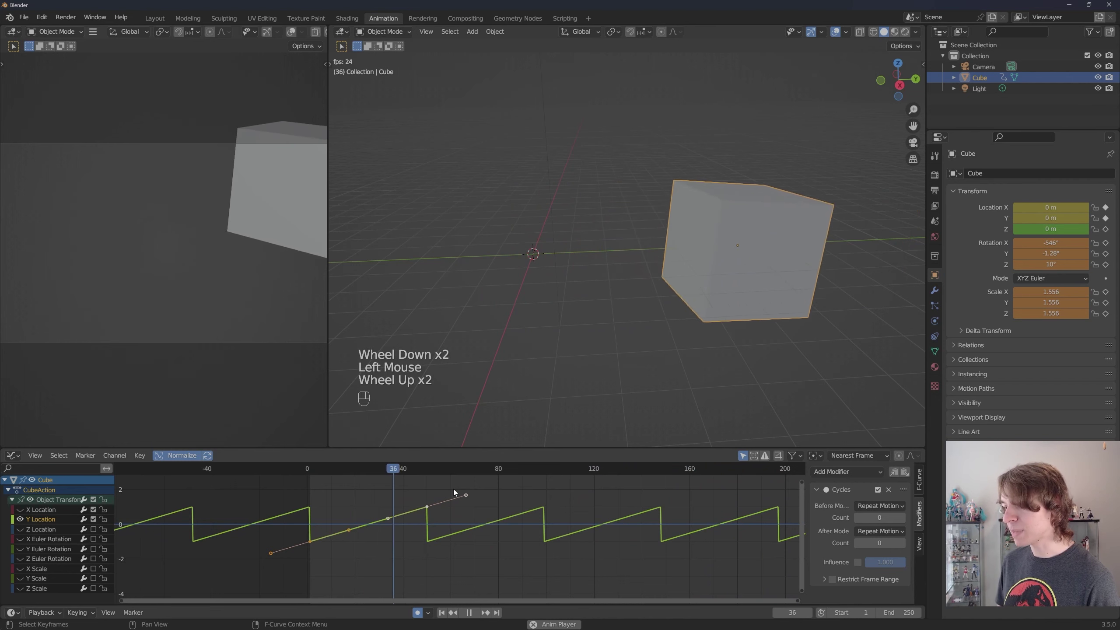
click(444, 542)
scroll(443, 537, up, 2)
key(space)
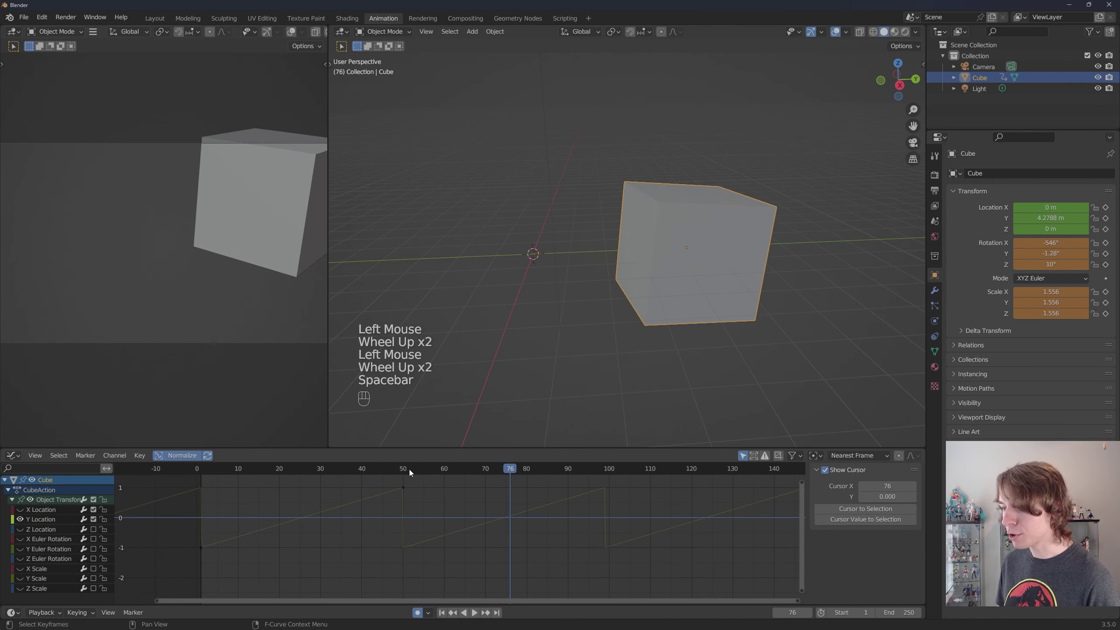
Compare the cube's position at frames 50 and 51, where the cycle restarts
click(403, 468)
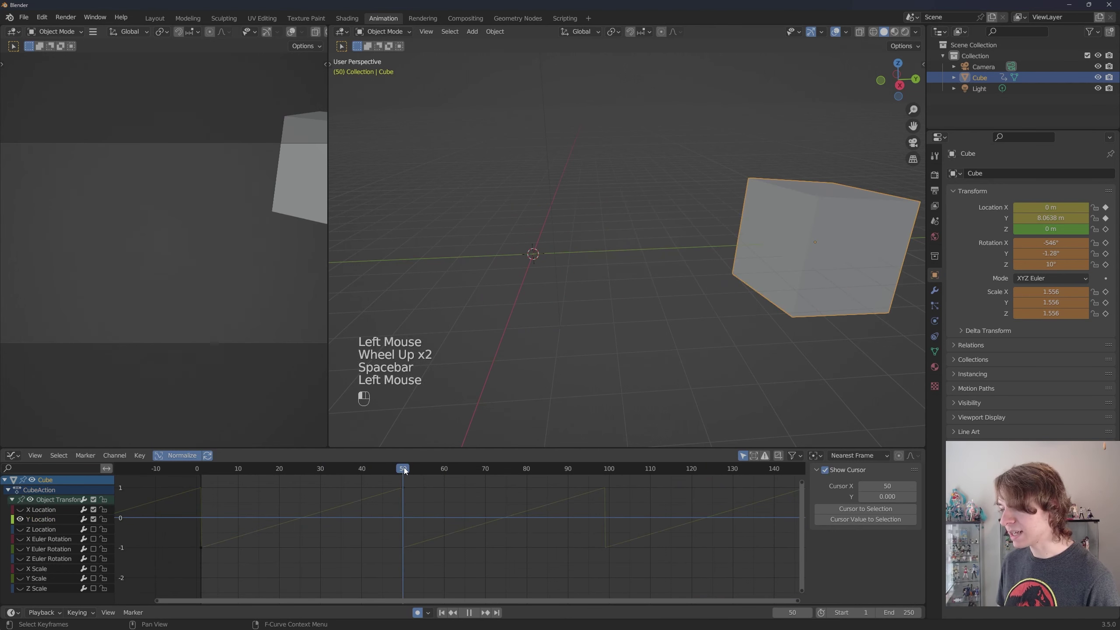
drag(403, 467, 406, 468)
scroll(362, 532, down, 2)
scroll(361, 537, up, 1)
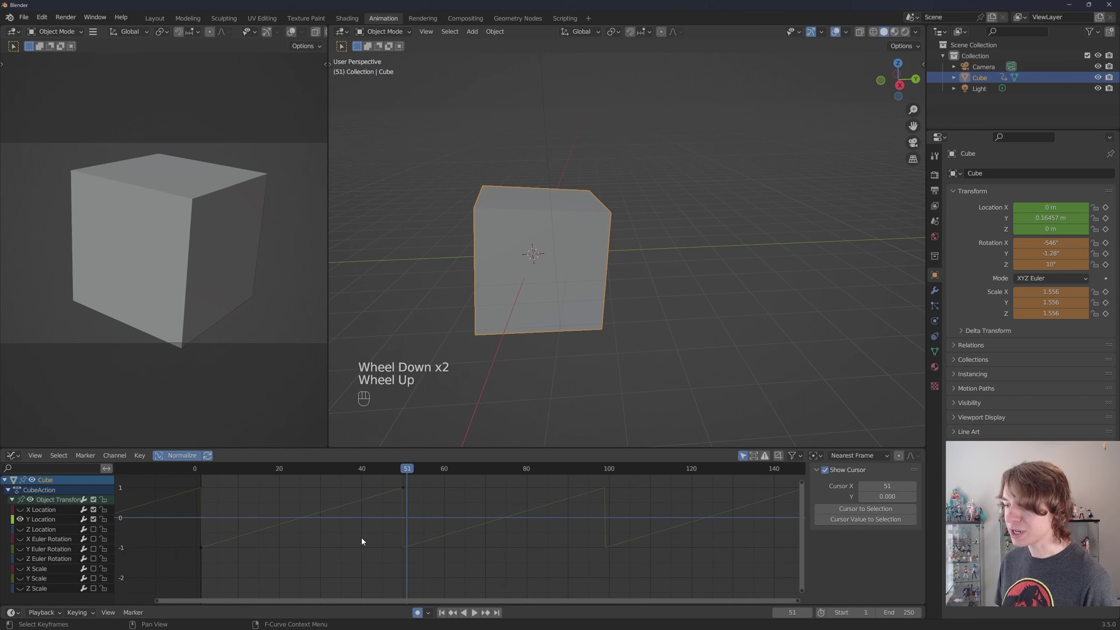
Play the animation from frame 51 through the repeated cycles and stop it
scroll(321, 557, down, 2)
key(space)
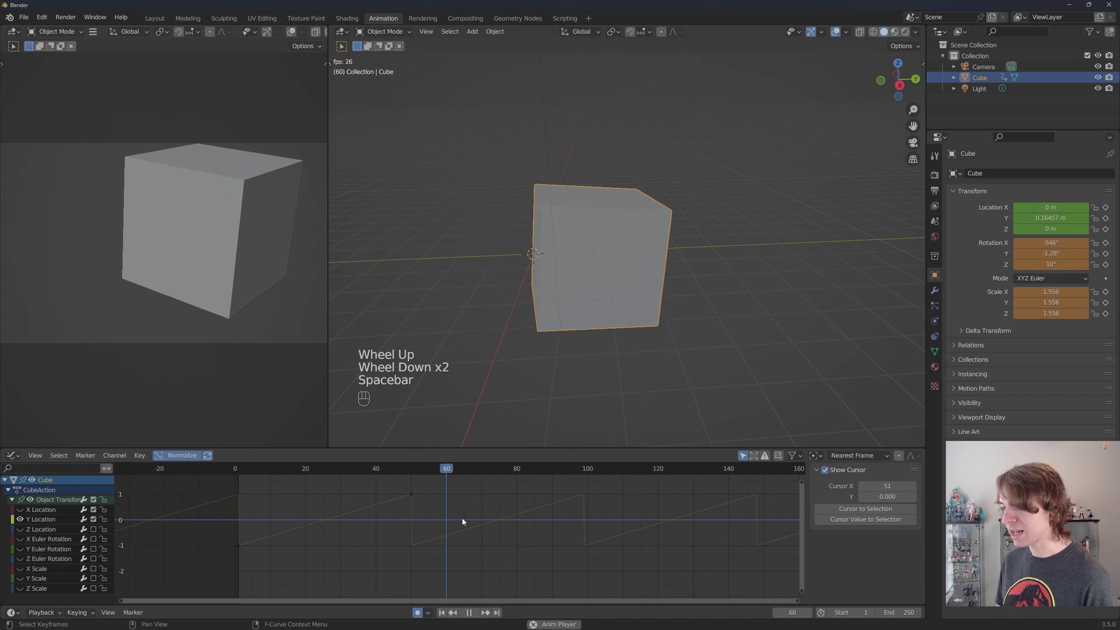
scroll(476, 518, down, 2)
scroll(504, 520, up, 2)
scroll(509, 519, down, 2)
scroll(508, 519, up, 2)
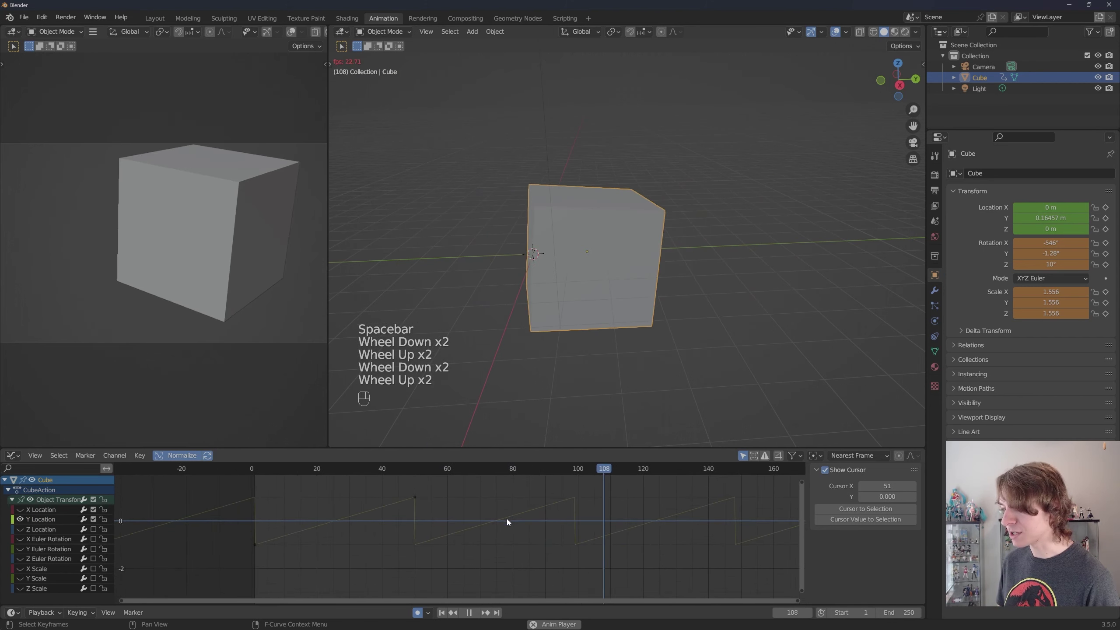
key(space)
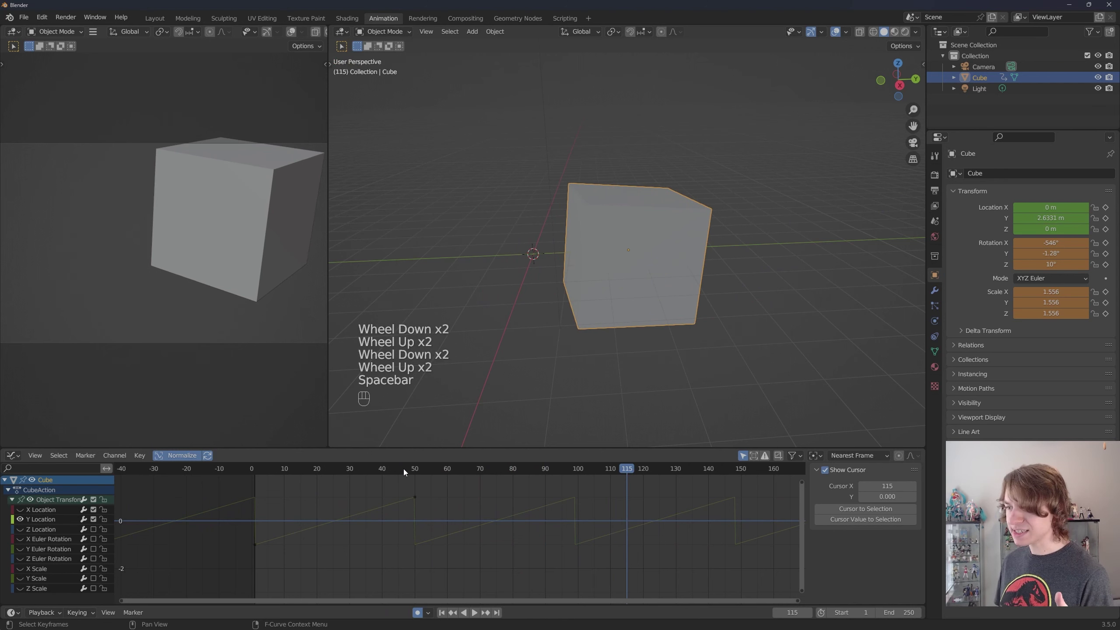
Try pasting a copy of the Y Location keyframe from frame 1 at frame 55, and undo it
click(420, 470)
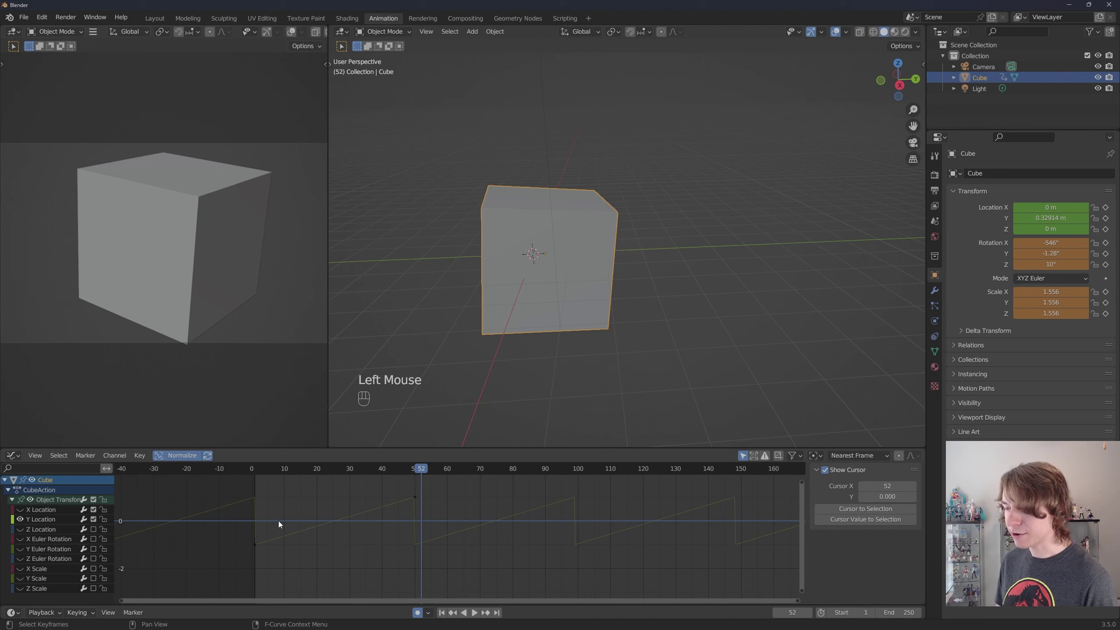
click(255, 545)
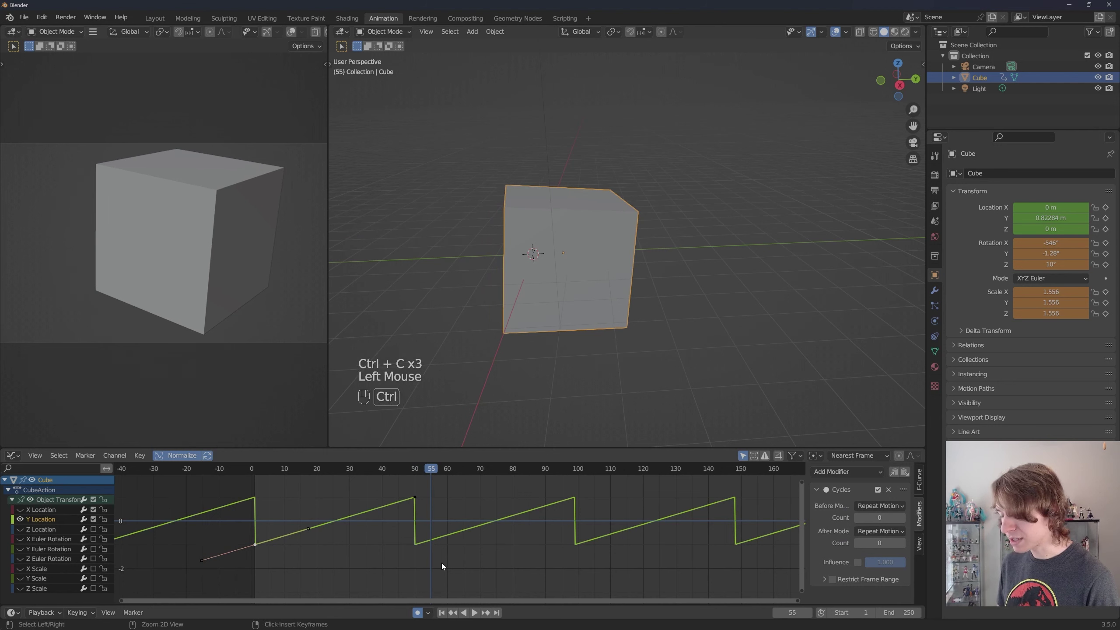
key(ctrl+v)
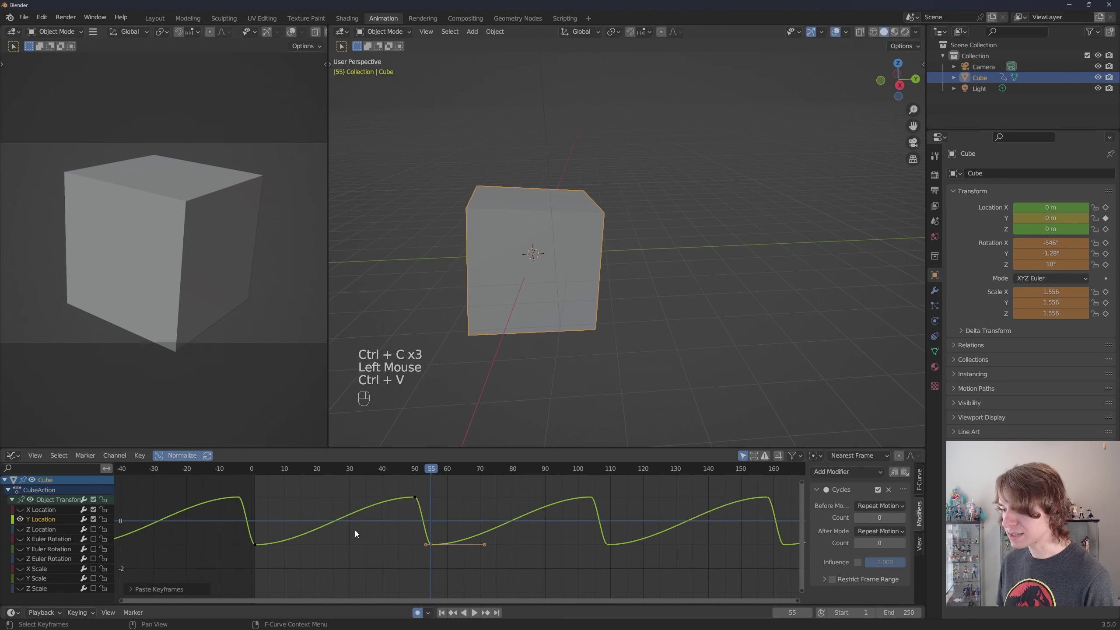
key(ctrl+z)
Copy the first Y Location keyframe at frame 1 and paste it at frame 55
click(290, 560)
click(305, 565)
click(255, 544)
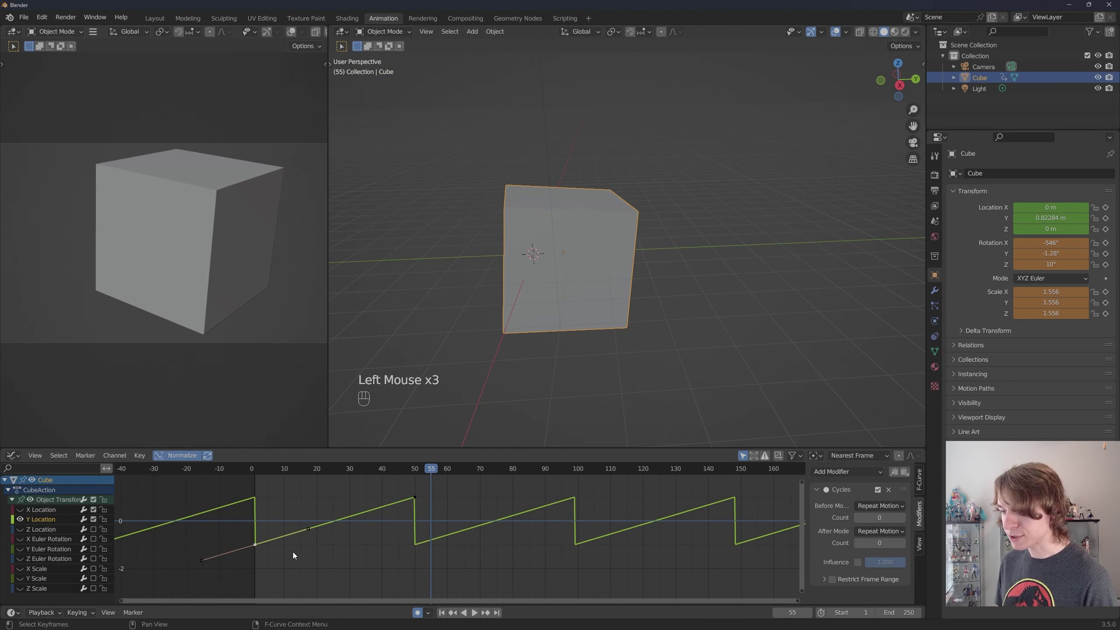
key(ctrl+c)
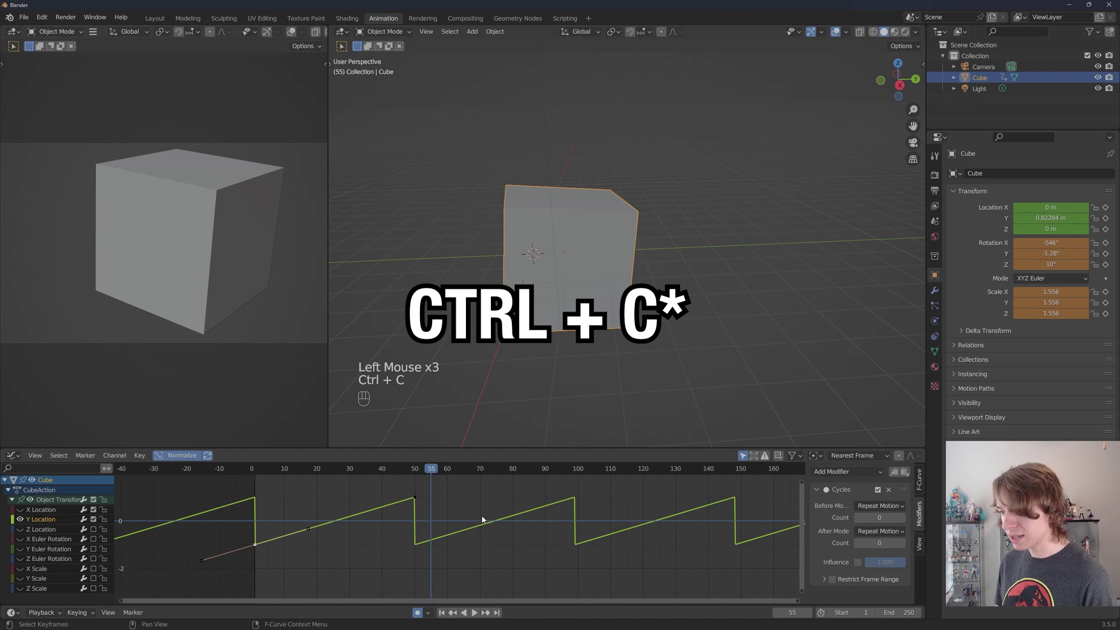
key(ctrl+v)
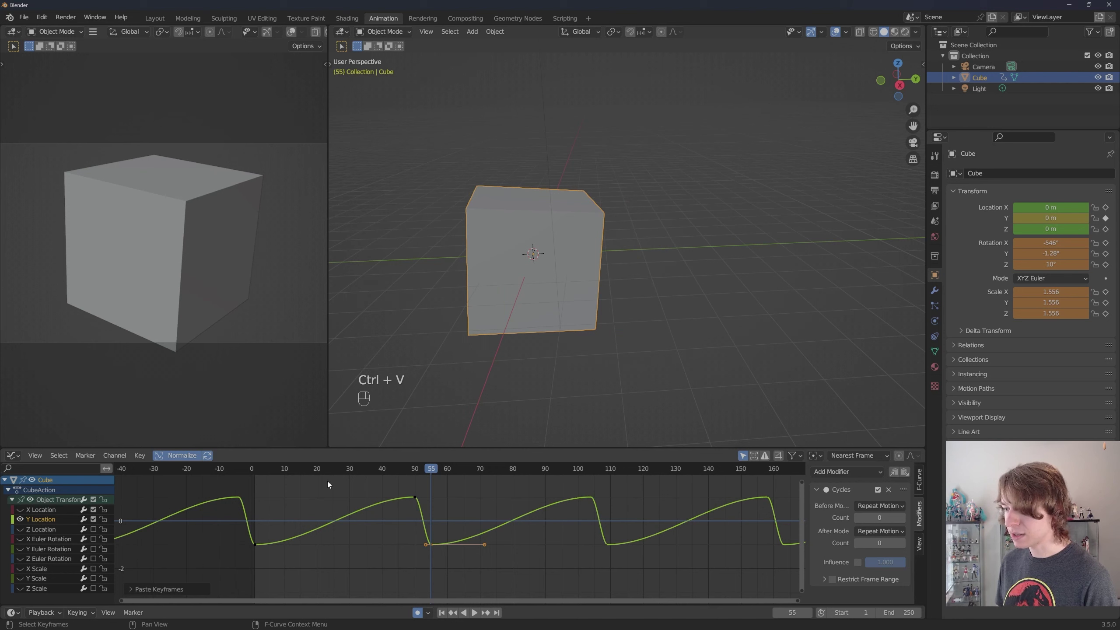
Set the handle type of all Y Location keyframes to Automatic, and deselect them
key(a)
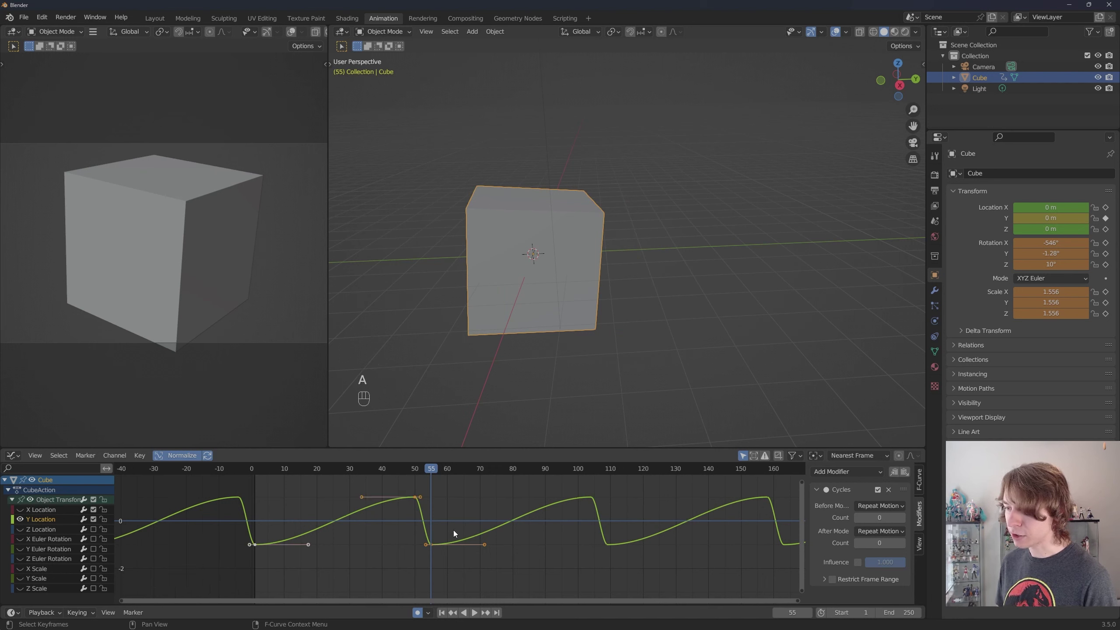
key(v)
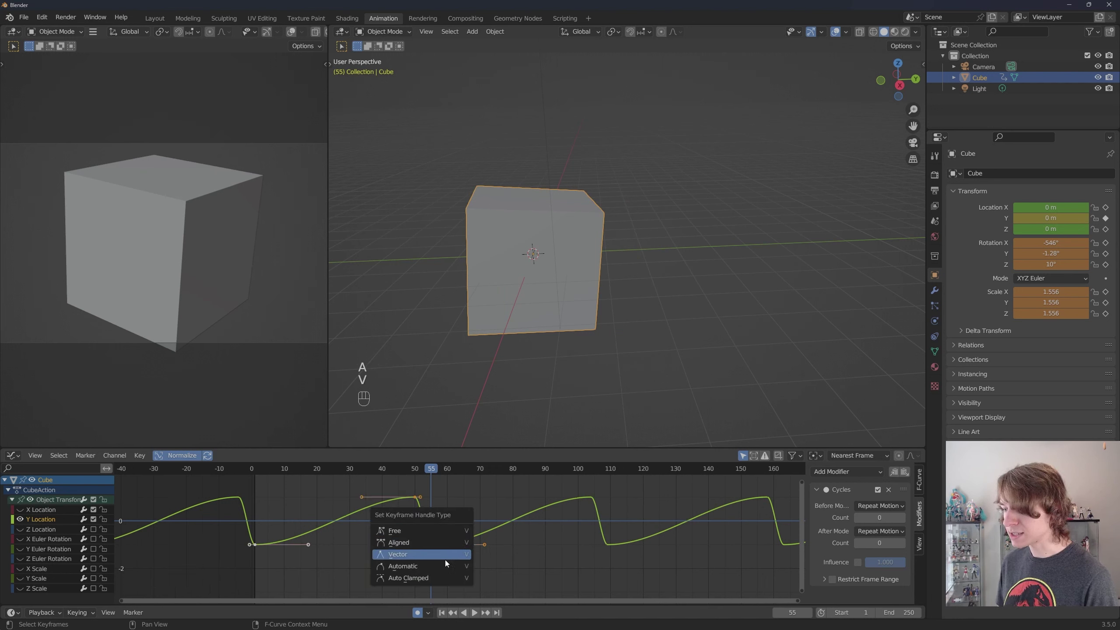
click(445, 565)
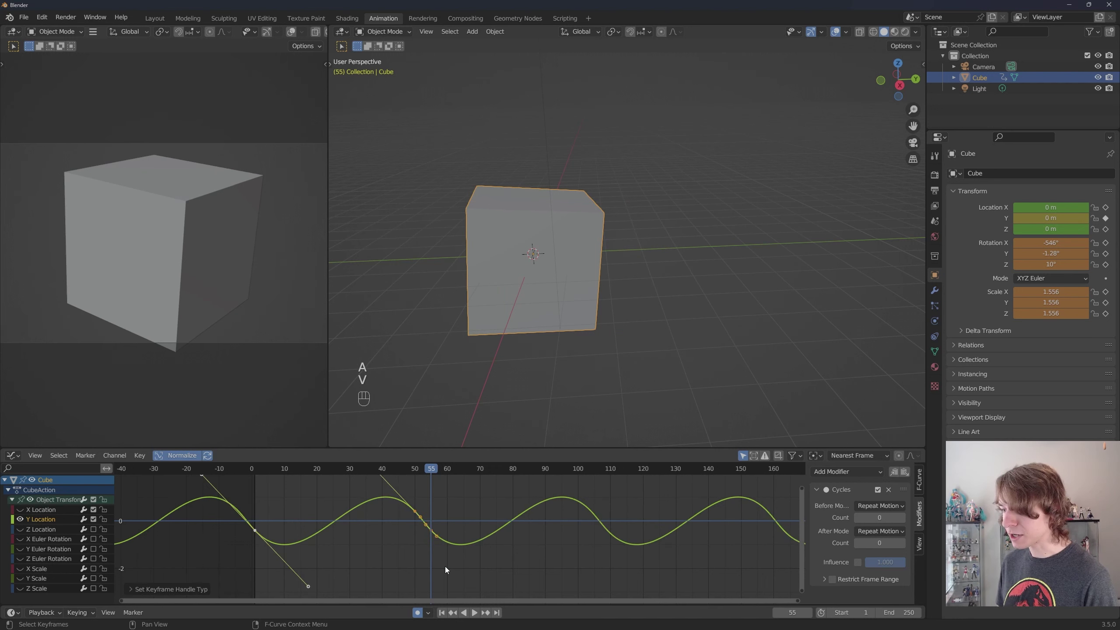
click(461, 495)
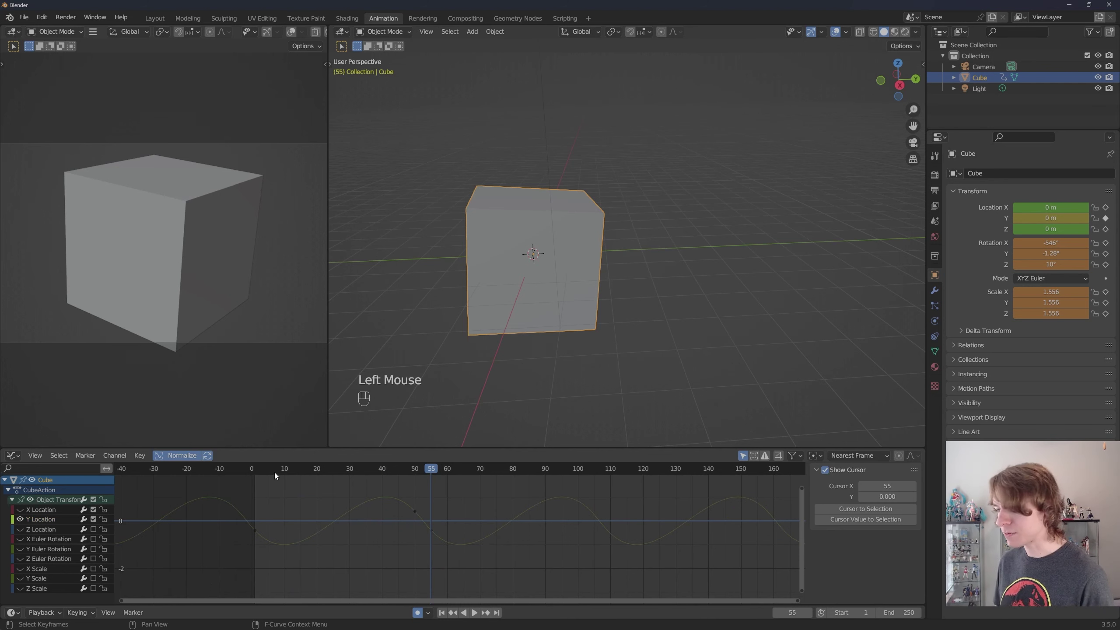
Play the looping animation from frame 1 with the scene and the curve in wider view
mouse_move(273, 475)
mouse_down()
mouse_move(257, 479)
mouse_move(267, 470)
mouse_move(256, 470)
mouse_up()
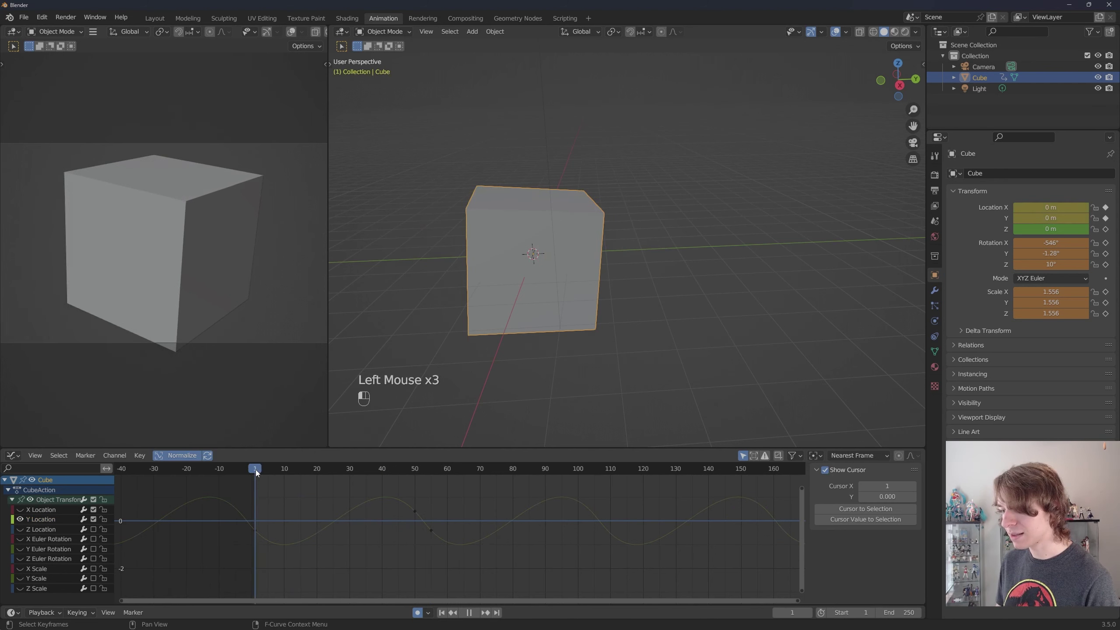
key(space)
scroll(599, 380, down, 2)
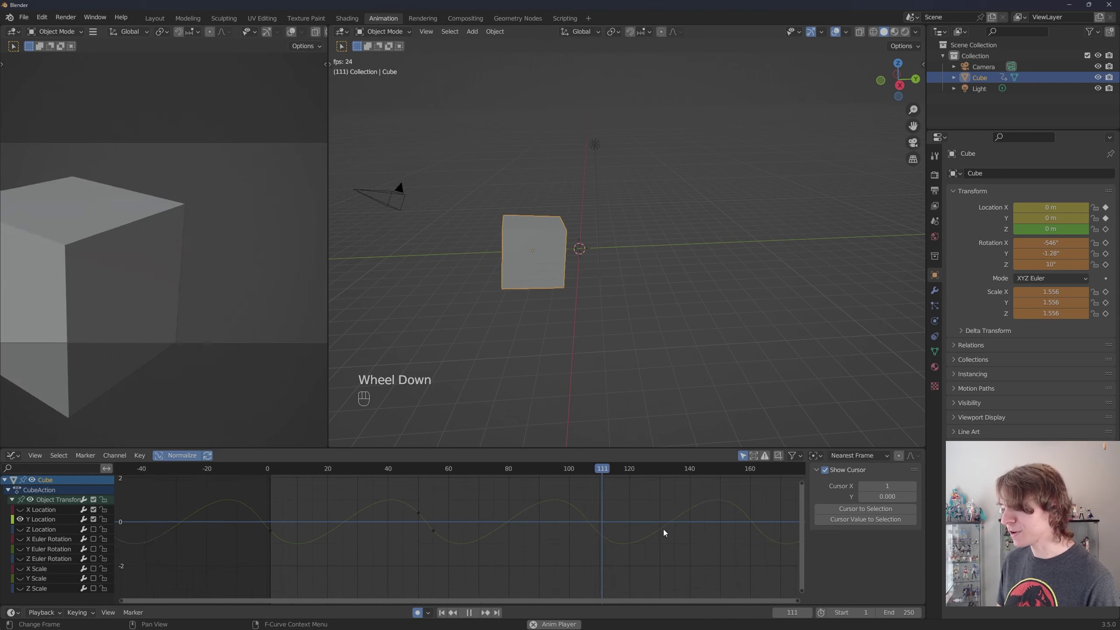
scroll(663, 529, down, 5)
scroll(662, 523, down, 1)
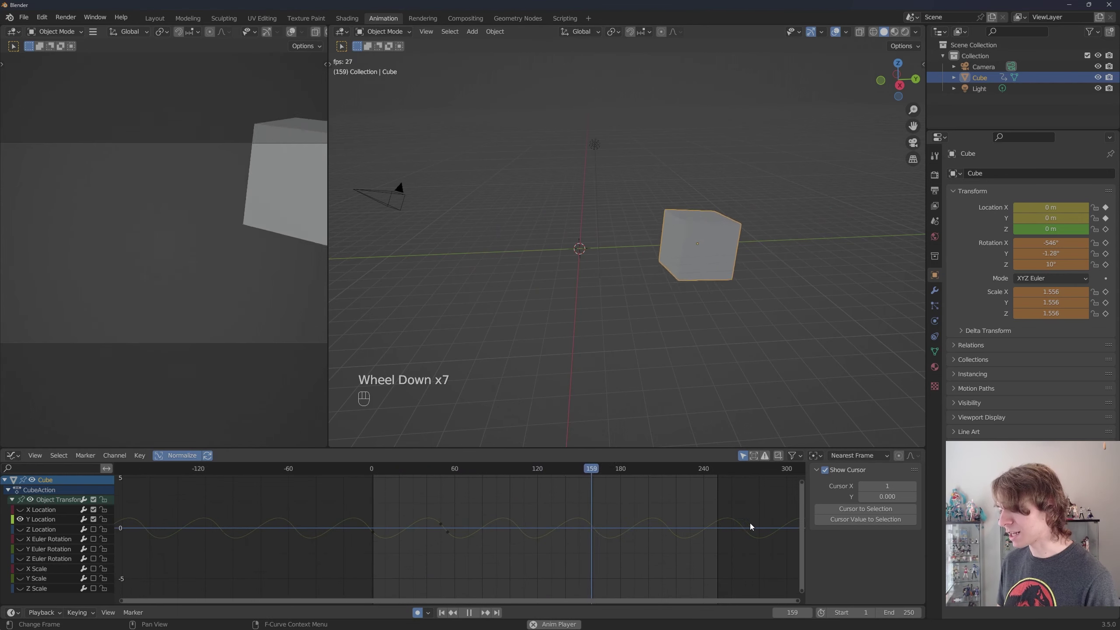
Examine how the cycled Y Location curve continues far beyond the end frame, past frame 2000
middle_drag(662, 523, 485, 524)
scroll(652, 521, down, 2)
middle_drag(652, 520, 441, 523)
scroll(662, 520, down, 1)
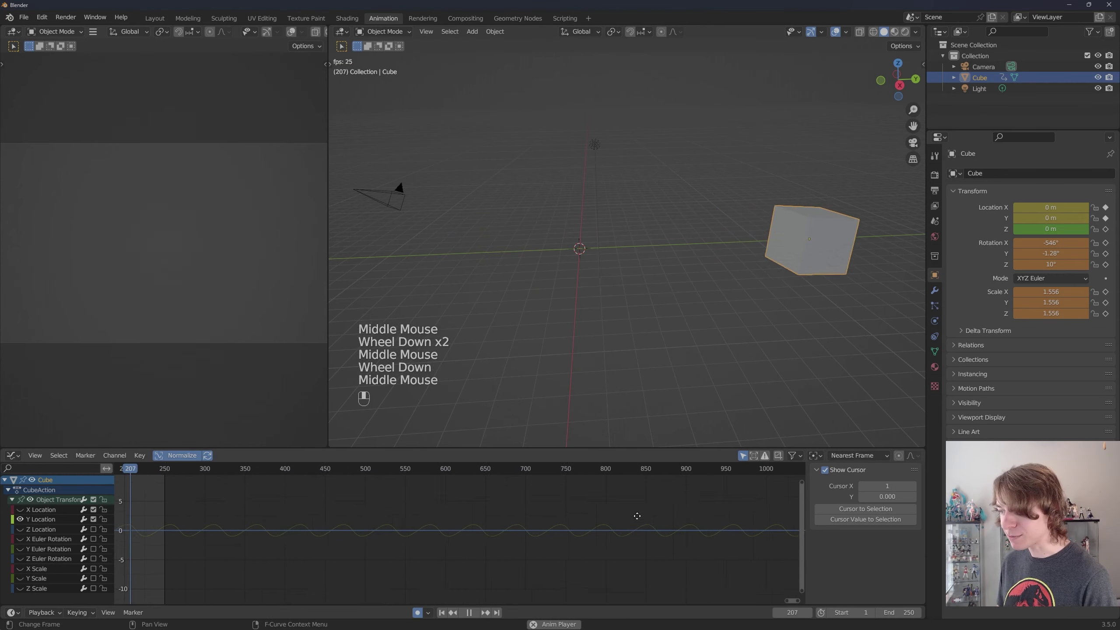
middle_drag(706, 519, 485, 521)
middle_drag(772, 516, 512, 512)
scroll(512, 513, down, 2)
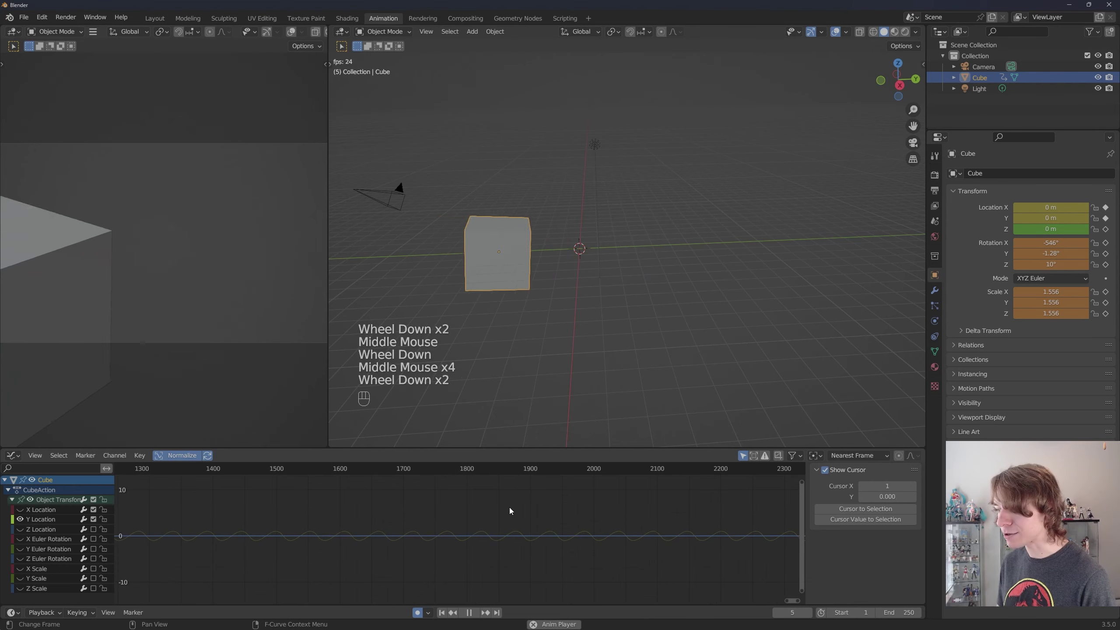
Replay the looping animation with the curve framed around the scene's 0 to 250 frame range
middle_drag(368, 536, 706, 530)
middle_drag(308, 527, 555, 511)
scroll(437, 526, up, 4)
scroll(555, 510, down, 2)
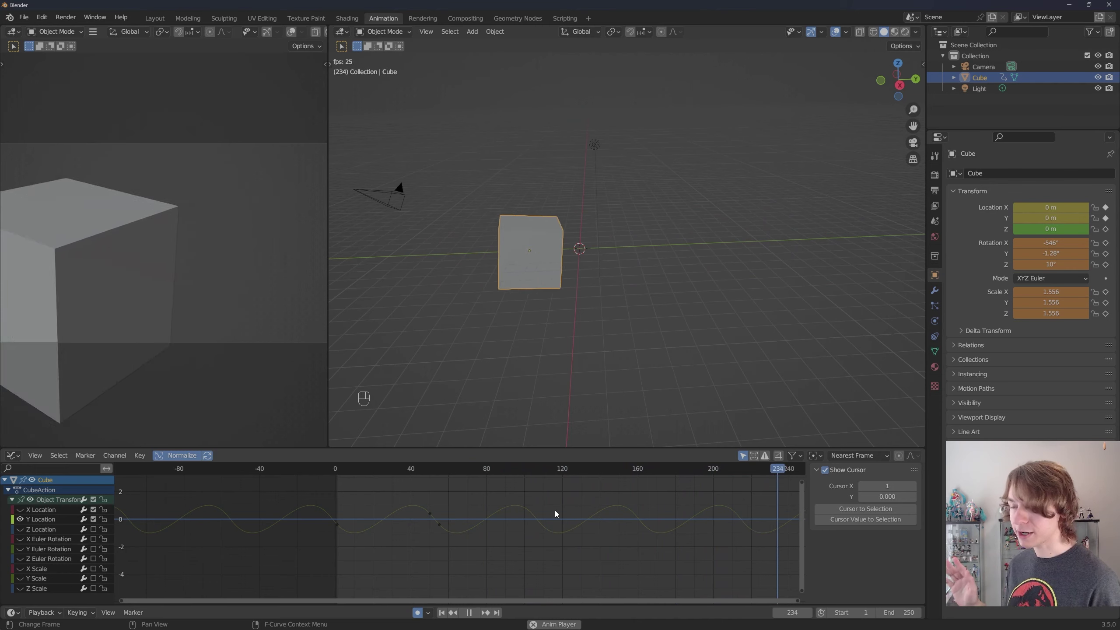
key(space)
click(455, 485)
key(space)
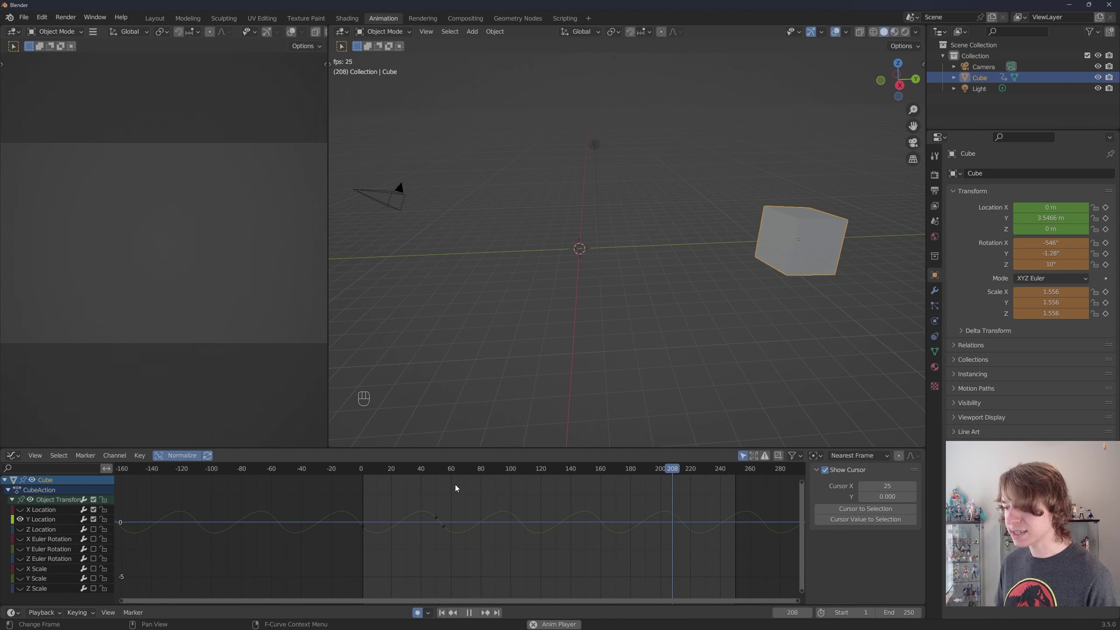
Remove the Cycles modifier from the Y Location curve with Clear Cyclic, and make that channel active
key(a)
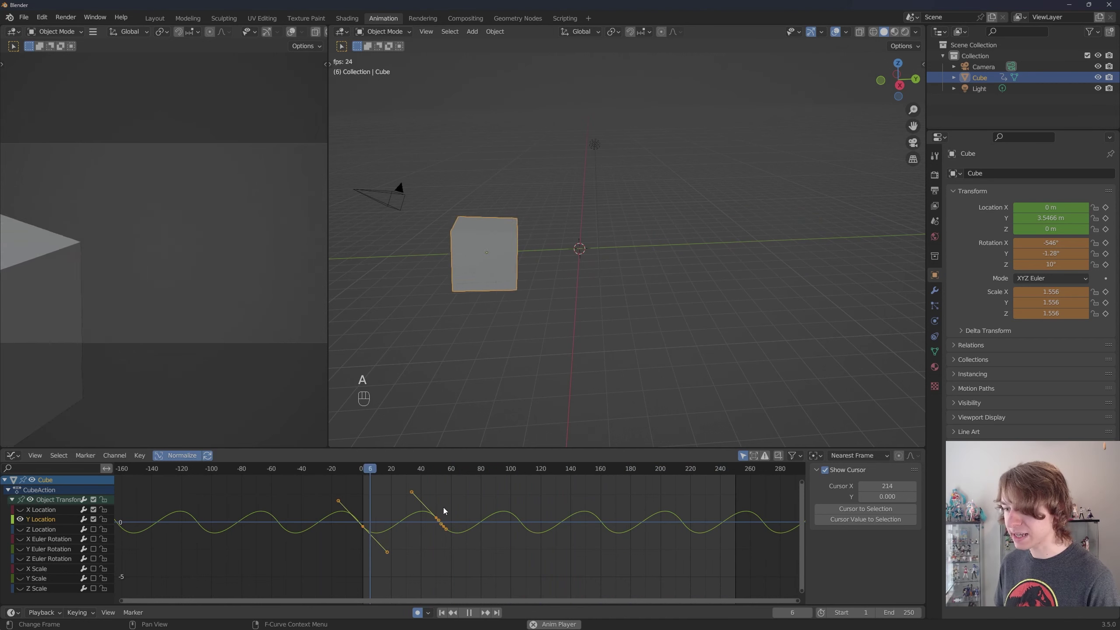
key(shift+e)
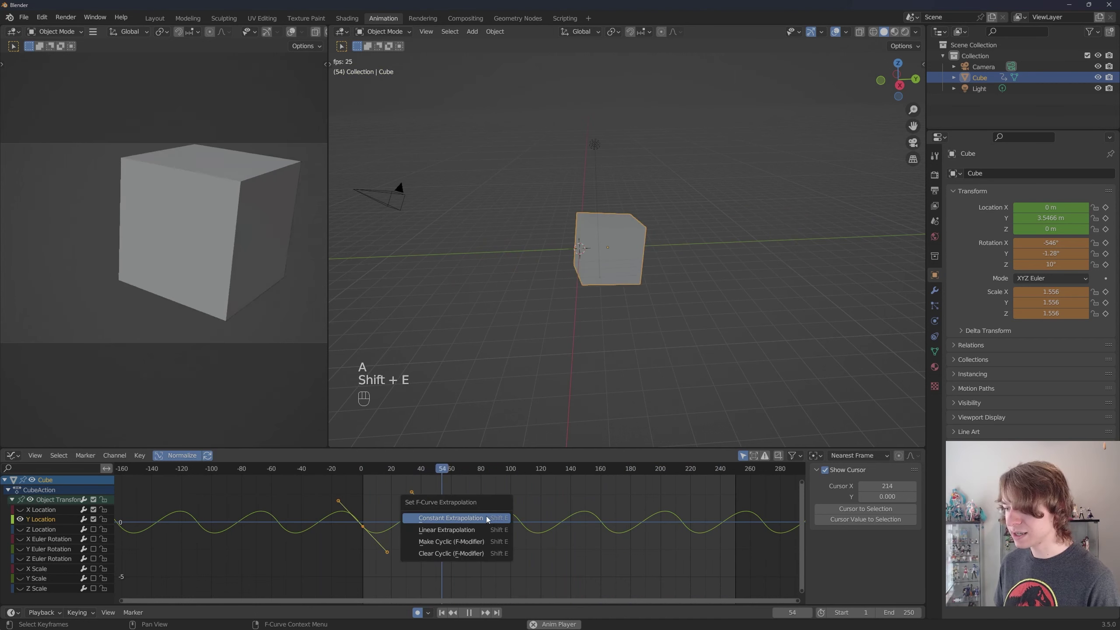
click(489, 553)
click(43, 520)
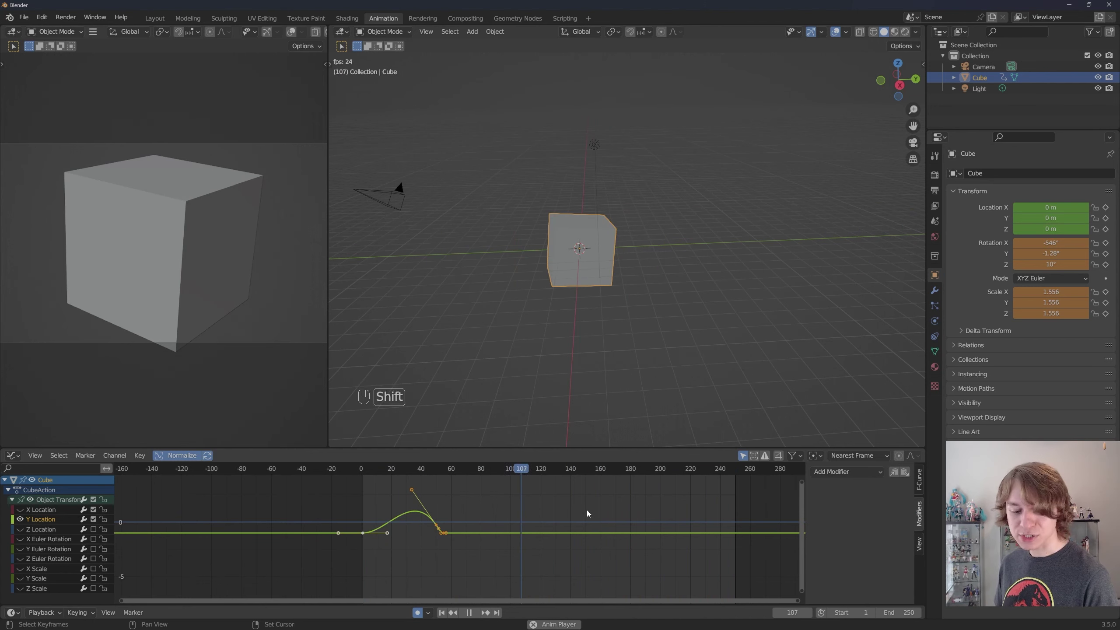
Make the Y Location curve cyclic again through F-curve extrapolation, and stop playback
key(shift+e)
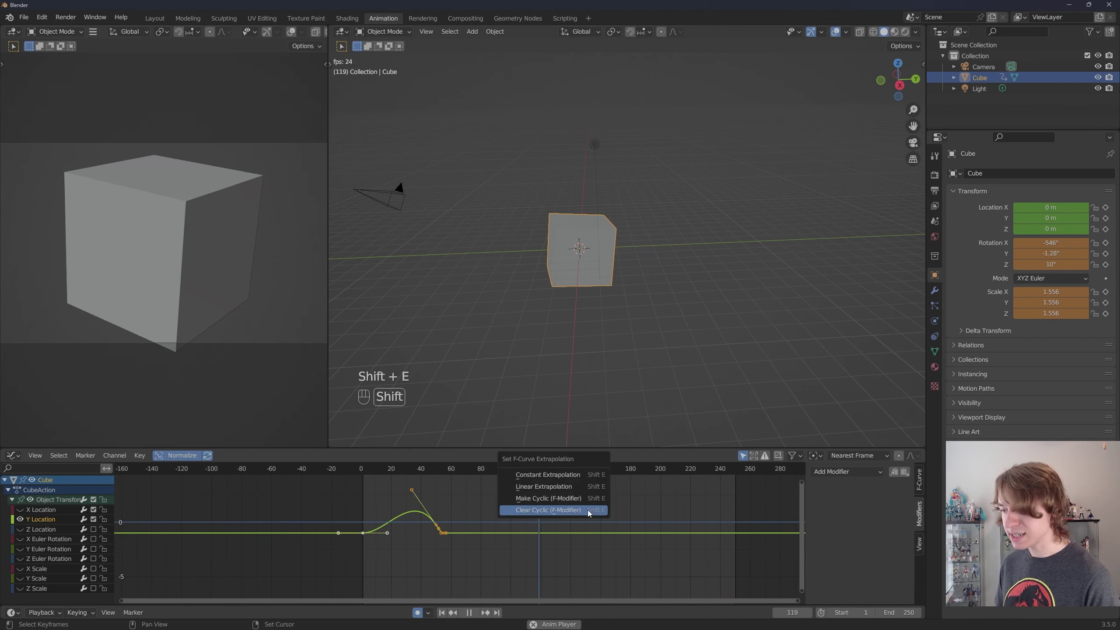
click(518, 503)
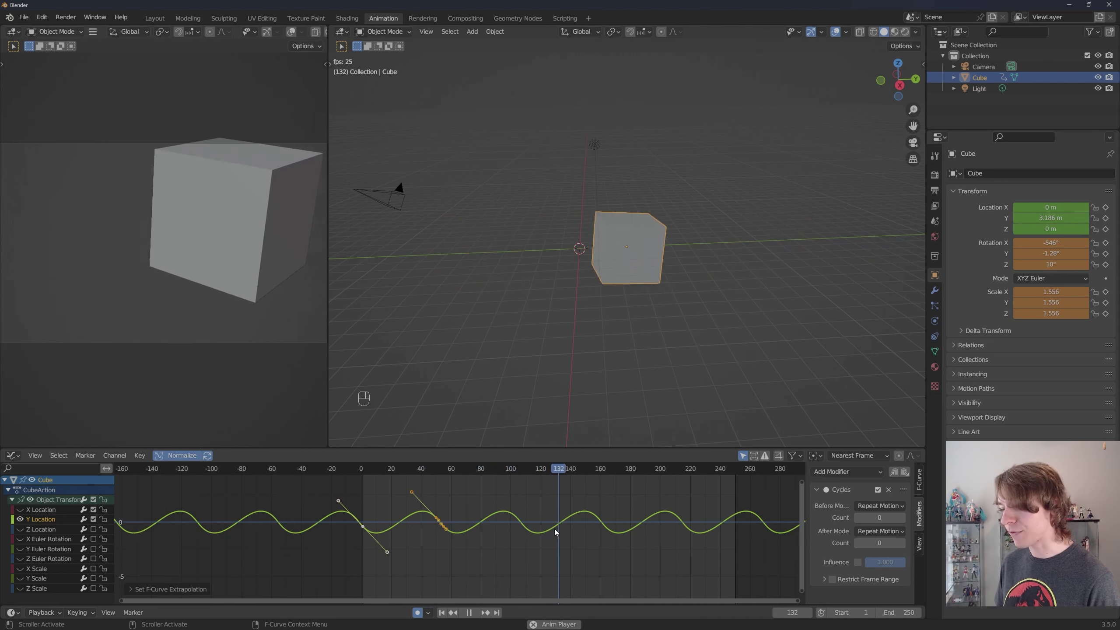
key(space)
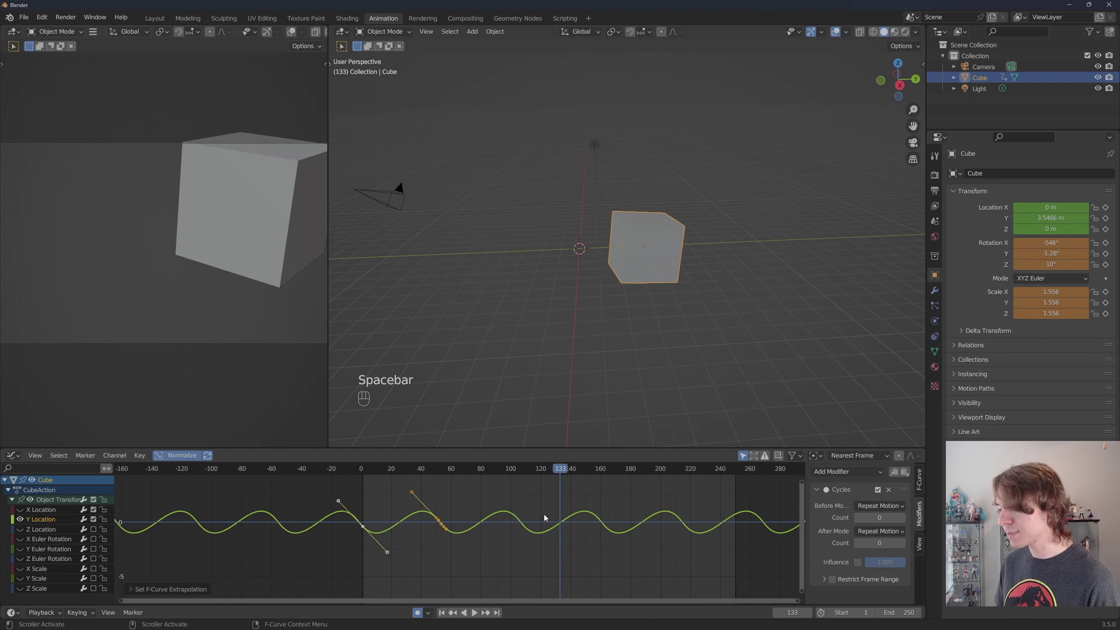
click(896, 473)
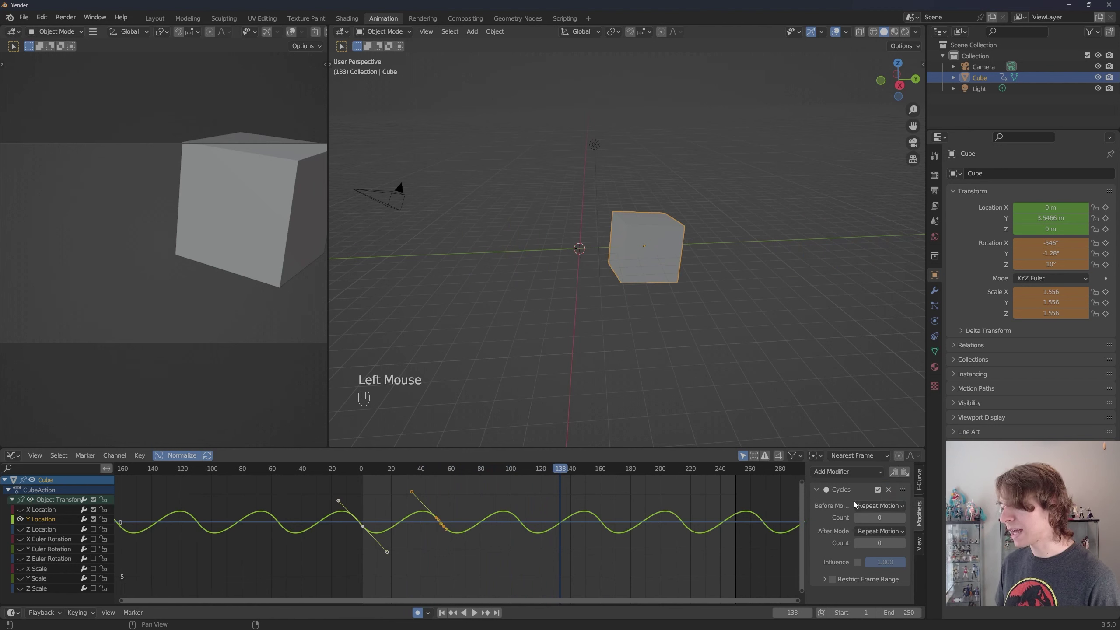
click(817, 490)
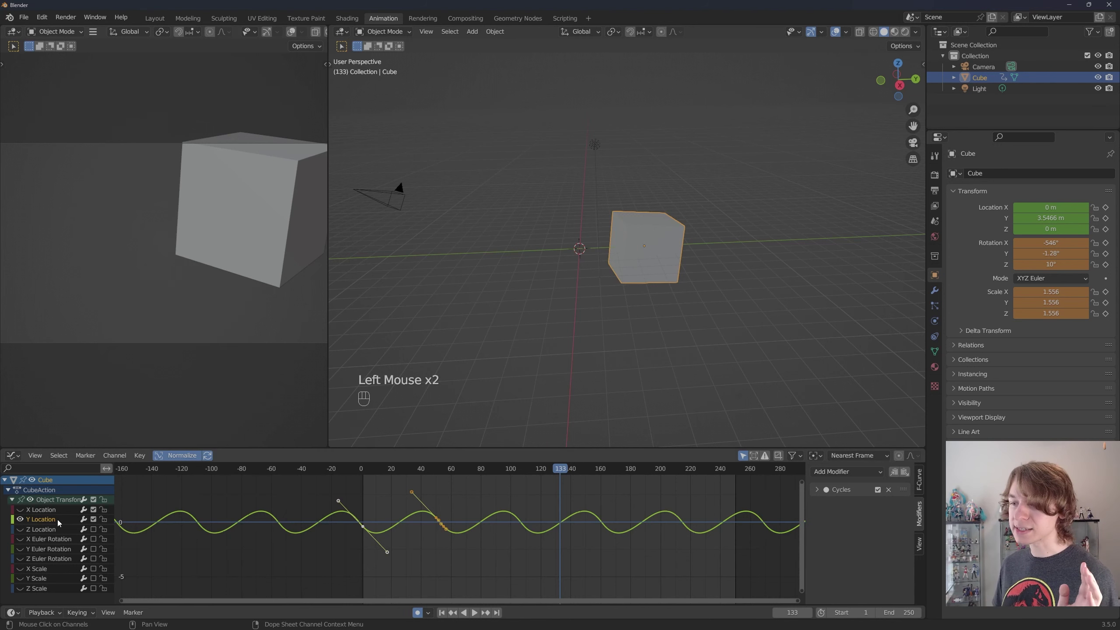
key(ctrl+z)
key(ctrl+z)
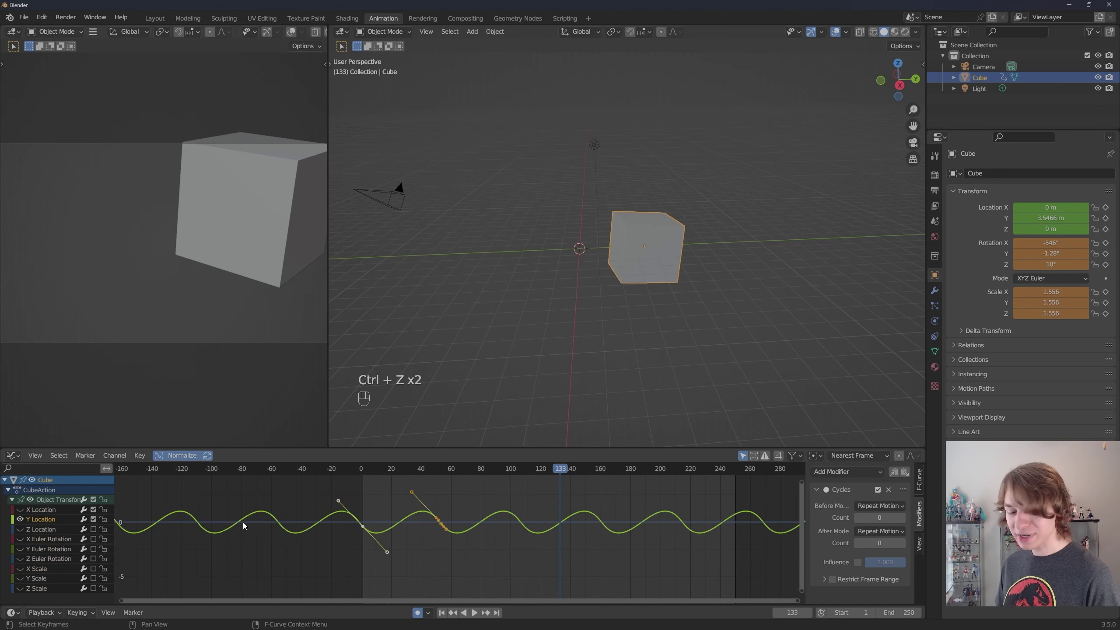
Reveal all hidden curves and enable the muted channels from Z Location through Z Scale
key(alt+h)
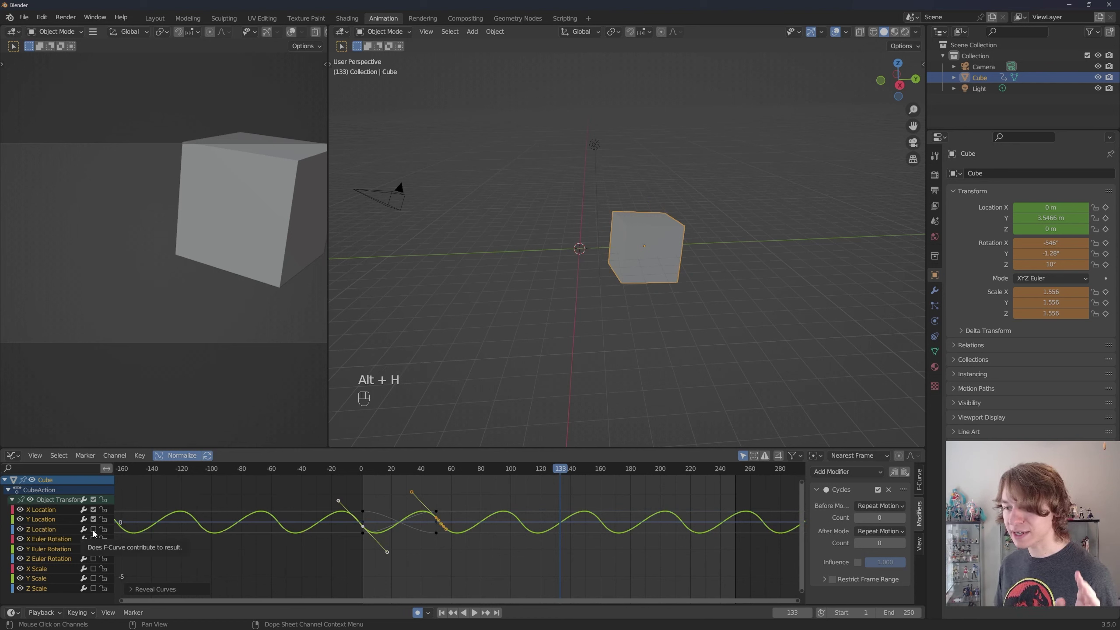
drag(92, 531, 96, 591)
scroll(96, 591, down, 2)
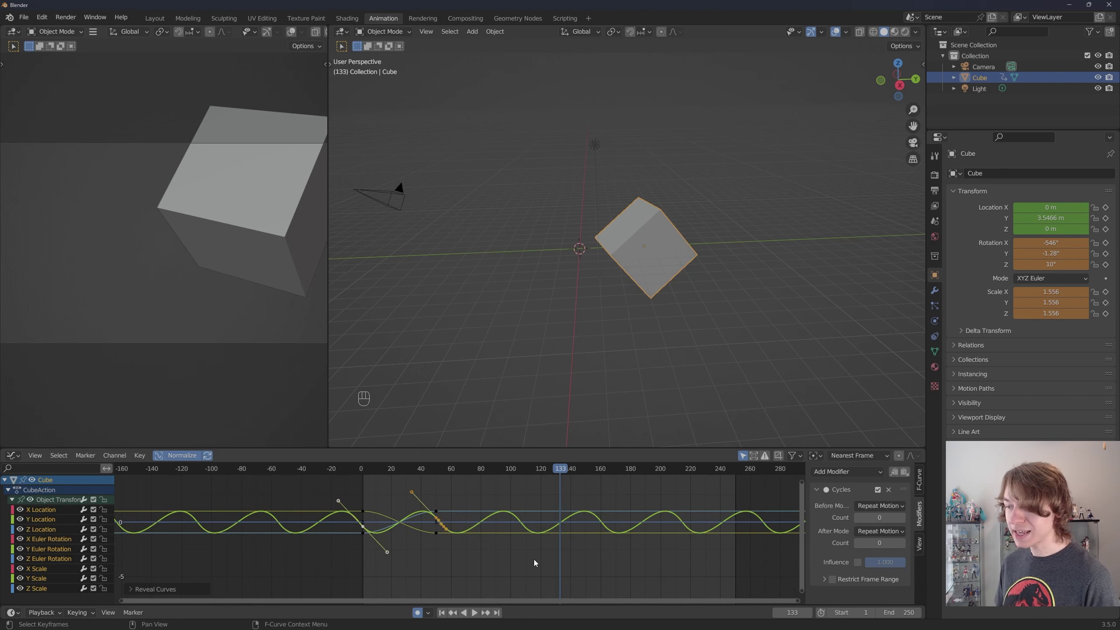
Copy the Y Location curve's Cycles modifier, paste it onto all selected curves, and play the animation
key(a)
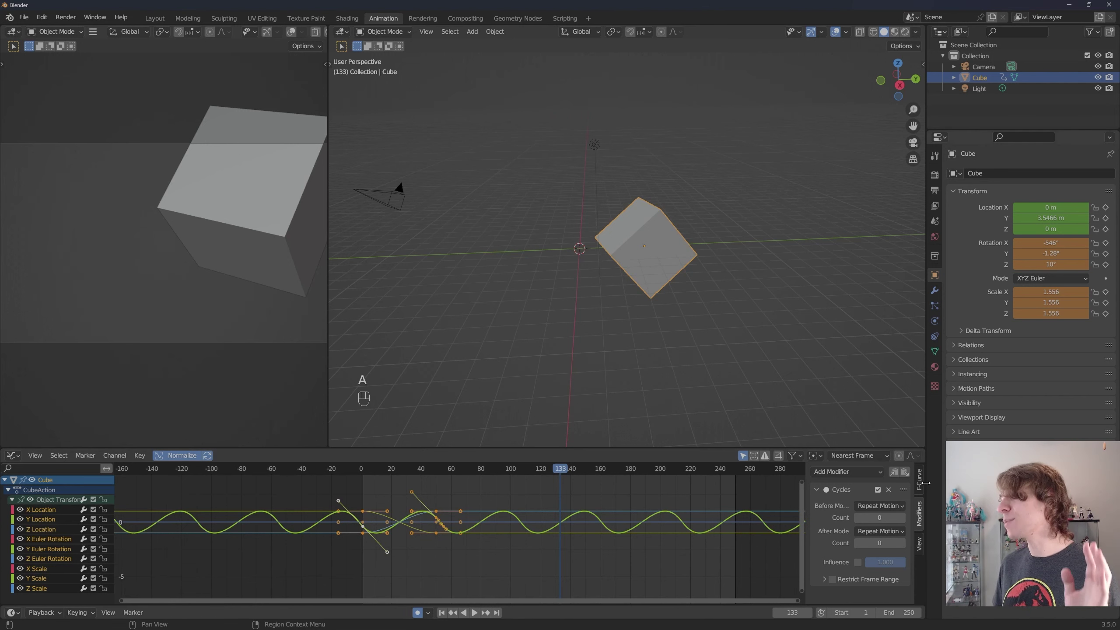
click(894, 473)
click(904, 472)
key(space)
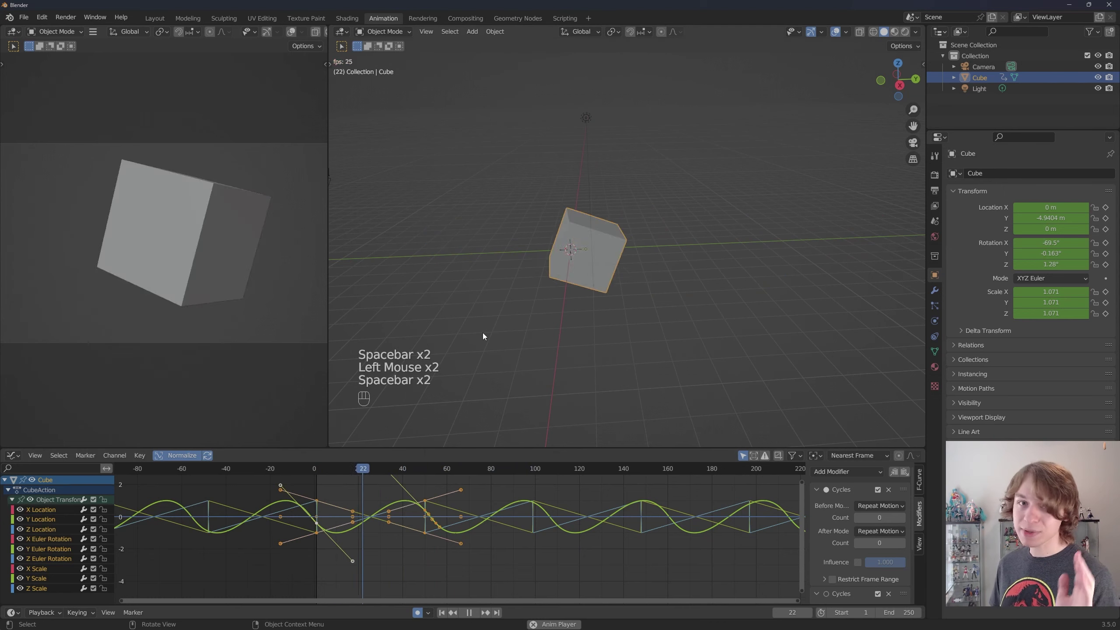
Inspect the Z Location and X Euler Rotation curves for the pasted Cycles modifier
scroll(64, 543, down, 1)
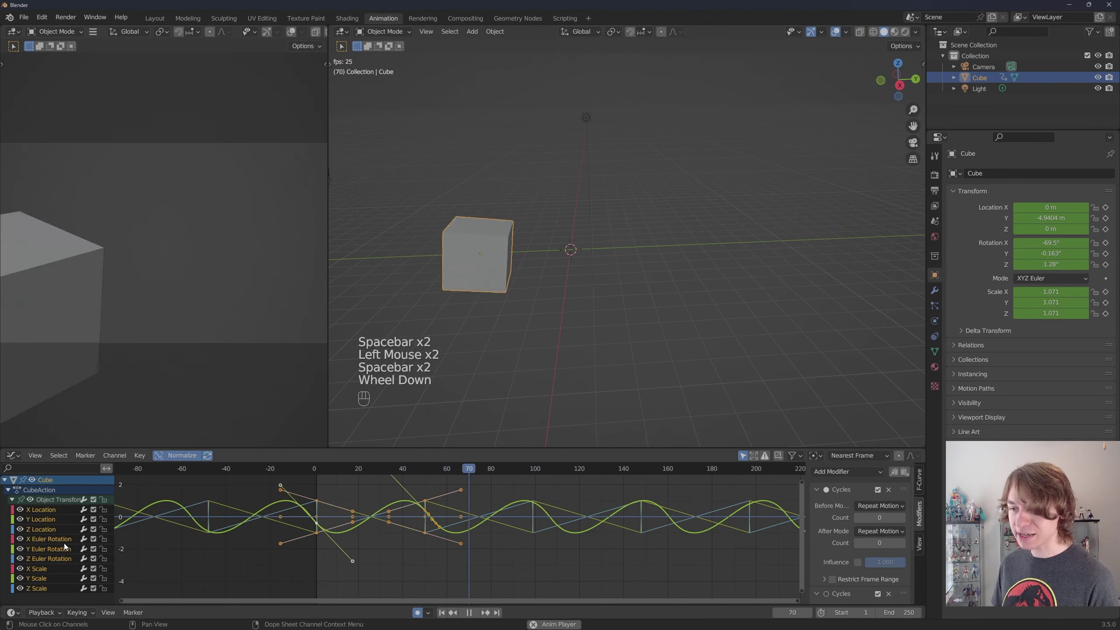
scroll(66, 544, down, 1)
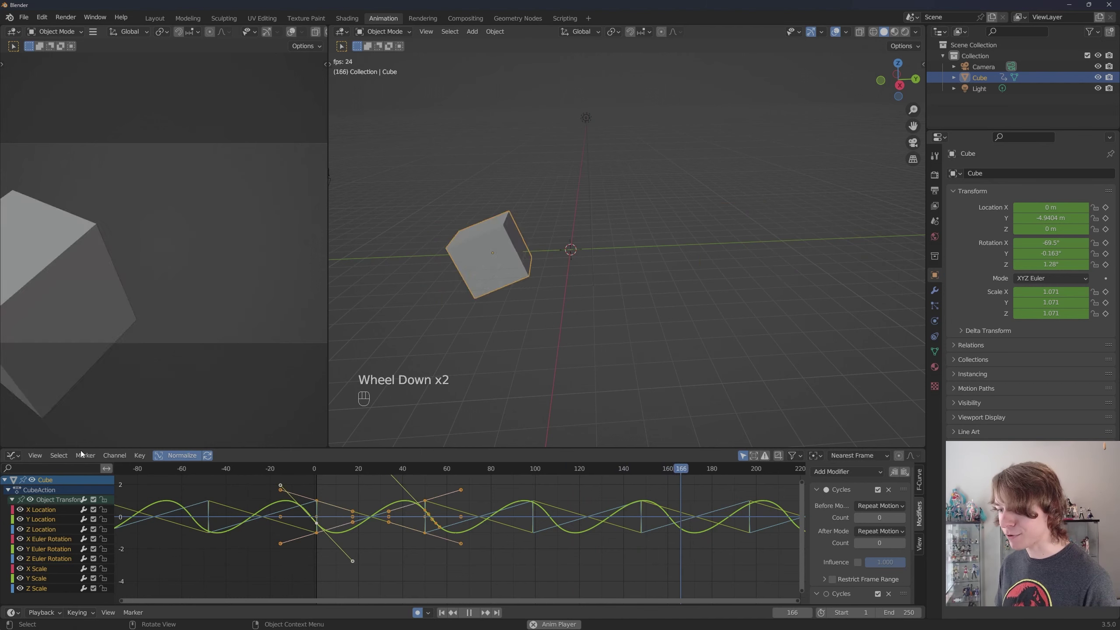
click(46, 528)
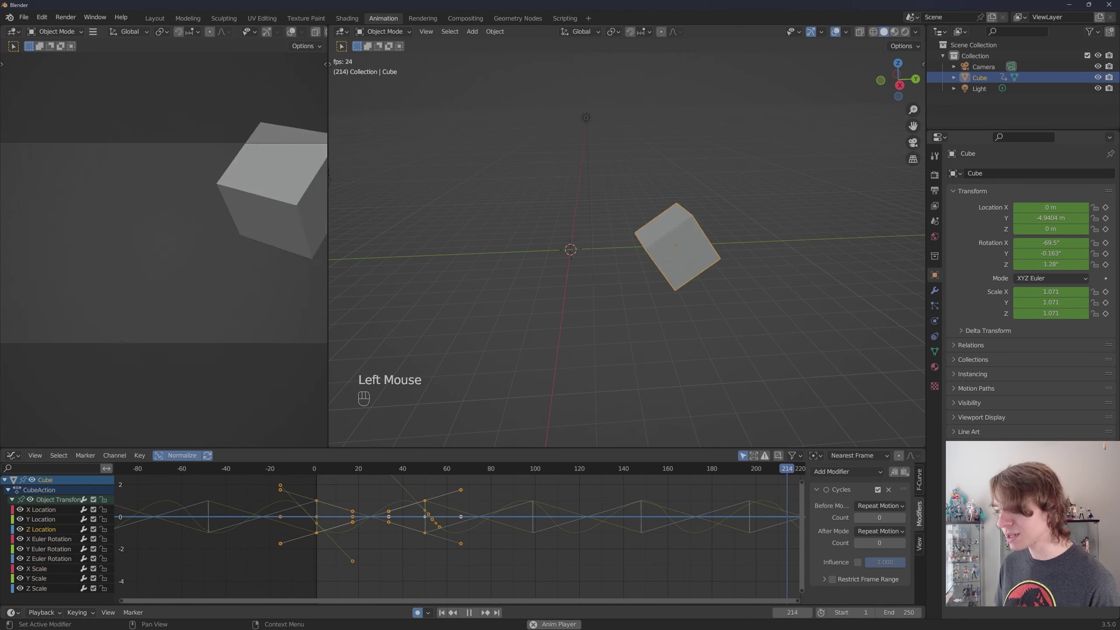
click(49, 539)
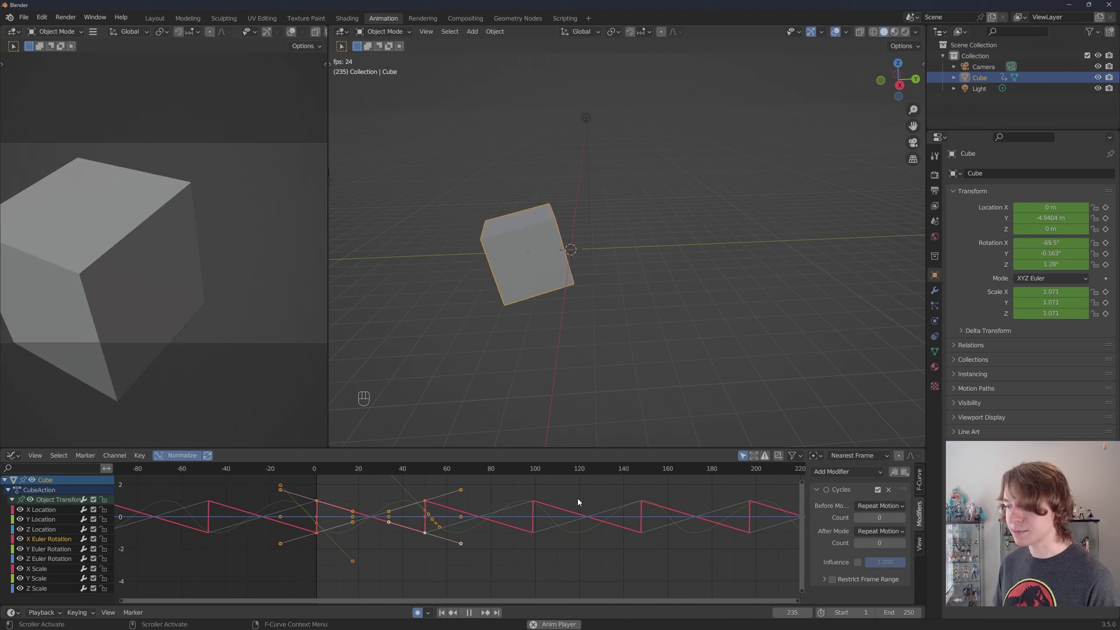
scroll(571, 501, down, 2)
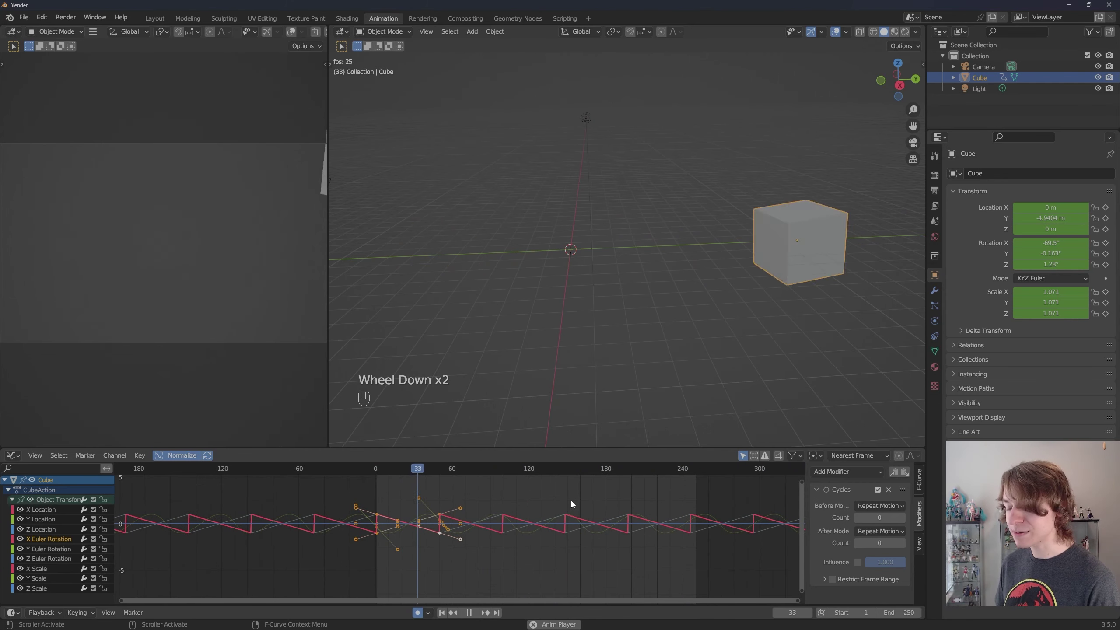
Select all curves and remove their Cycles modifiers with Clear Cyclic
key(a)
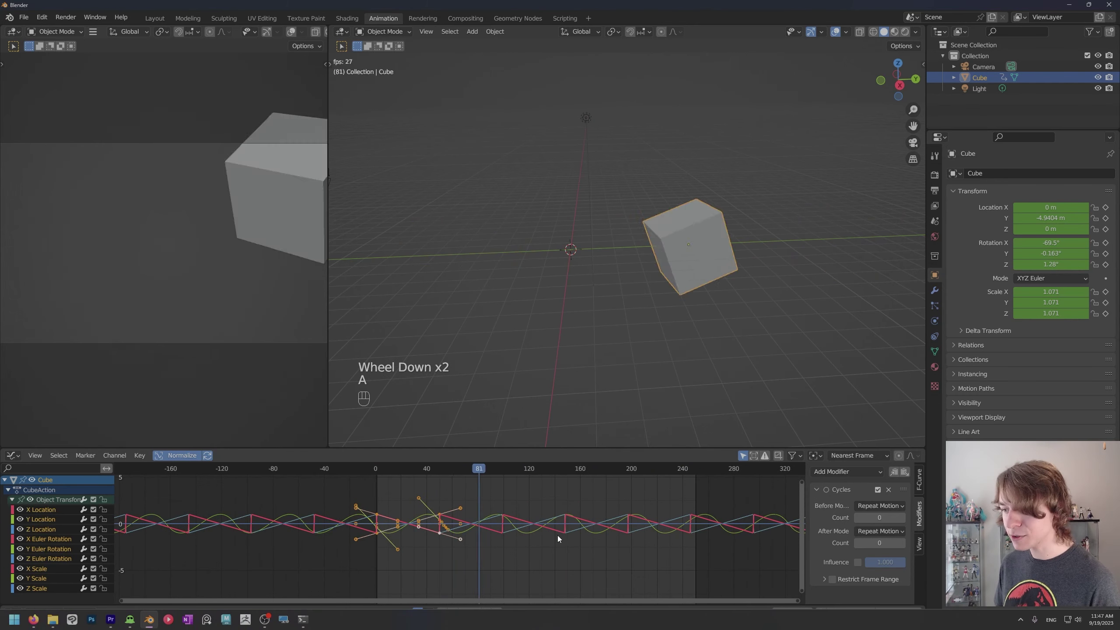
key(shift+e)
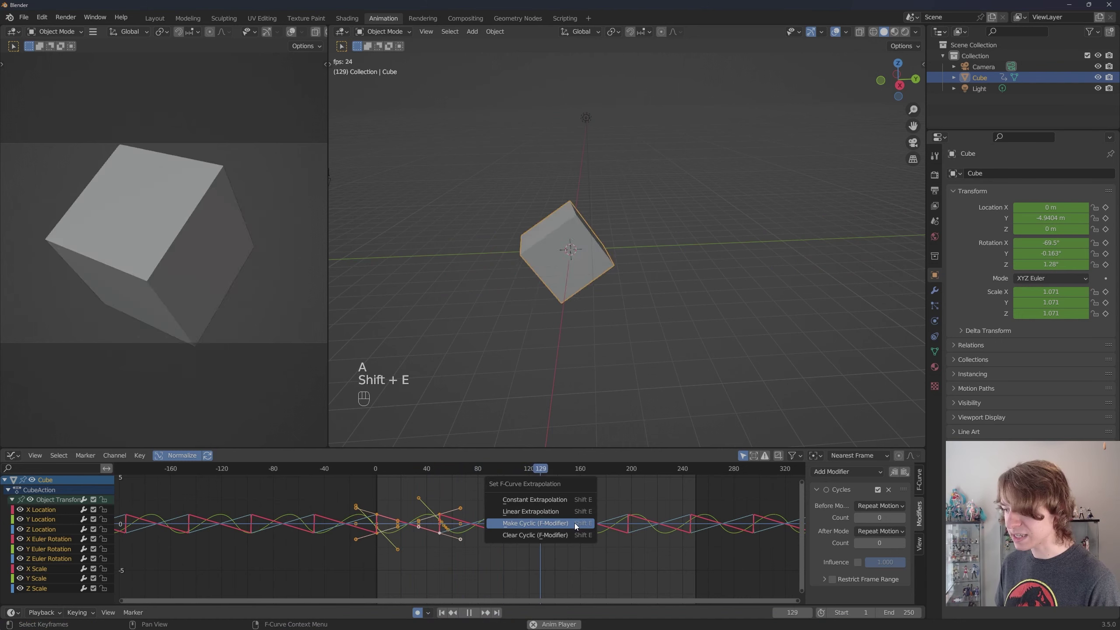
click(516, 538)
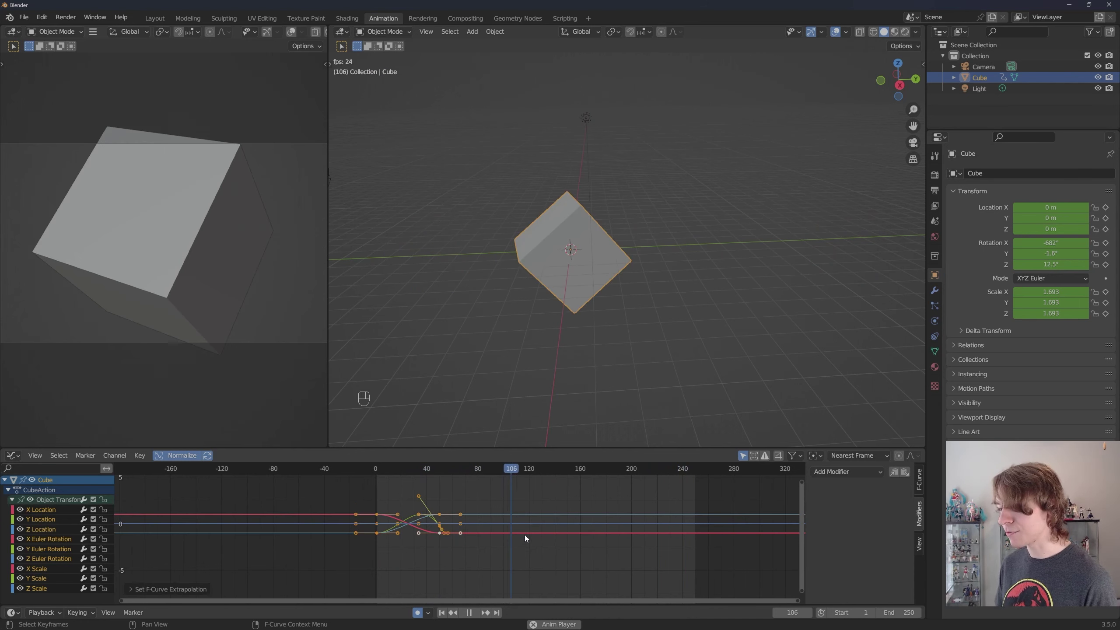
Try making all curves cyclic at once through F-curve extrapolation, undo it, and stop playback
key(shift+e)
click(616, 486)
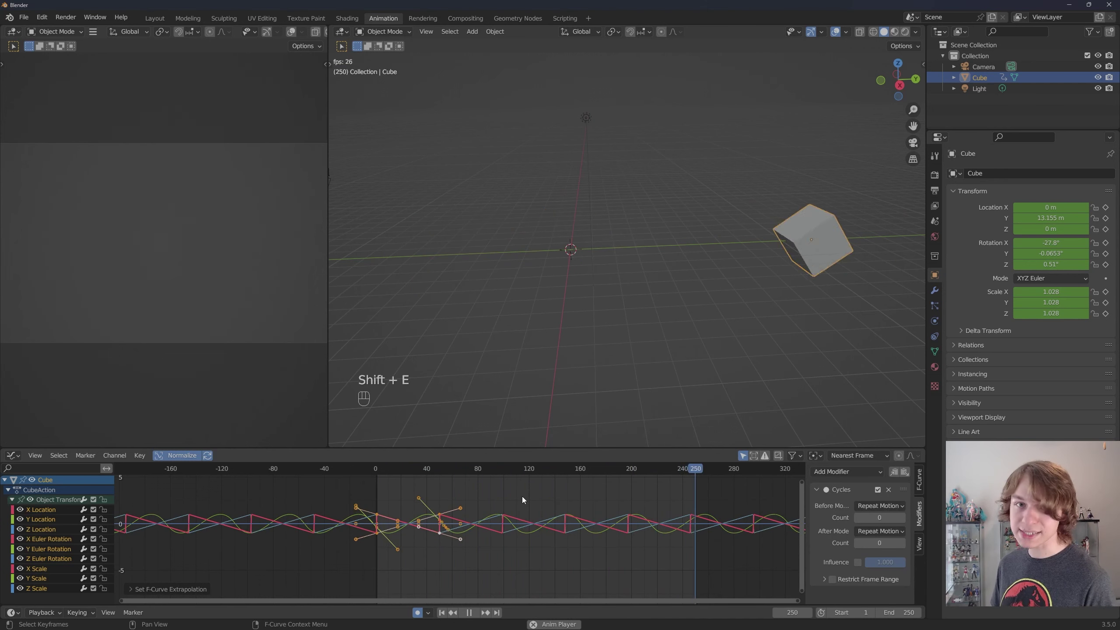
scroll(457, 515, up, 2)
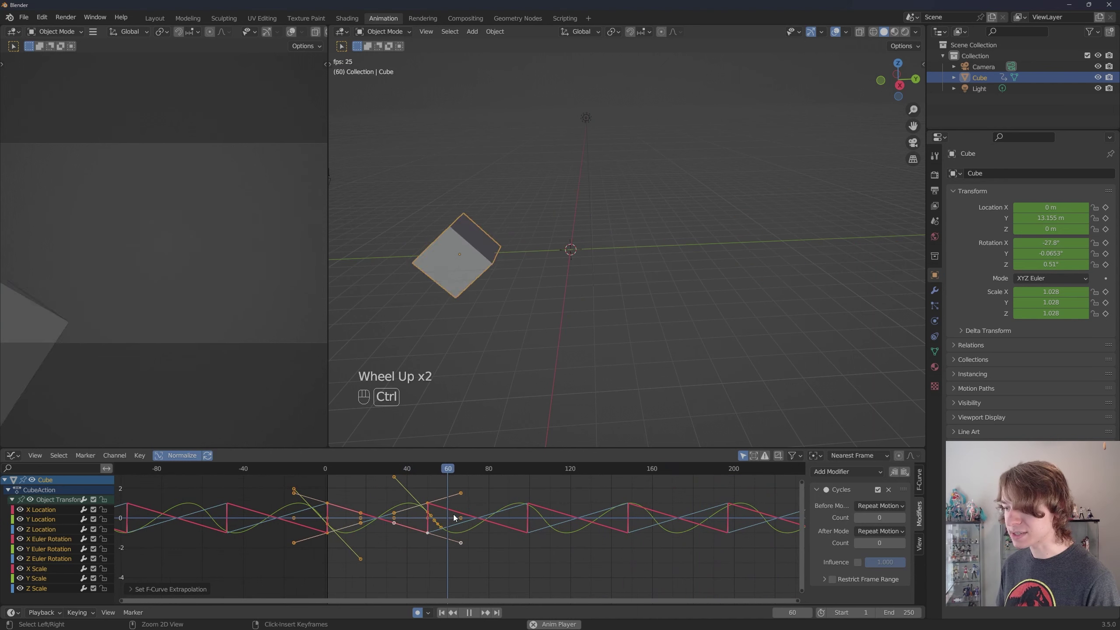
key(ctrl+z)
triple_click(202, 508)
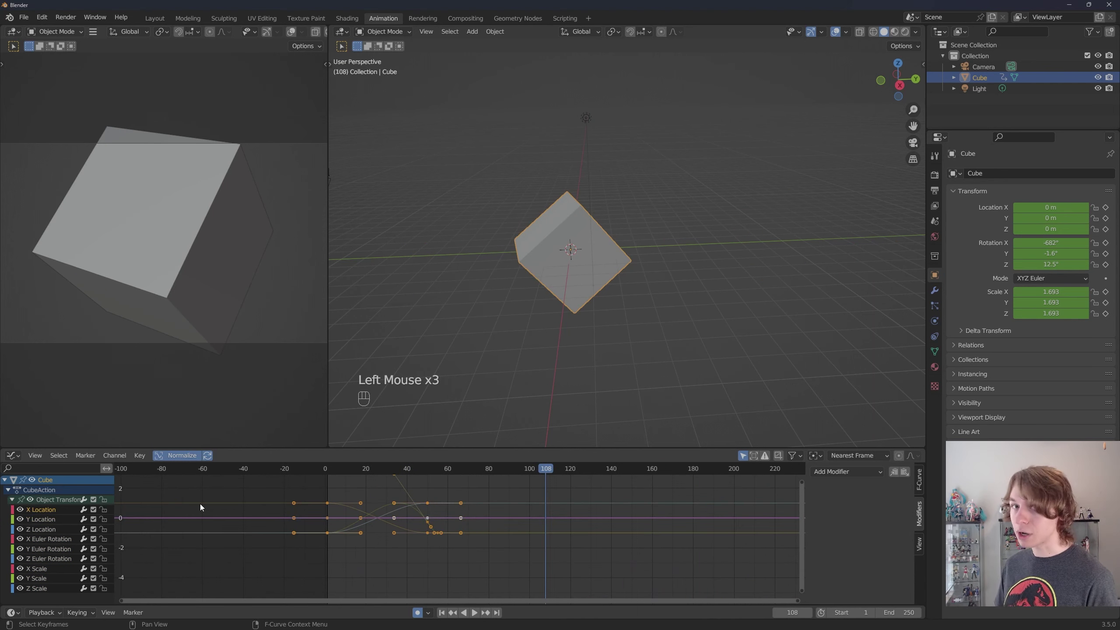
Add a Stepped Interpolation modifier to the Y Location curve and view the stepped shape up close
click(47, 517)
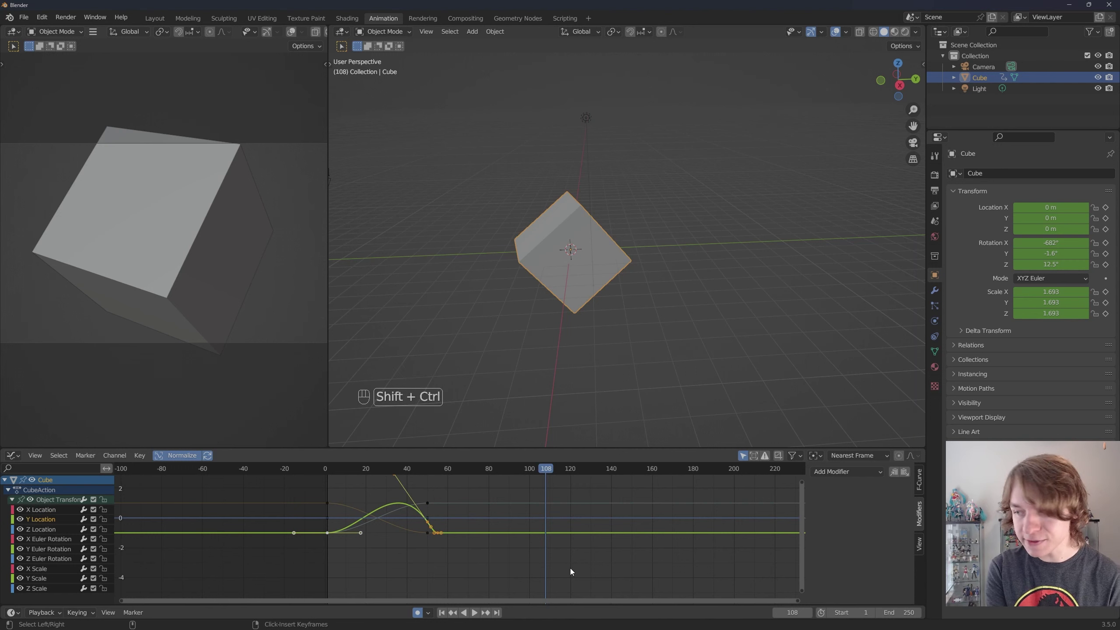
key(ctrl+shift+m)
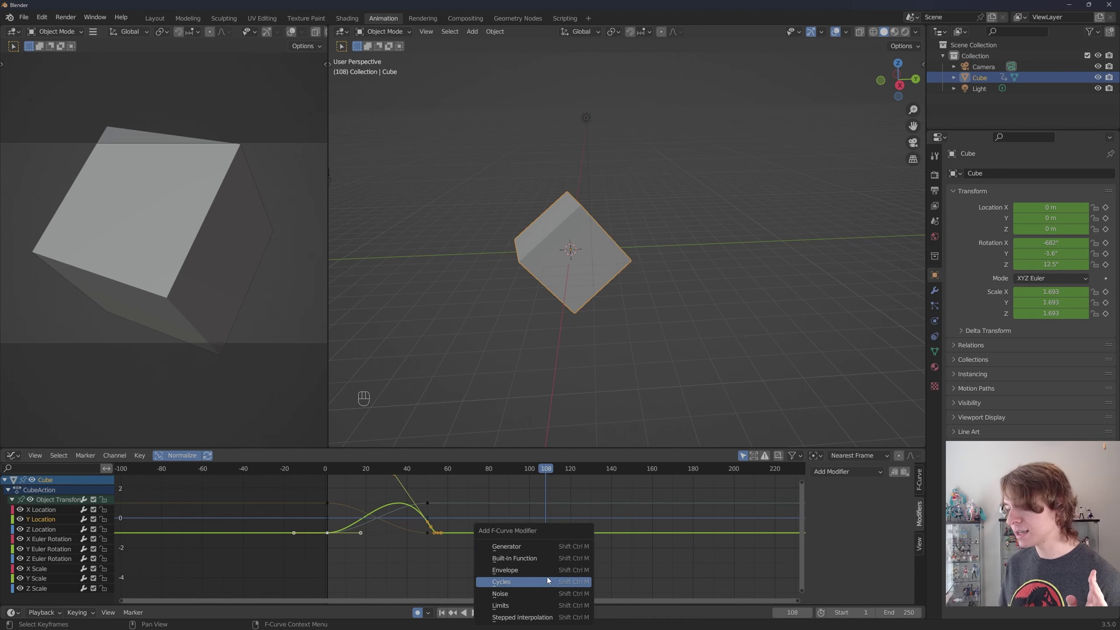
click(552, 617)
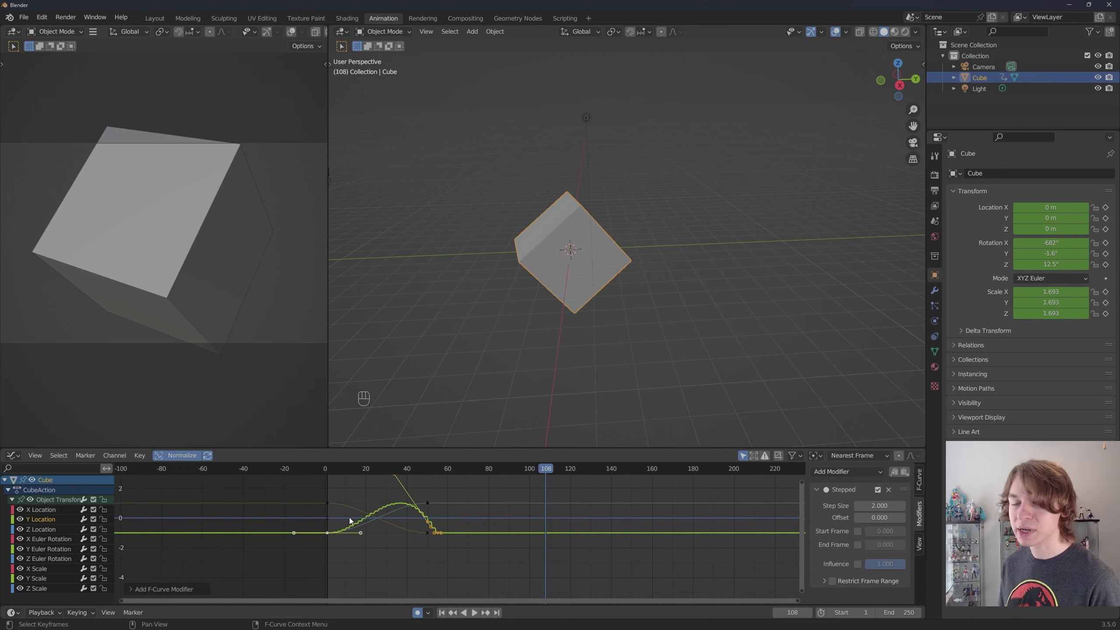
scroll(466, 526, up, 2)
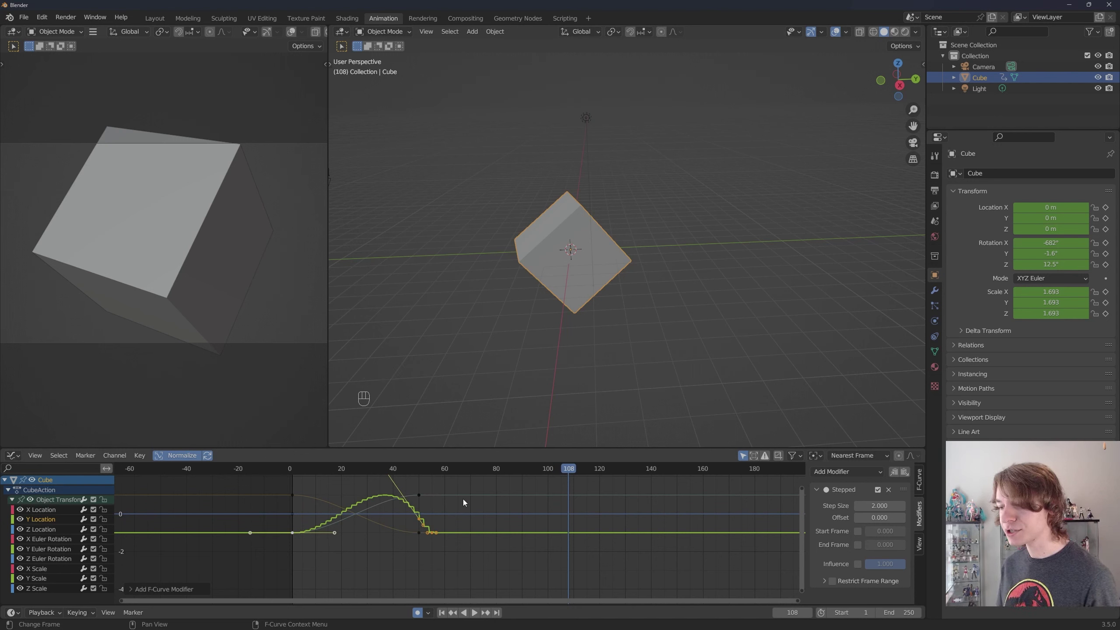
scroll(454, 496, down, 1)
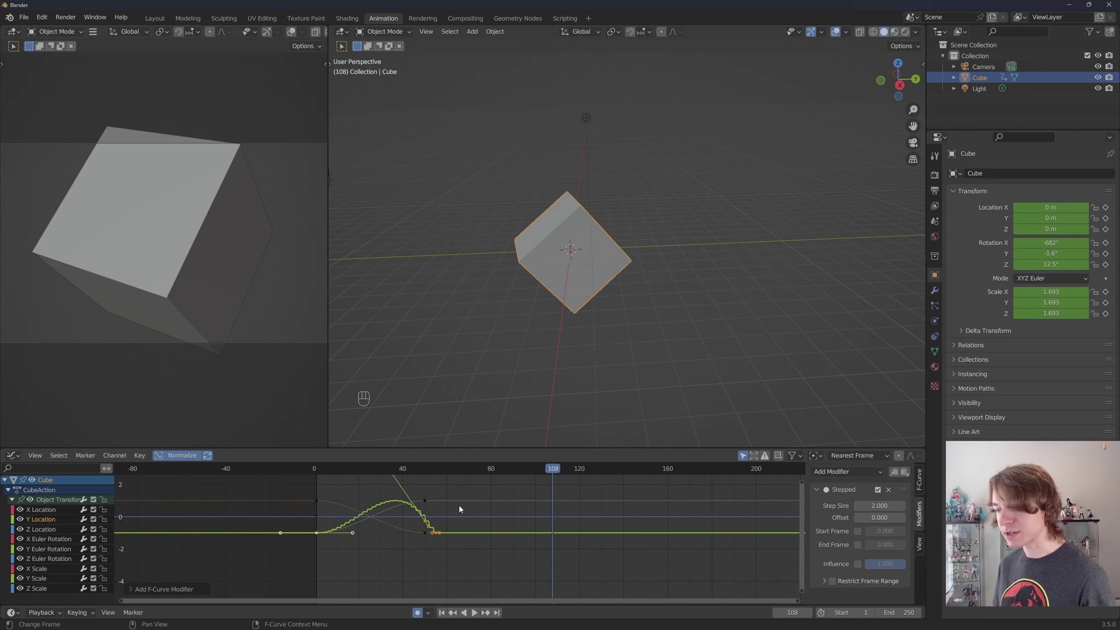
Move the last Y Location keyframe along the time axis to about frame 141
key(ctrl+z)
click(437, 534)
click(436, 534)
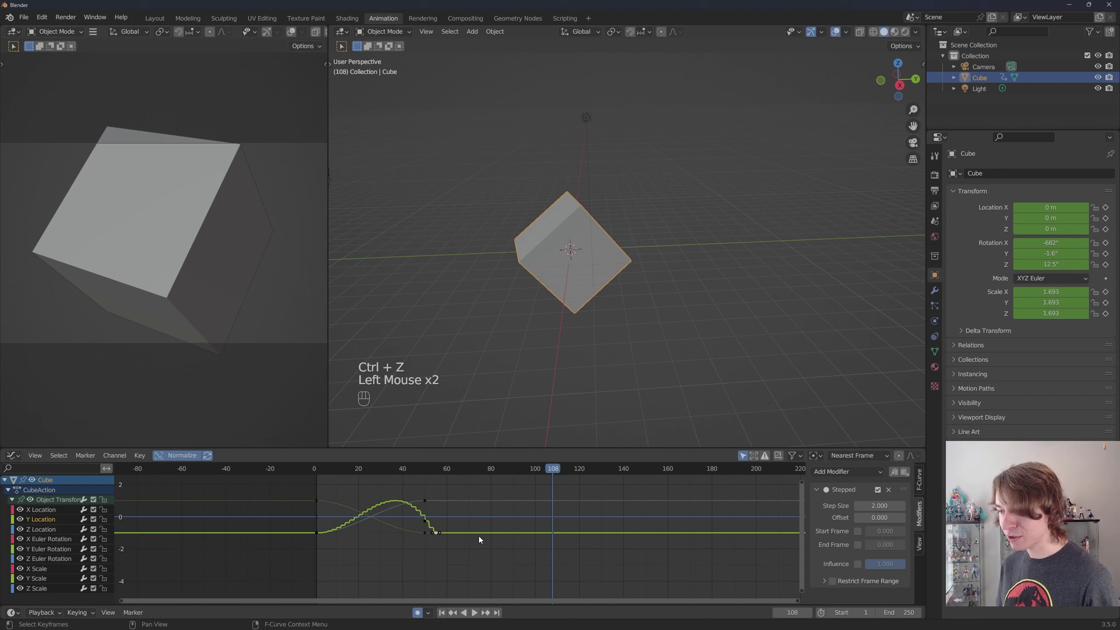
key(g)
key(x)
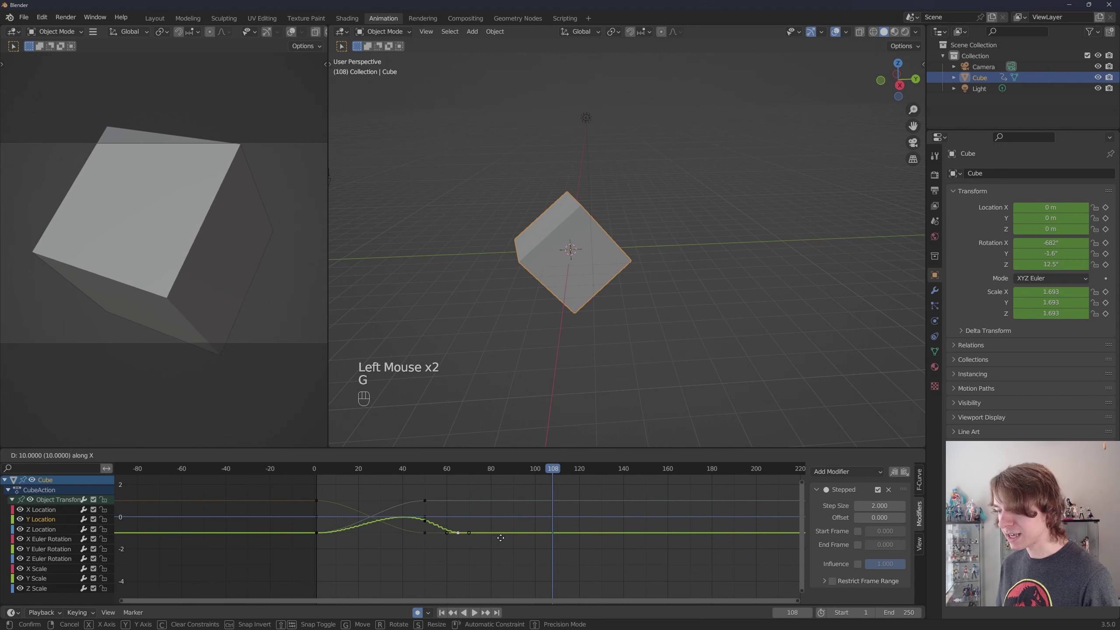
click(670, 546)
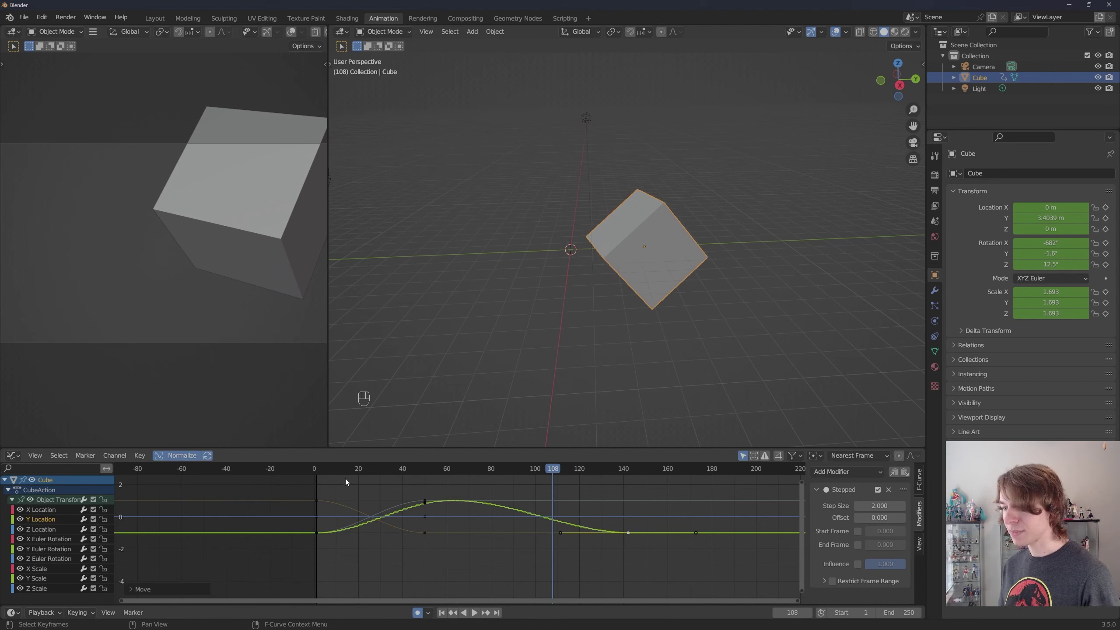
Play the animation from the start with the lengthened, stepped Y Location curve
click(320, 470)
key(space)
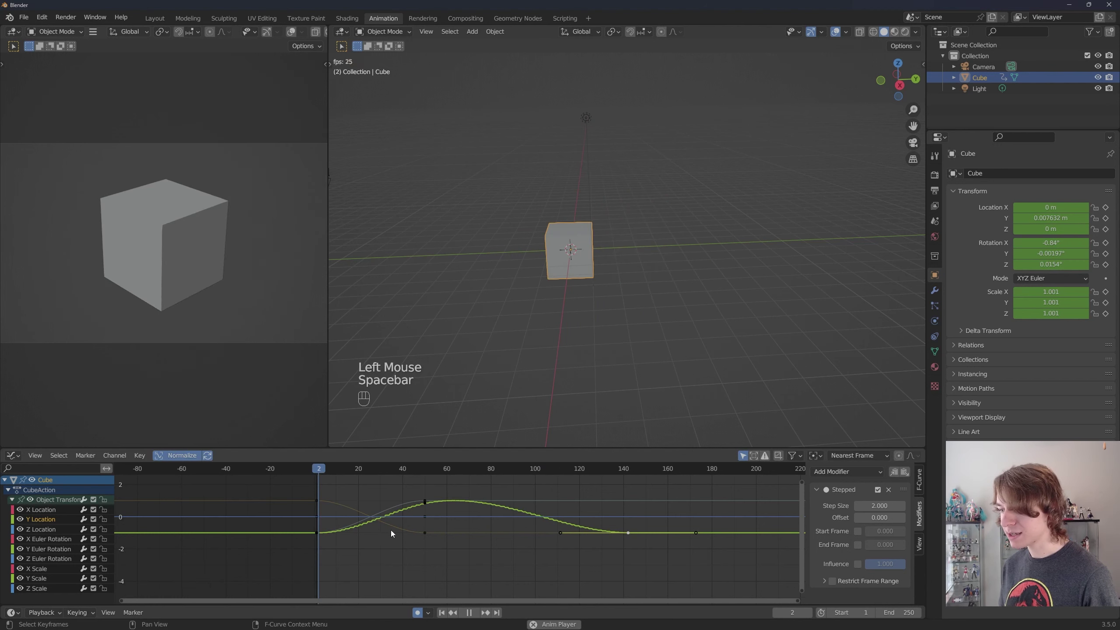
Examine the stepped shape of the Y Location curve up close during playback, and stop the animation to inspect its individual steps
scroll(383, 532, up, 1)
scroll(391, 534, up, 3)
scroll(406, 534, down, 2)
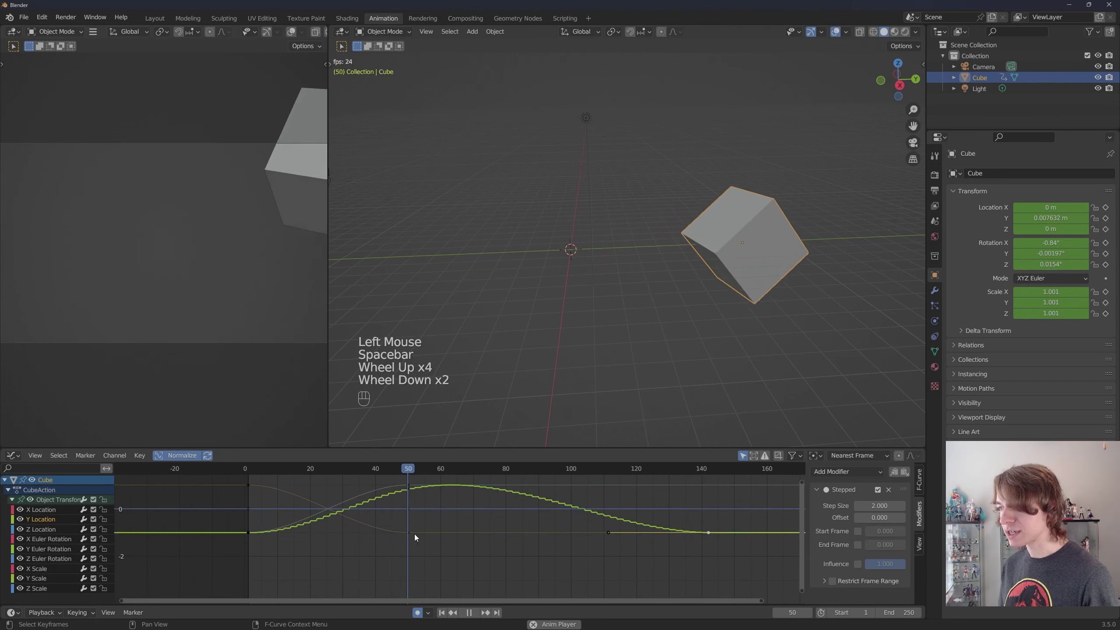
scroll(506, 536, up, 5)
scroll(671, 503, down, 1)
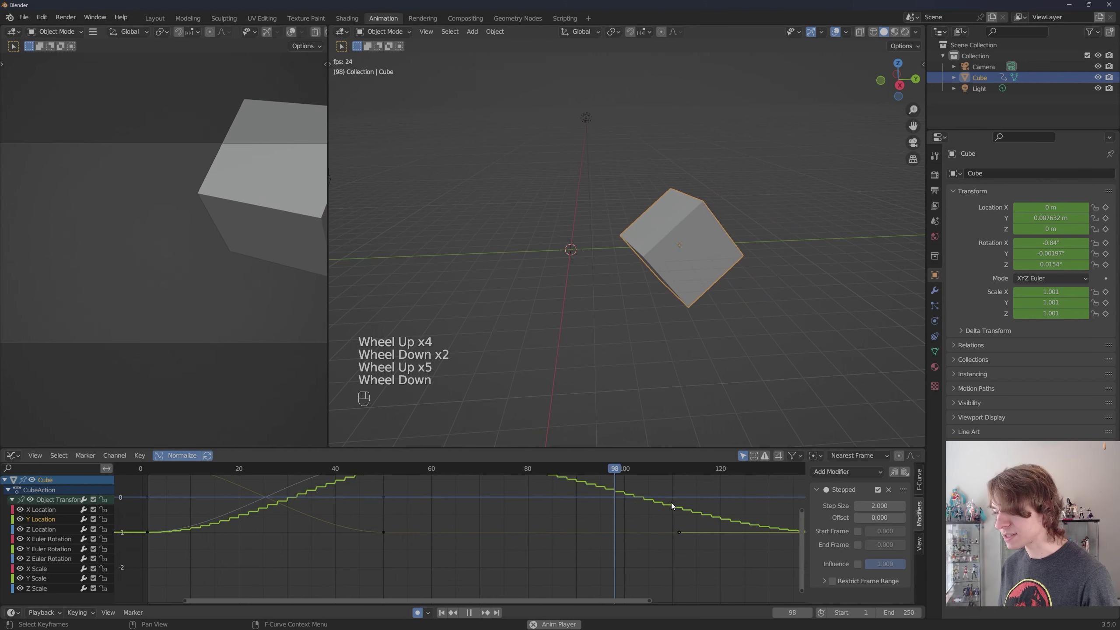
key(space)
scroll(579, 530, up, 2)
middle_drag(691, 511, 637, 530)
scroll(579, 530, up, 1)
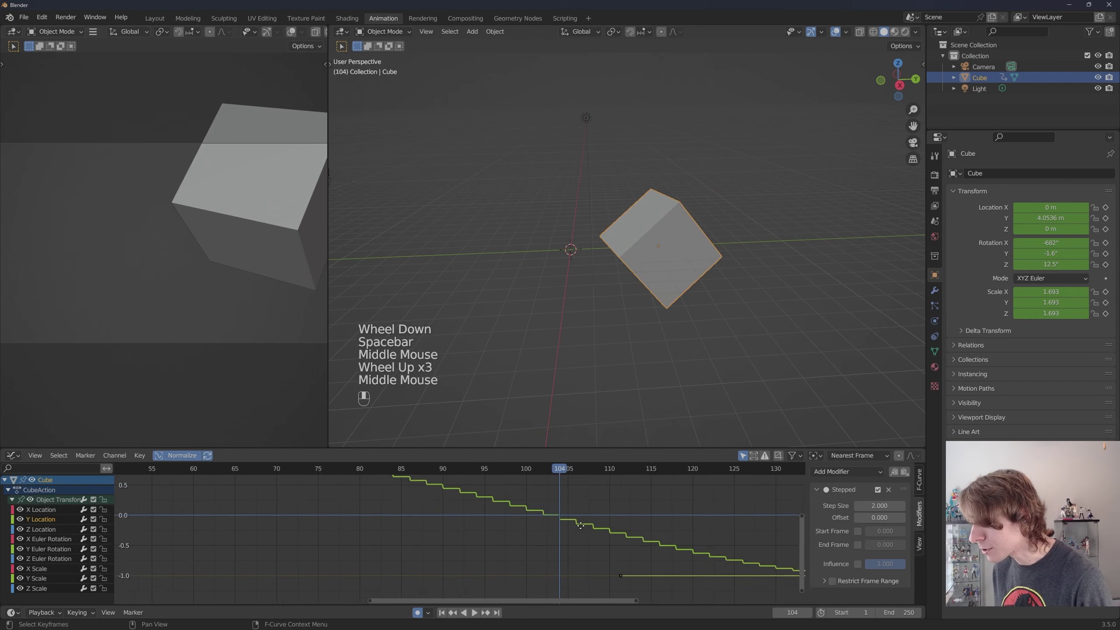
Move the last Y Location keyframe along the time axis to about frame 153
scroll(637, 531, down, 2)
key(g)
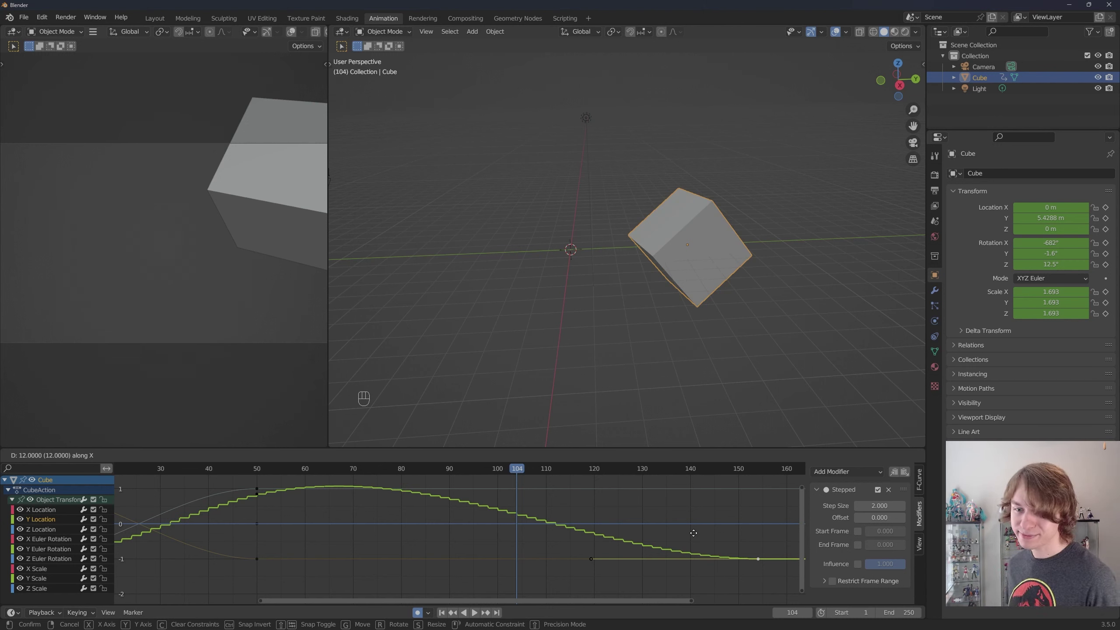
click(689, 533)
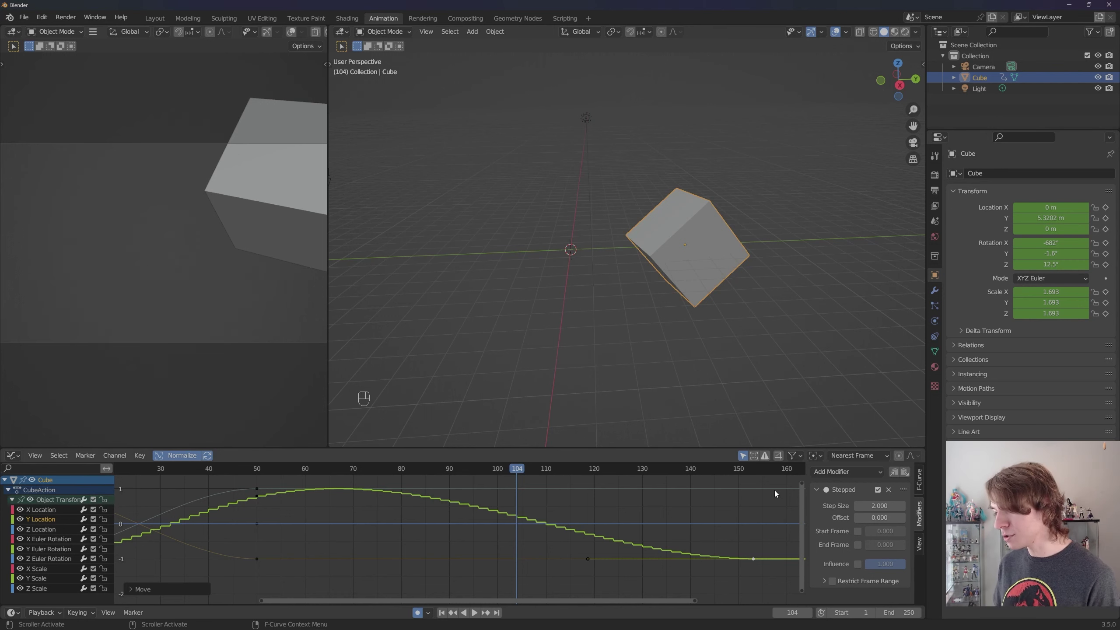
Isolate the Y Location curve by hiding all other curves, and remove its Stepped modifier
click(48, 519)
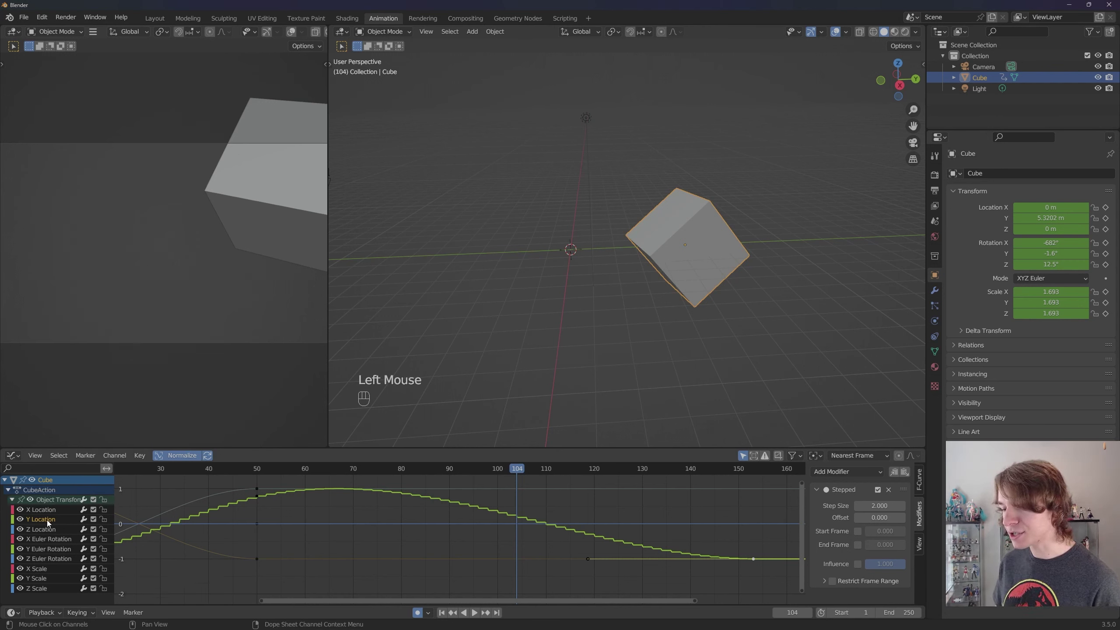
key(shift+h)
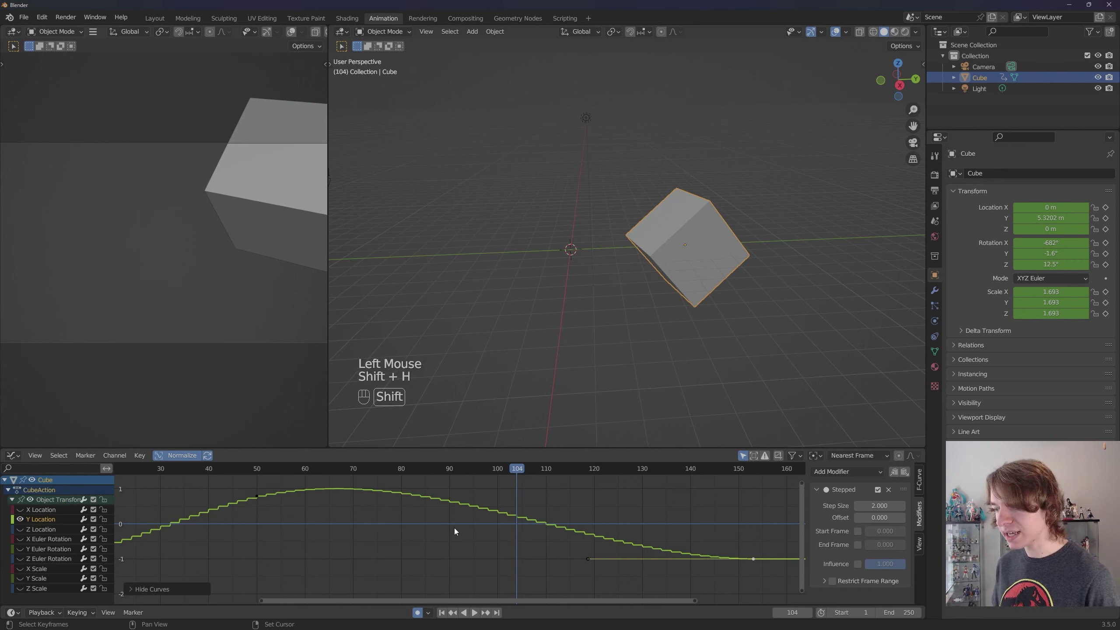
click(889, 490)
scroll(570, 537, down, 2)
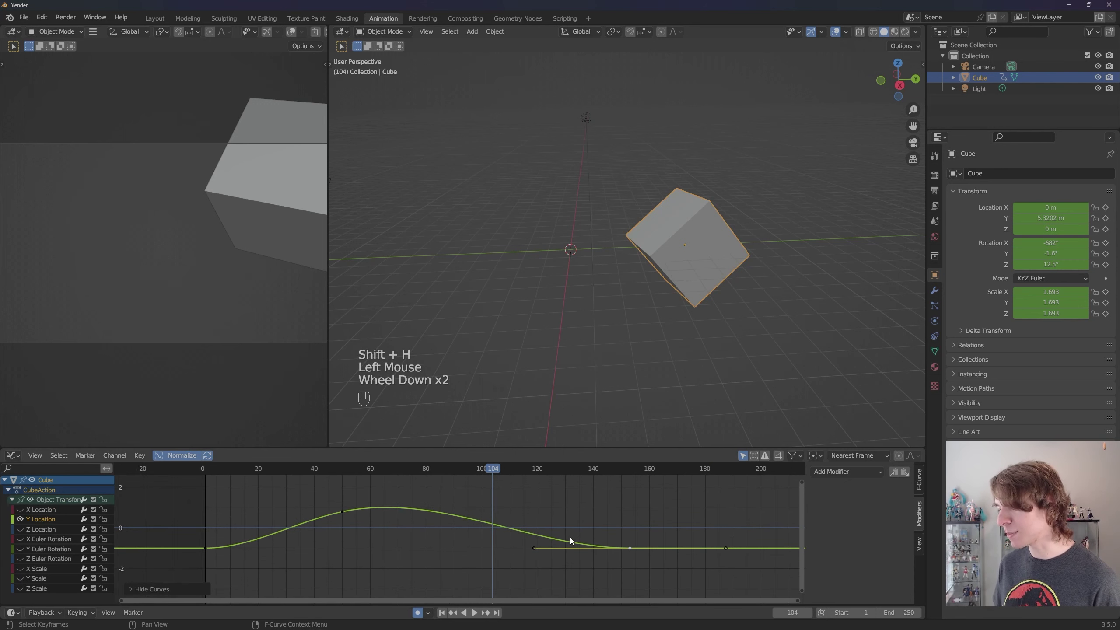
Set all Y Location keyframes to Elastic interpolation and play the animation from frame 1
scroll(572, 530, up, 2)
scroll(568, 538, down, 2)
scroll(565, 541, up, 1)
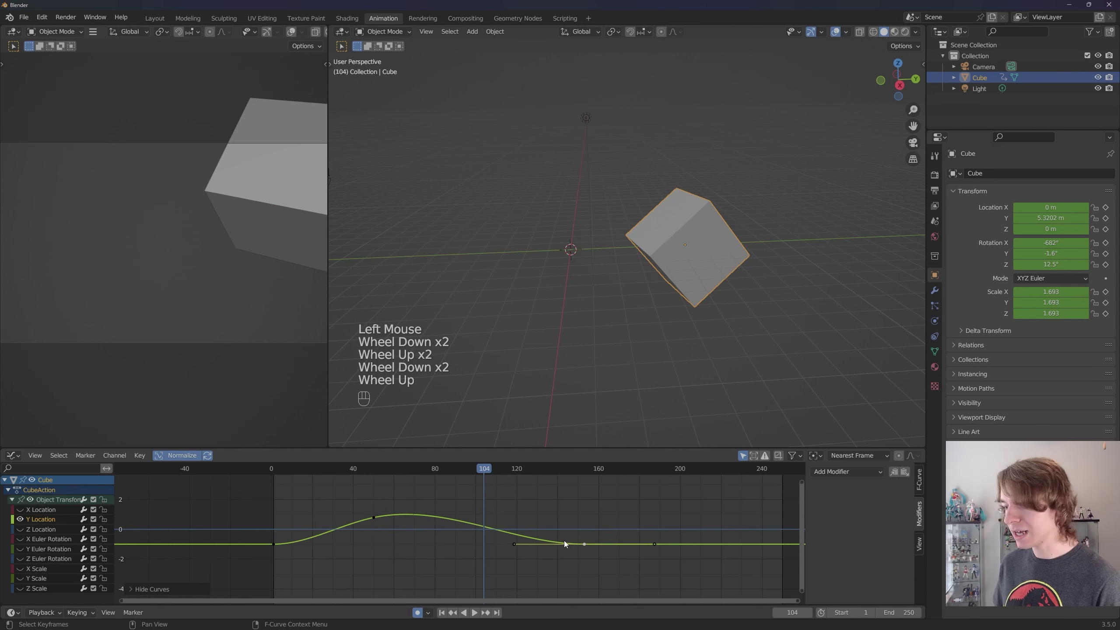
key(a)
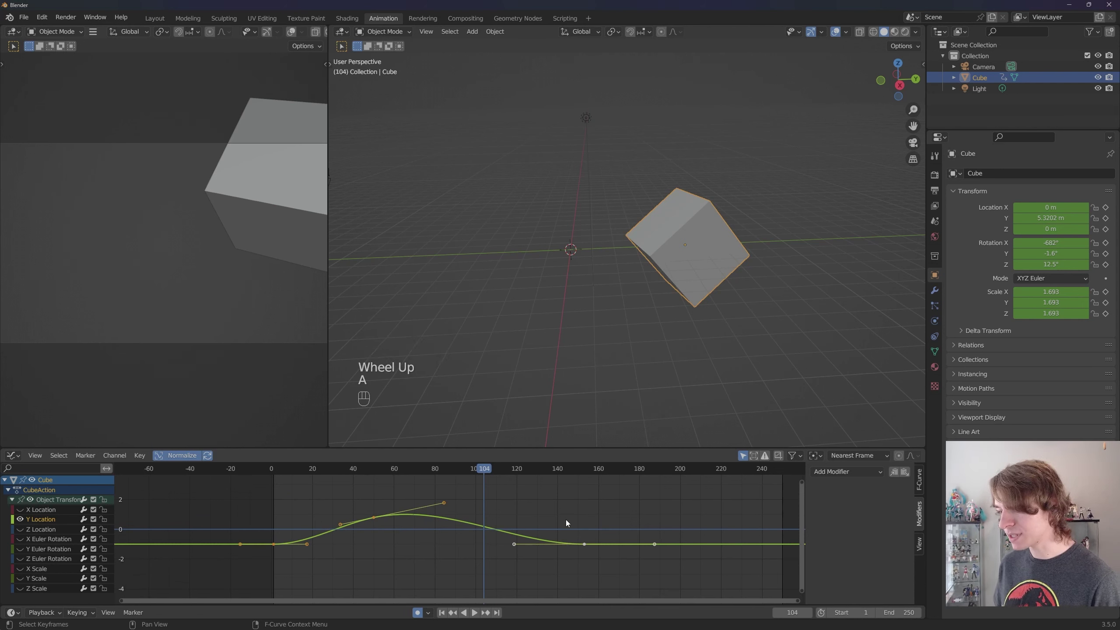
key(t)
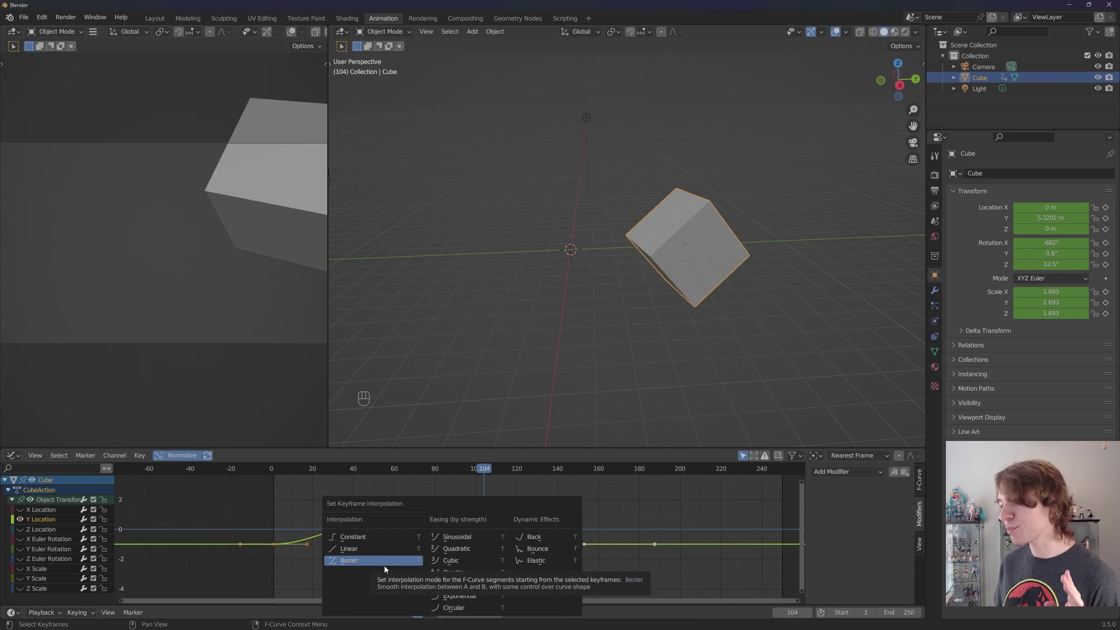
click(563, 562)
key(t)
click(528, 527)
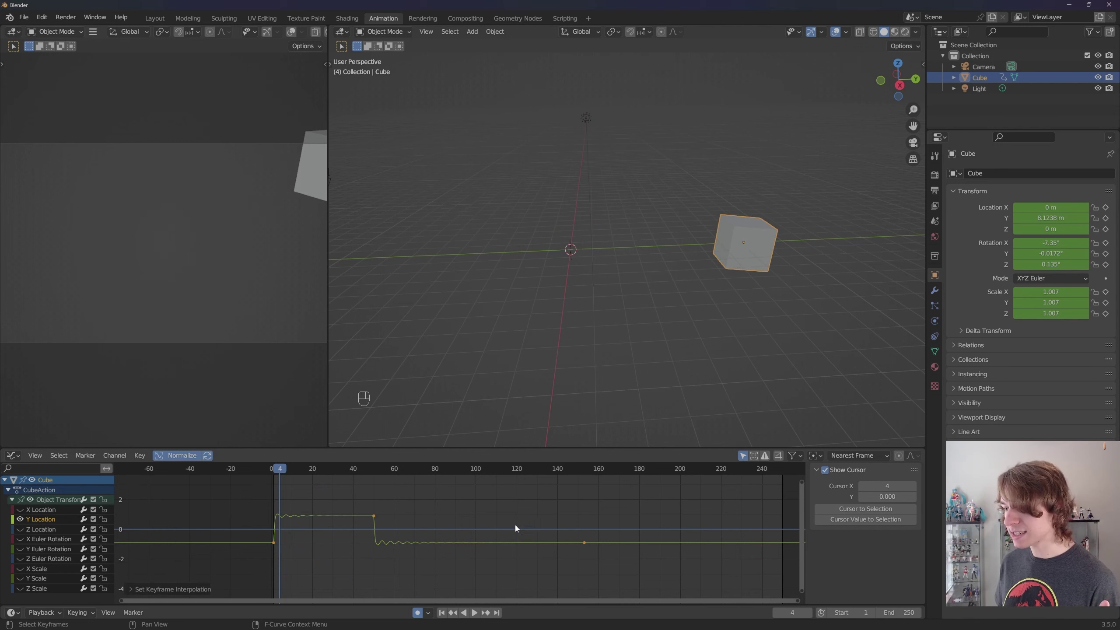
click(274, 469)
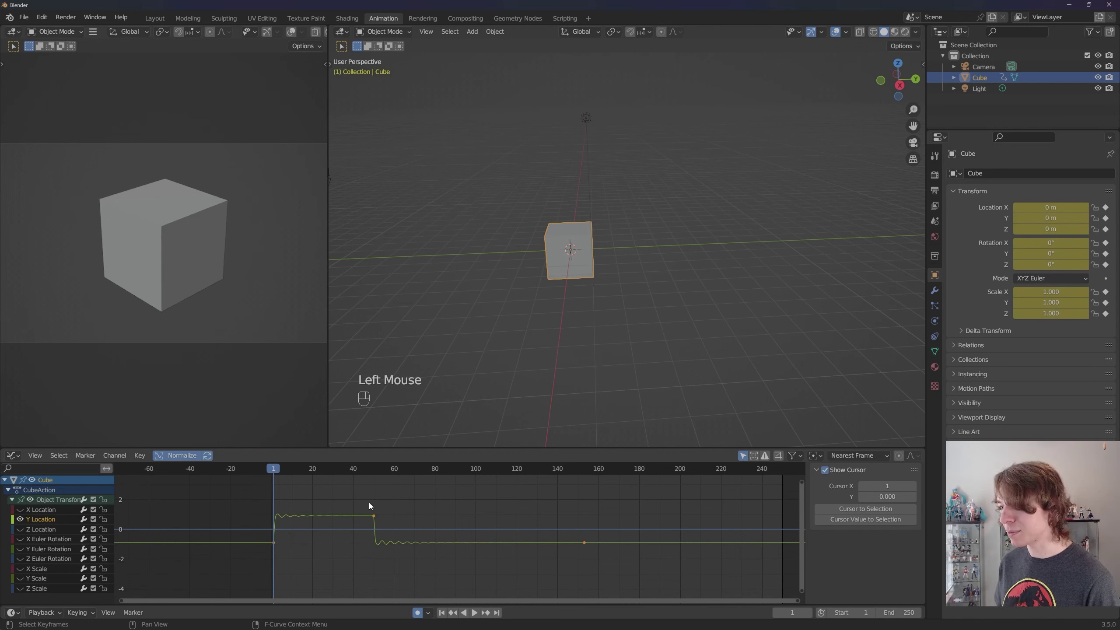
key(space)
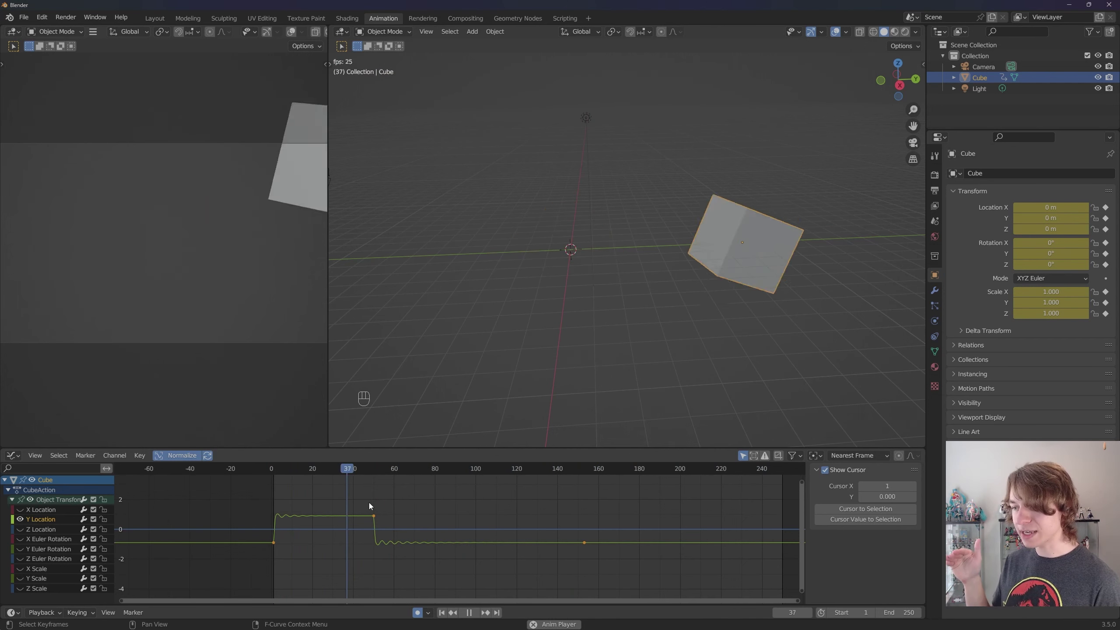
Change the selected Y Location keyframes to Bounce interpolation and replay the animation from the start
key(t)
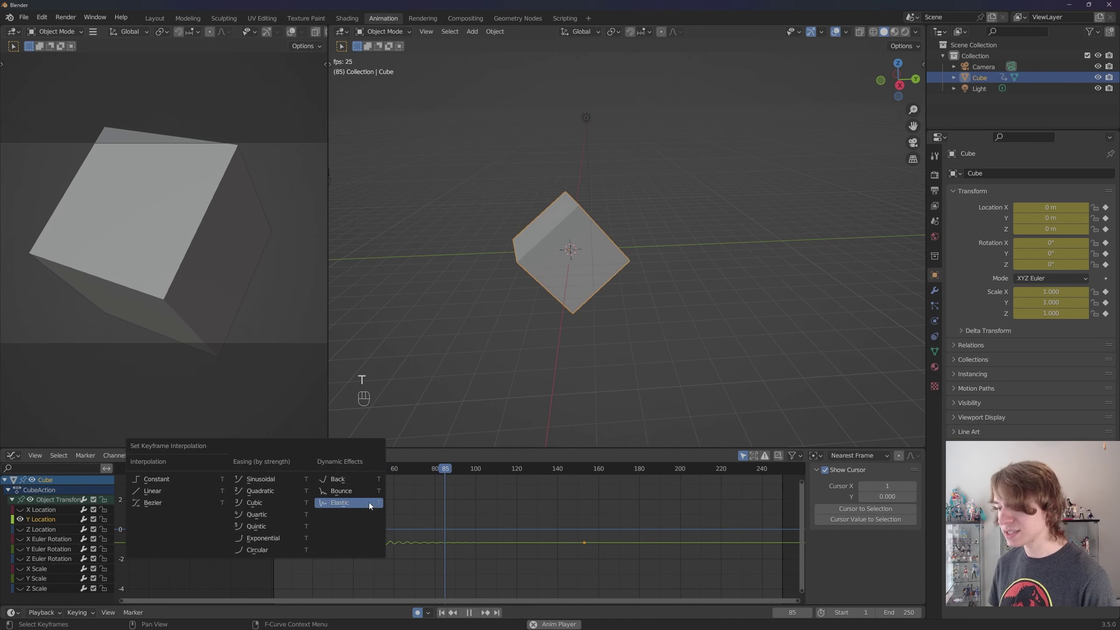
click(369, 491)
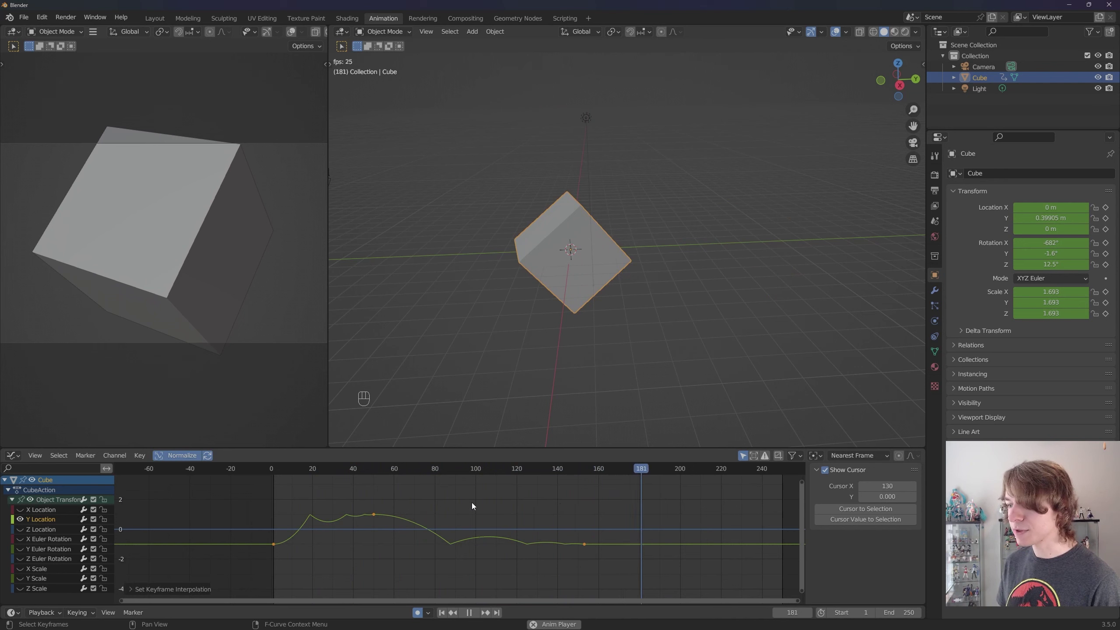
click(273, 473)
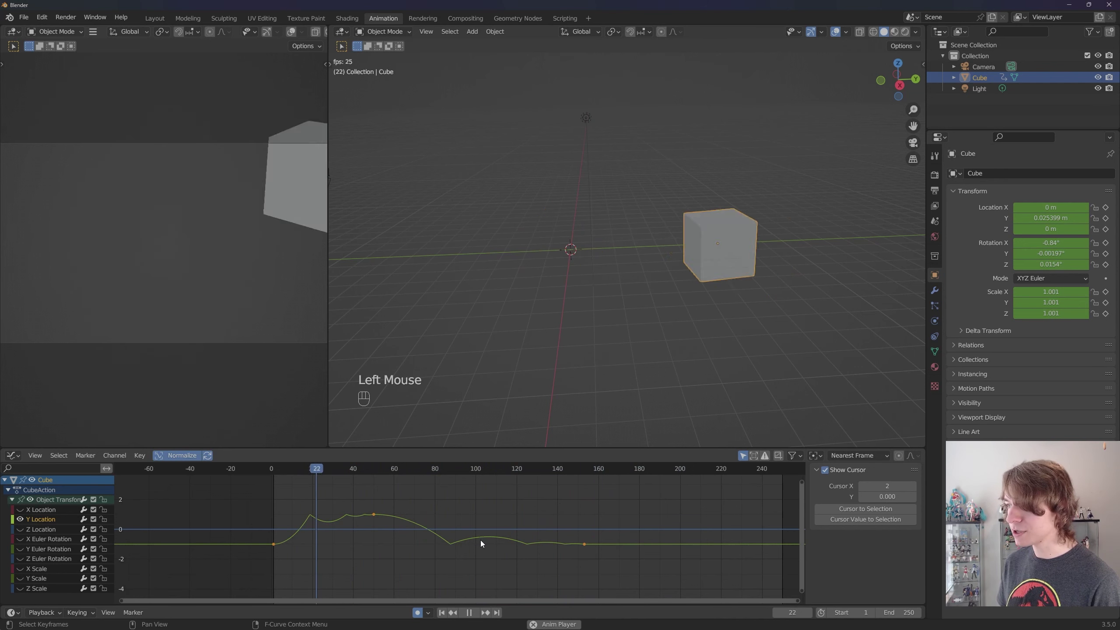